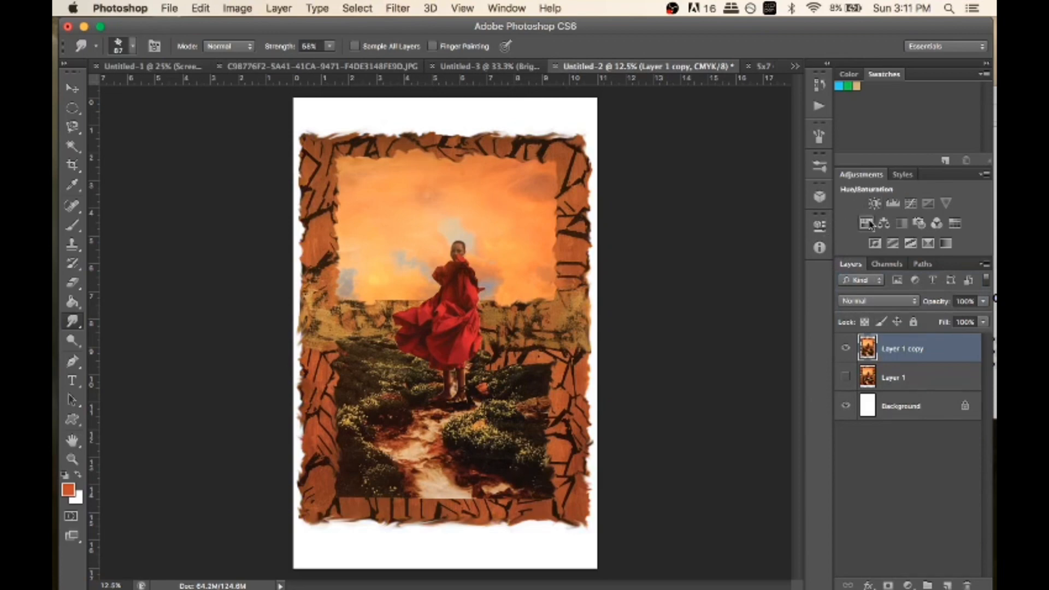
pyautogui.click(868, 224)
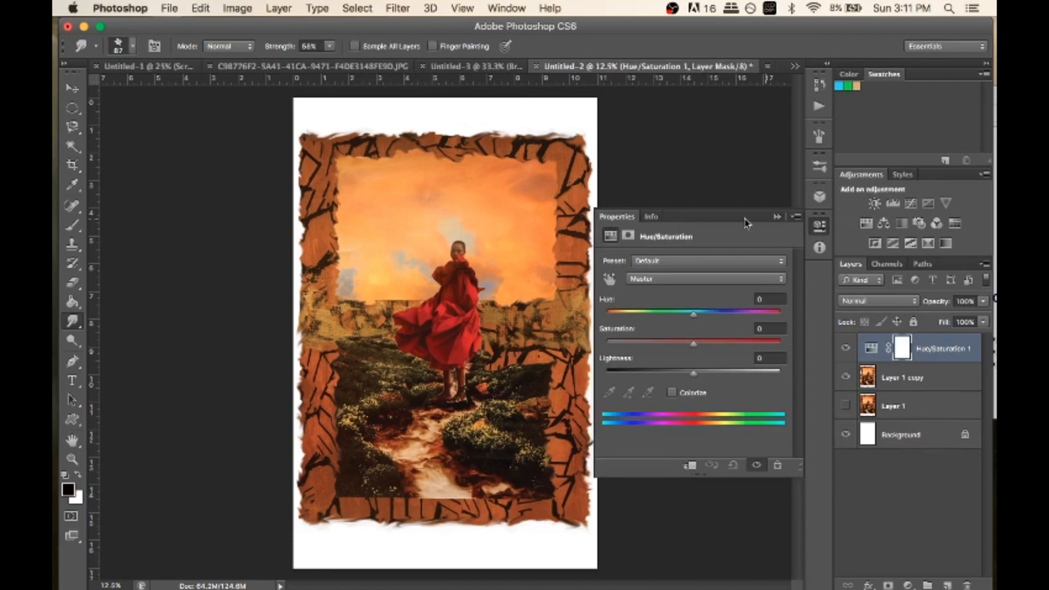
pyautogui.click(778, 466)
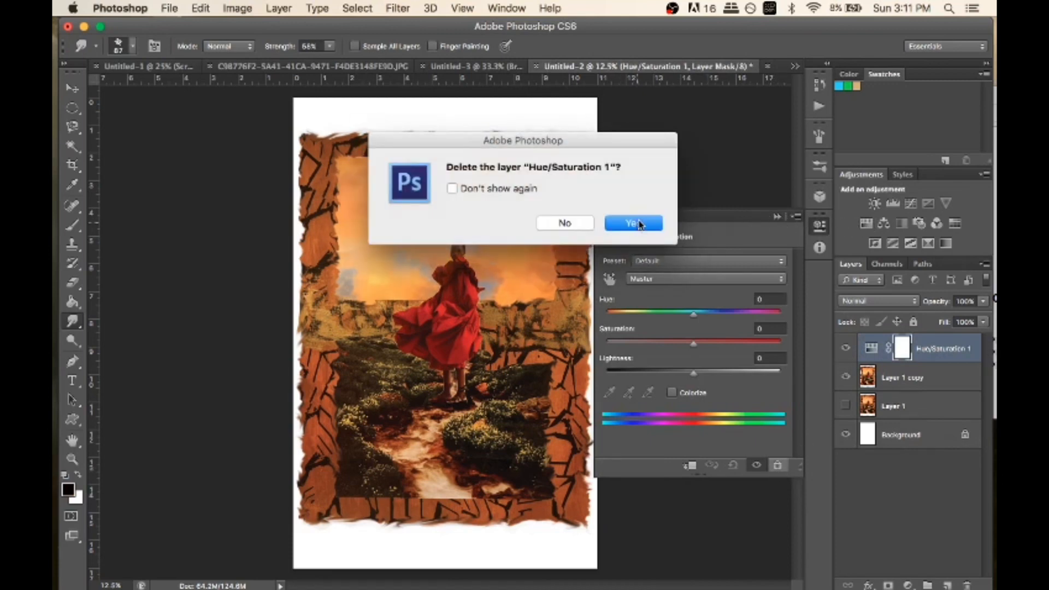
pyautogui.click(637, 223)
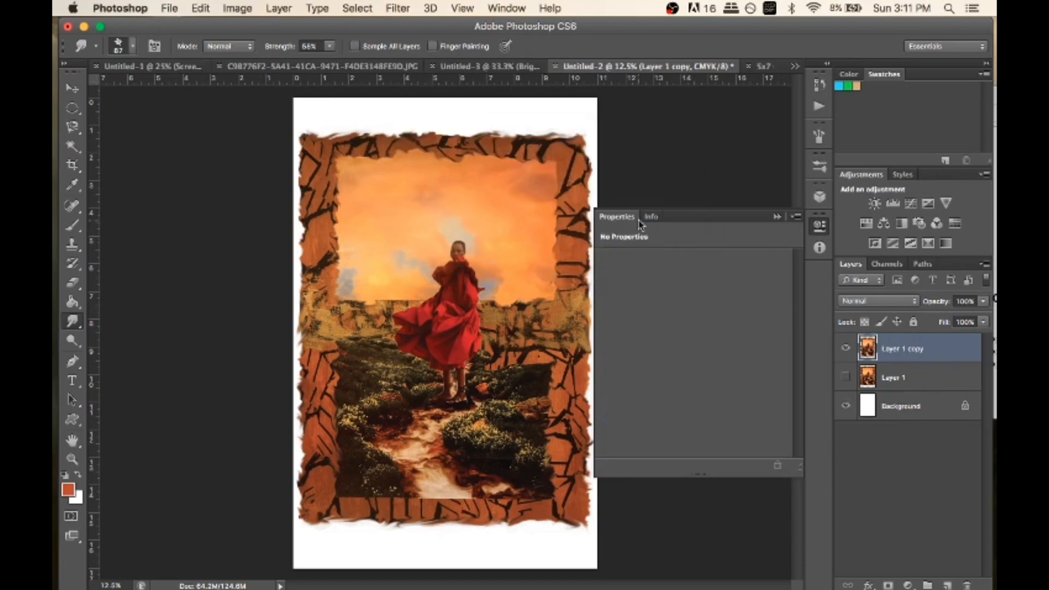
pyautogui.click(776, 216)
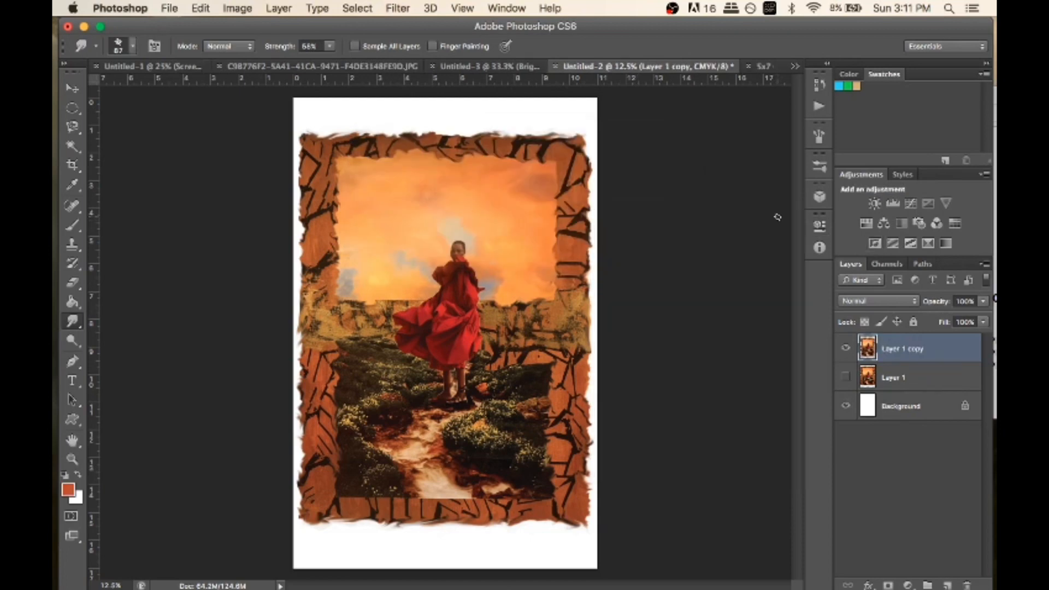
# Add a Brightness/Contrast adjustment above Layer 1 copy with brightness 24 and contrast -5
pyautogui.click(874, 203)
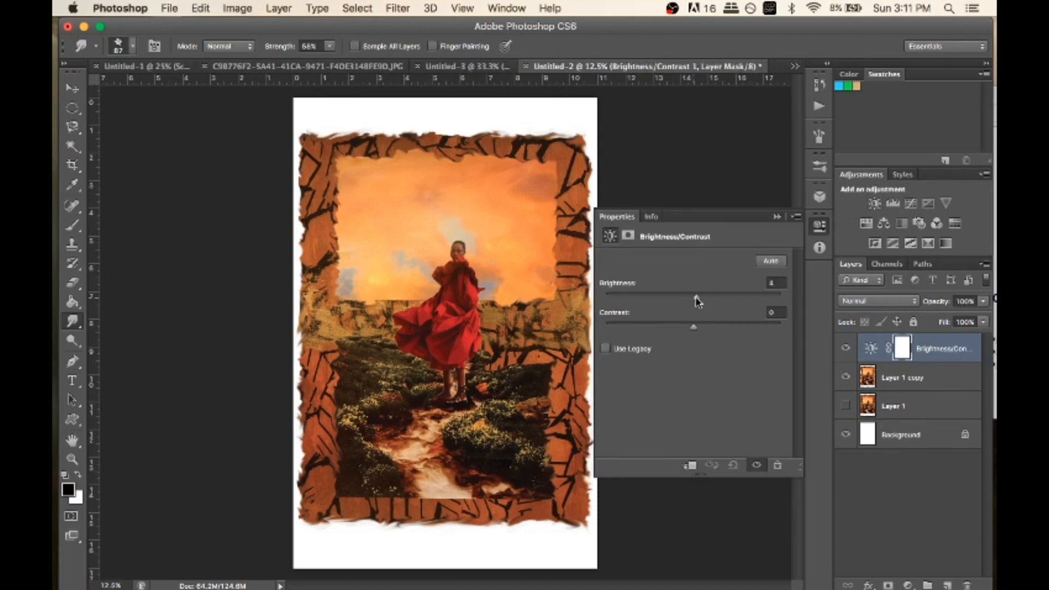
pyautogui.moveTo(697, 301); pyautogui.dragTo(708, 302)
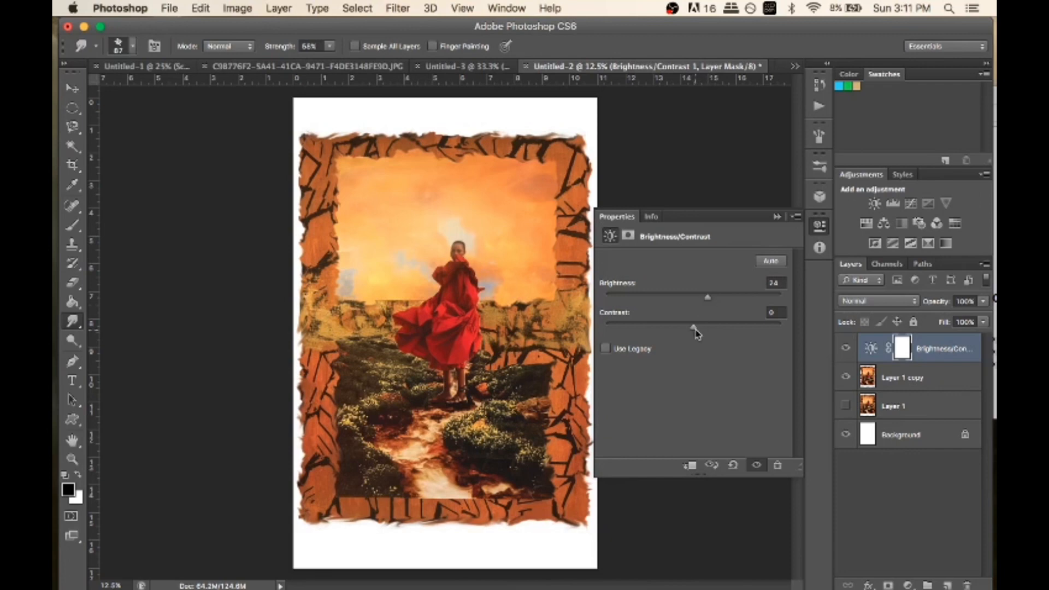
pyautogui.moveTo(694, 334); pyautogui.dragTo(670, 336)
pyautogui.moveTo(668, 327); pyautogui.dragTo(735, 324)
pyautogui.click(665, 327)
pyautogui.click(679, 324)
pyautogui.moveTo(690, 326)
pyautogui.mouseDown()
pyautogui.moveTo(703, 326)
pyautogui.moveTo(671, 330)
pyautogui.mouseUp()
pyautogui.moveTo(662, 330); pyautogui.dragTo(687, 330)
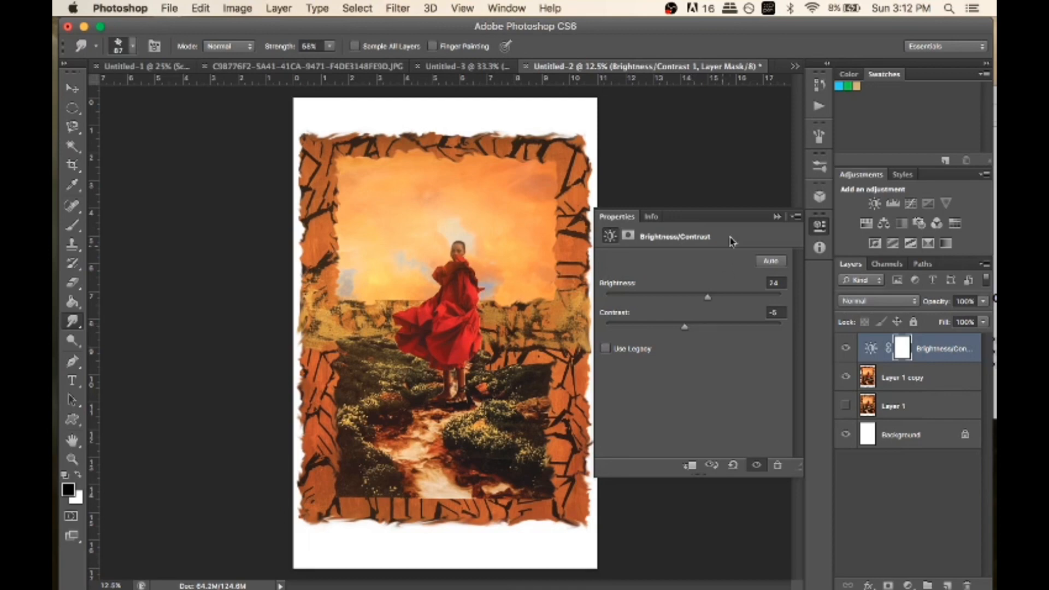
# Raise the Brightness/Contrast adjustment's contrast slightly and collapse its properties
pyautogui.click(774, 312)
pyautogui.press('Up')
pyautogui.press('Up')
pyautogui.press('Up')
pyautogui.press('Return')
pyautogui.click(776, 216)
# Merge the Brightness/Contrast adjustment layer with Layer 1 copy
pyautogui.rightClick(927, 378)
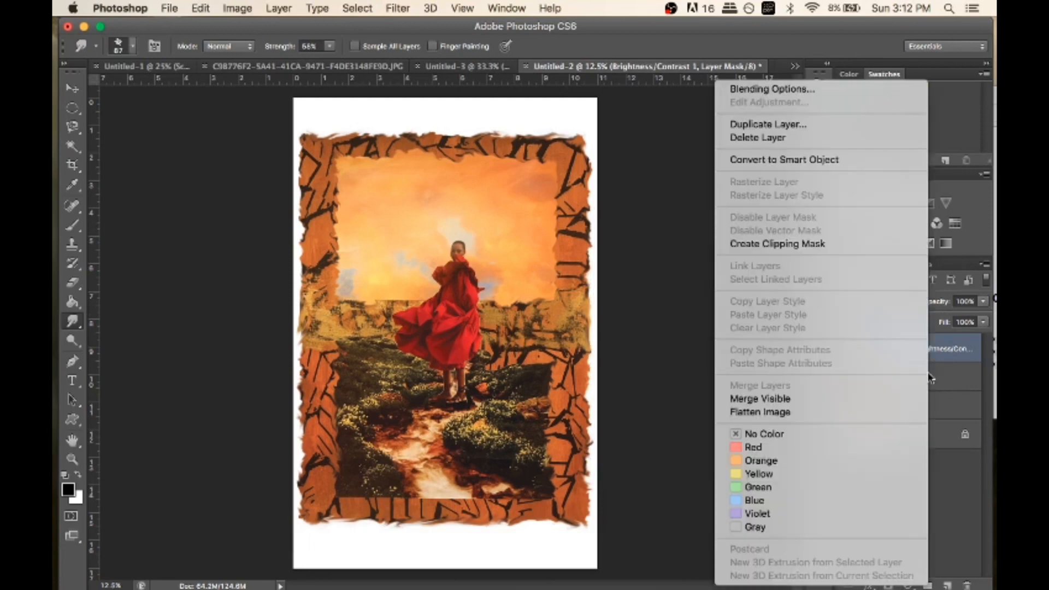
pyautogui.click(939, 380)
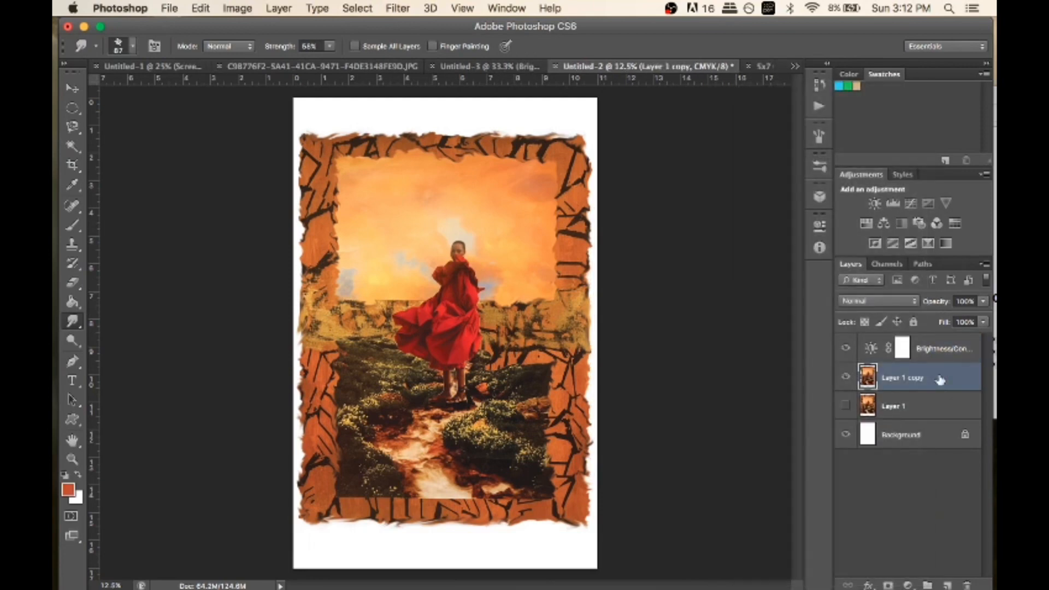
pyautogui.moveTo(938, 348); pyautogui.dragTo(929, 353)
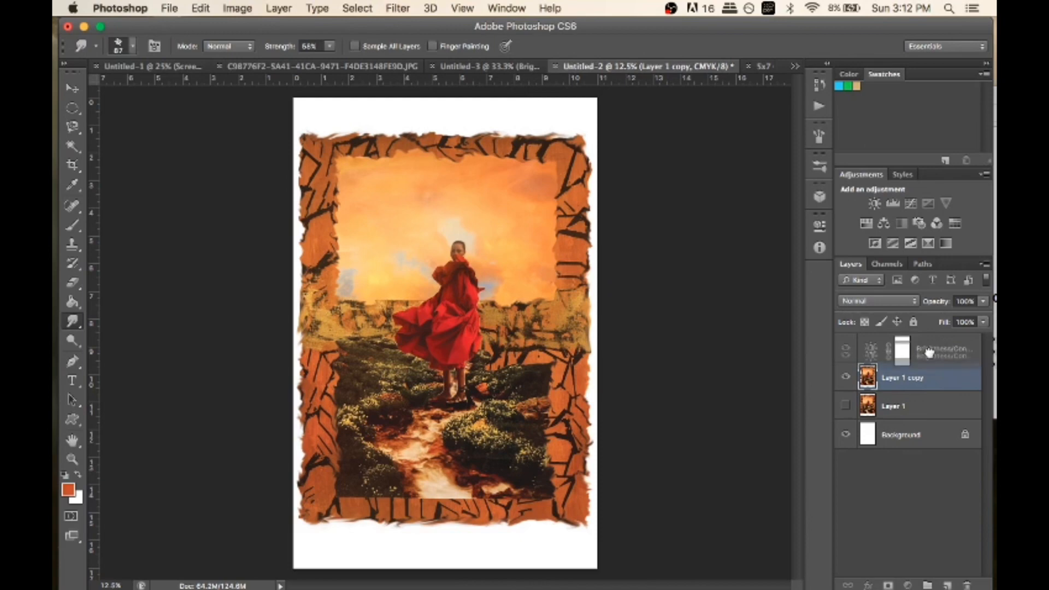
pyautogui.keyDown('shift'); pyautogui.click(931, 350); pyautogui.keyUp('shift')
pyautogui.rightClick(936, 349)
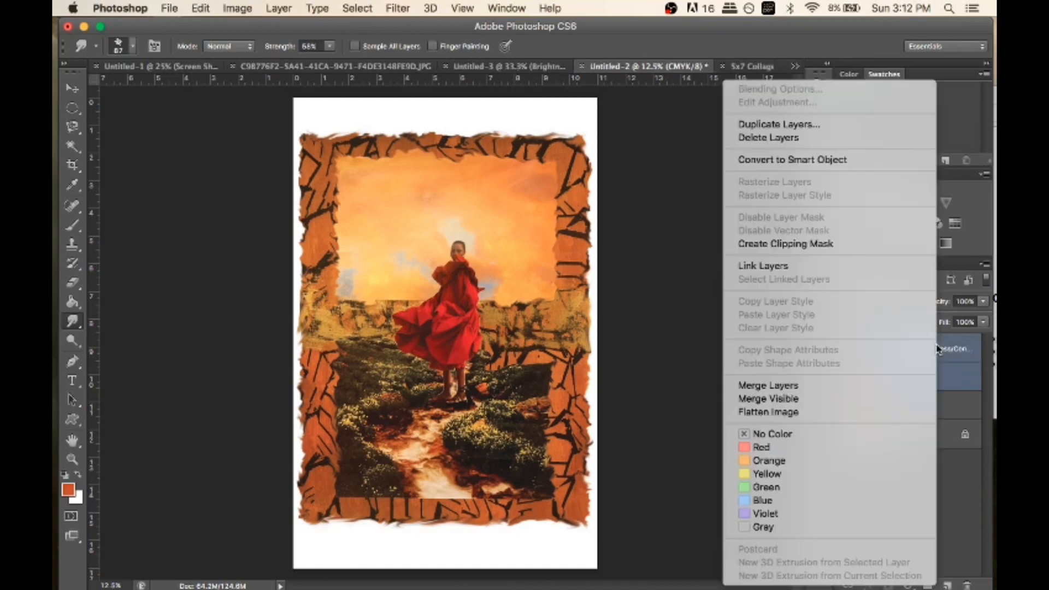
pyautogui.click(792, 386)
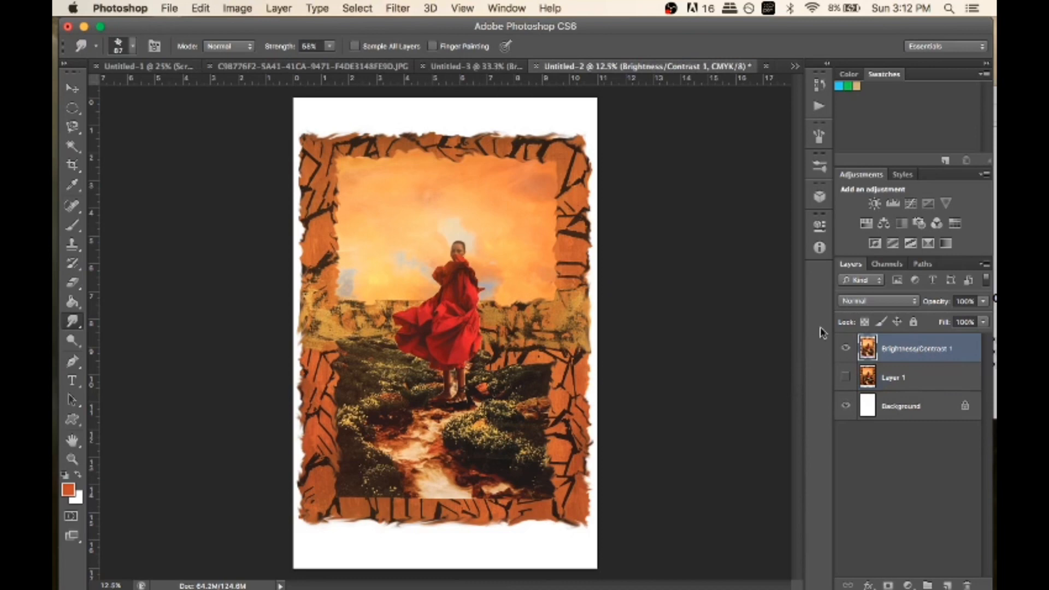
# Preview the cyan, magenta, yellow and black channels by toggling their visibility, ending with all channels shown
pyautogui.click(884, 264)
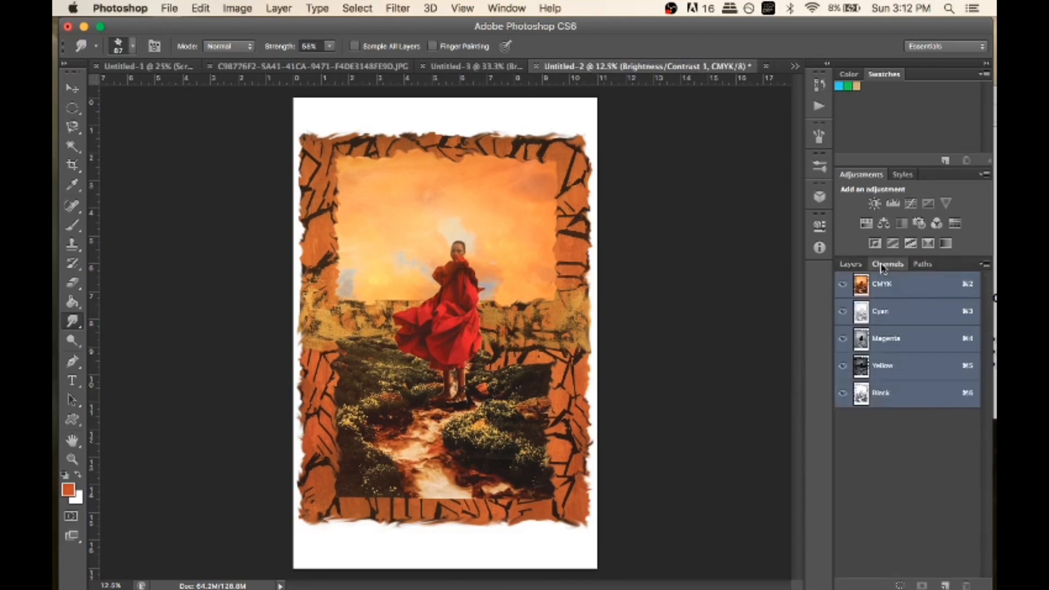
pyautogui.click(843, 311)
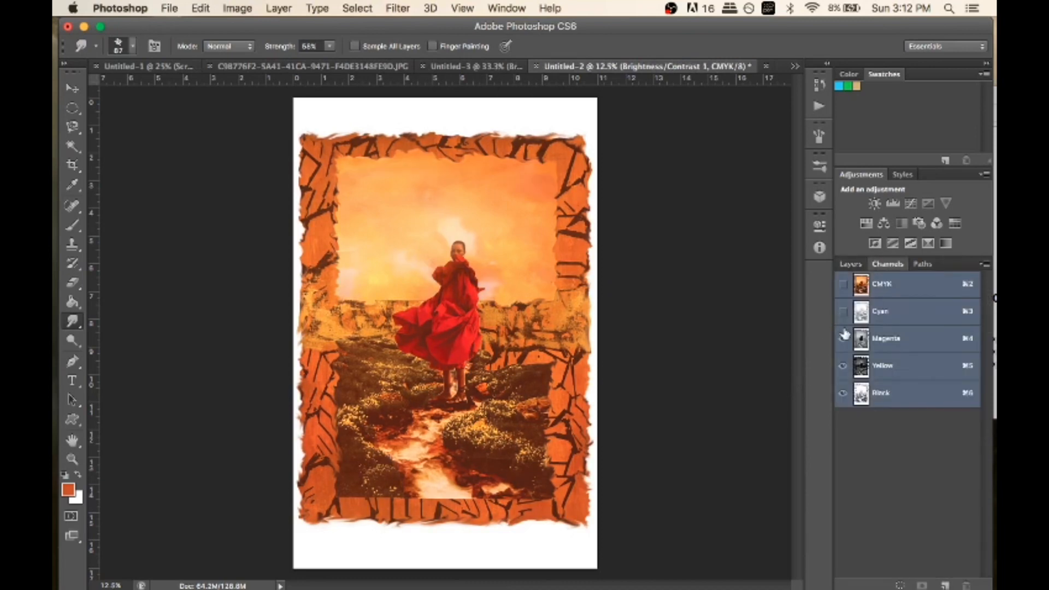
pyautogui.click(842, 338)
pyautogui.click(842, 366)
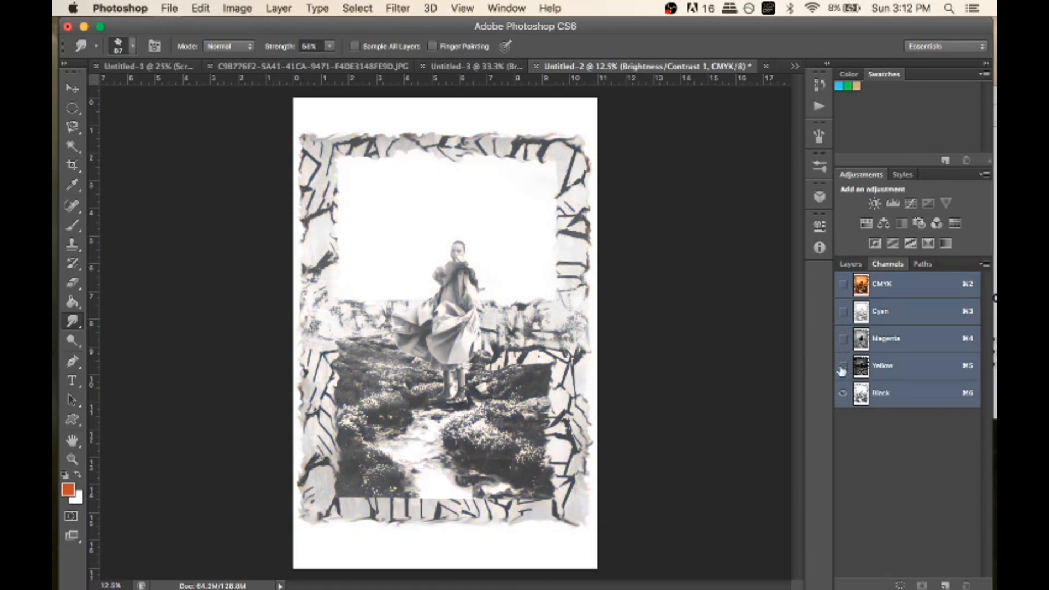
pyautogui.click(842, 312)
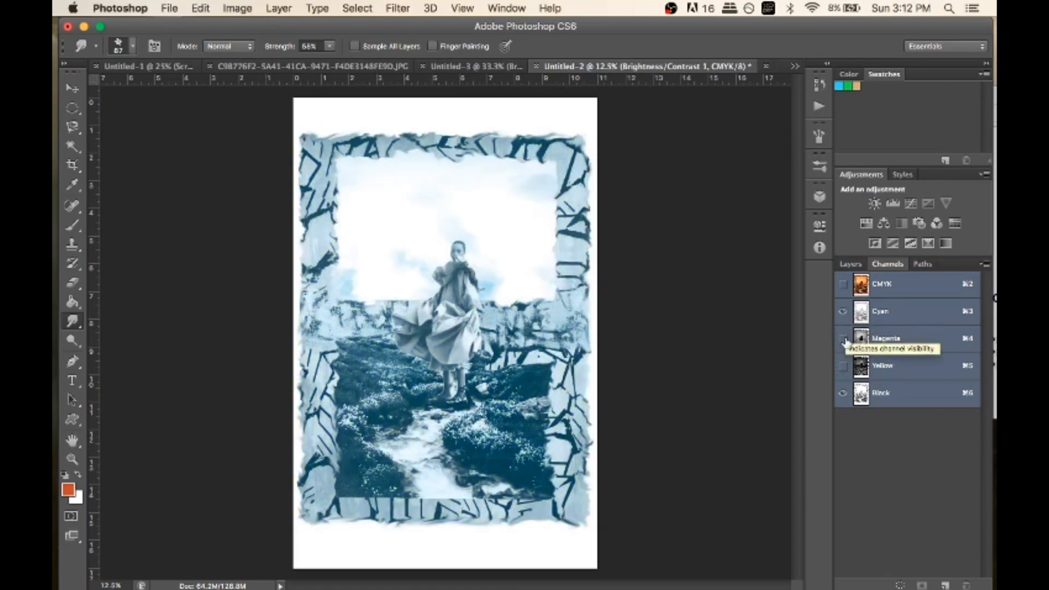
pyautogui.click(843, 366)
pyautogui.click(843, 367)
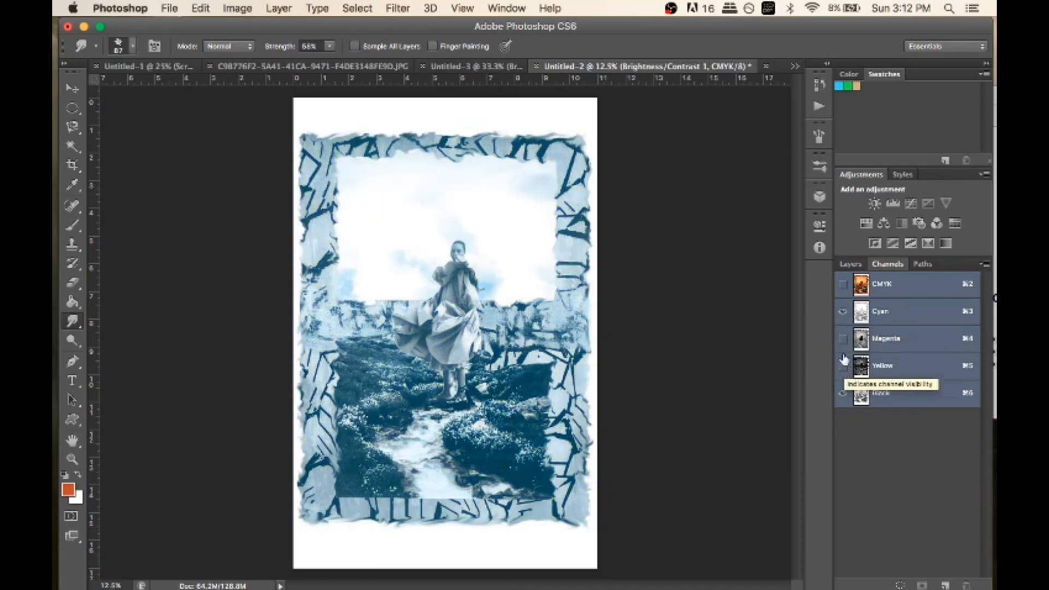
pyautogui.click(842, 339)
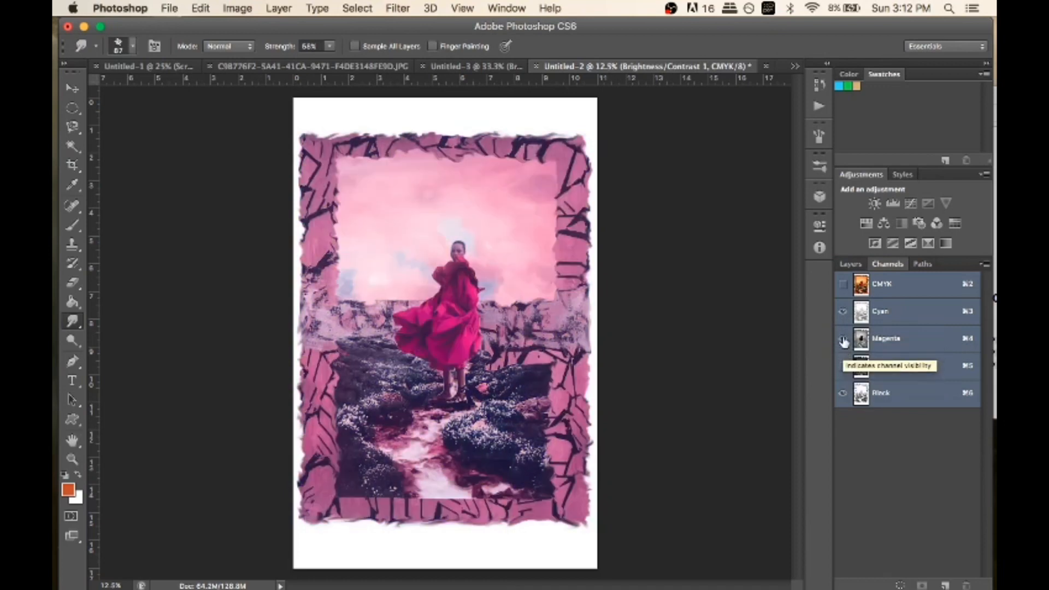
pyautogui.click(843, 339)
pyautogui.click(843, 366)
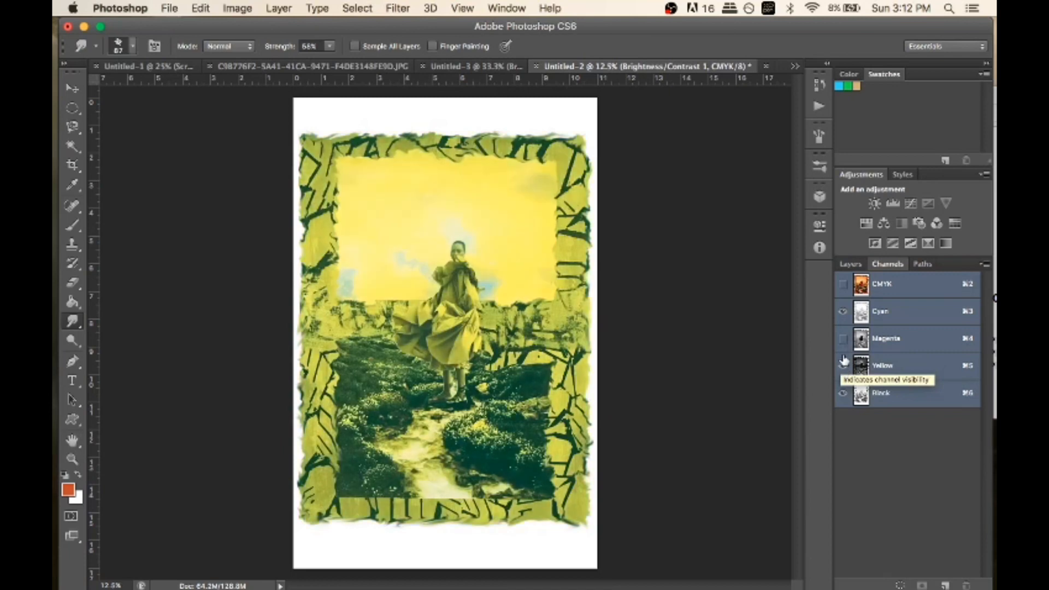
pyautogui.click(843, 339)
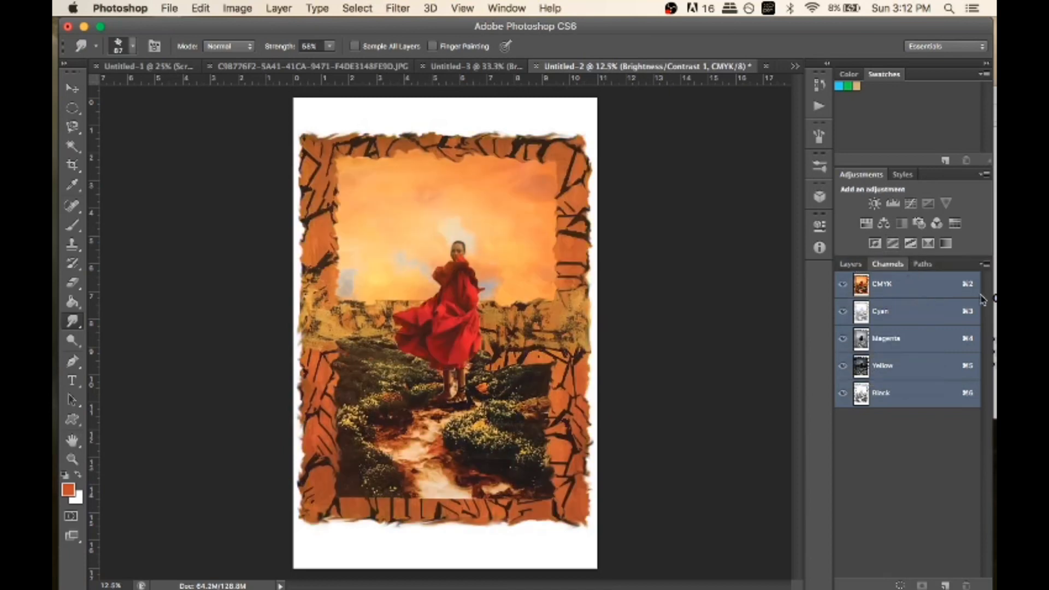
# Check whether Split Channels is available for the layered image
pyautogui.moveTo(974, 269)
pyautogui.click(982, 266)
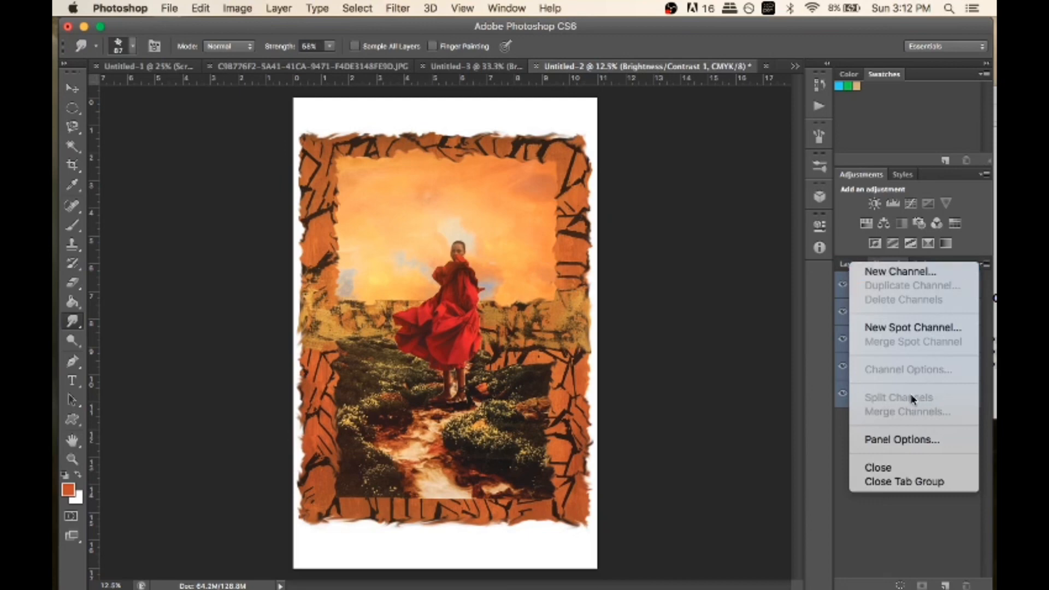
pyautogui.click(848, 216)
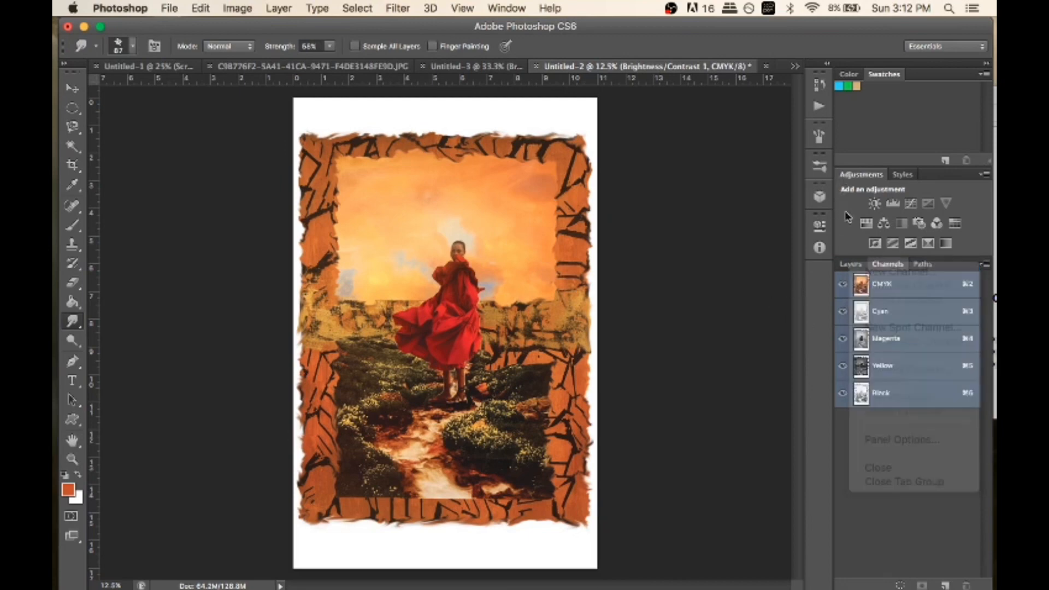
# Delete the hidden Layer 1
pyautogui.click(849, 264)
pyautogui.click(911, 380)
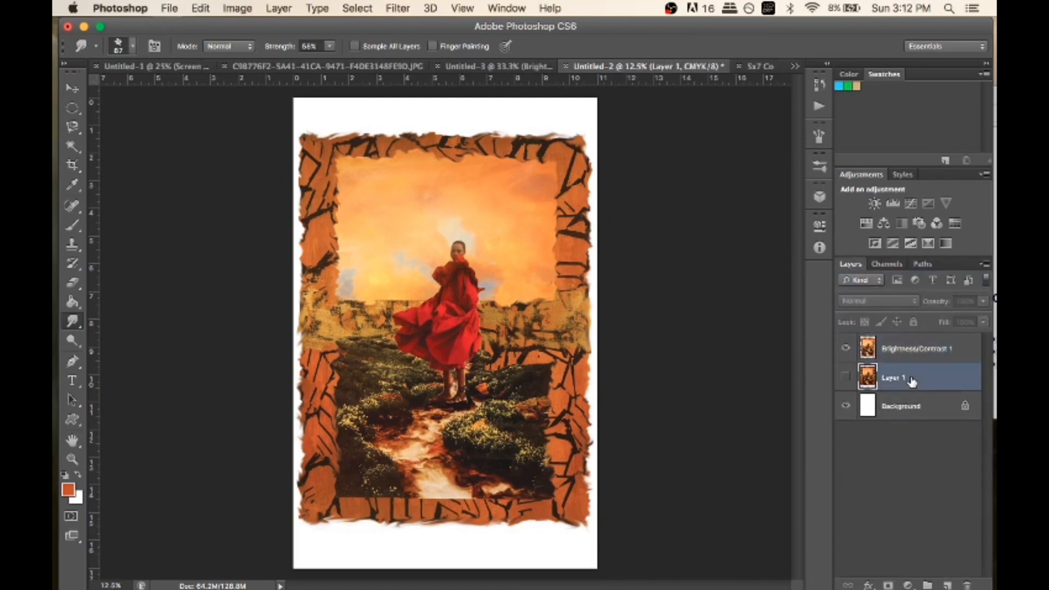
pyautogui.rightClick(911, 381)
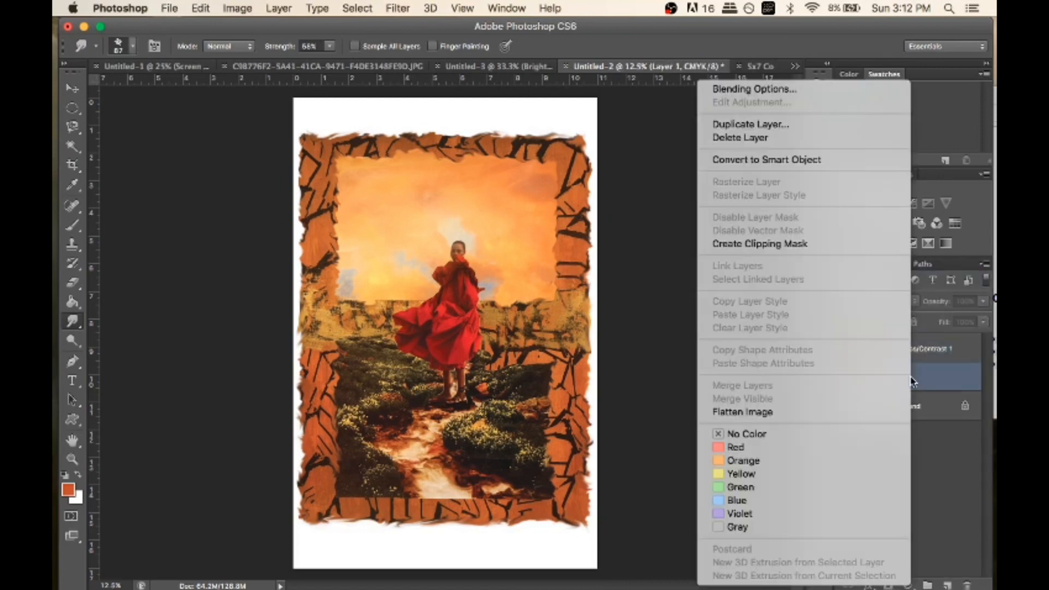
pyautogui.click(767, 138)
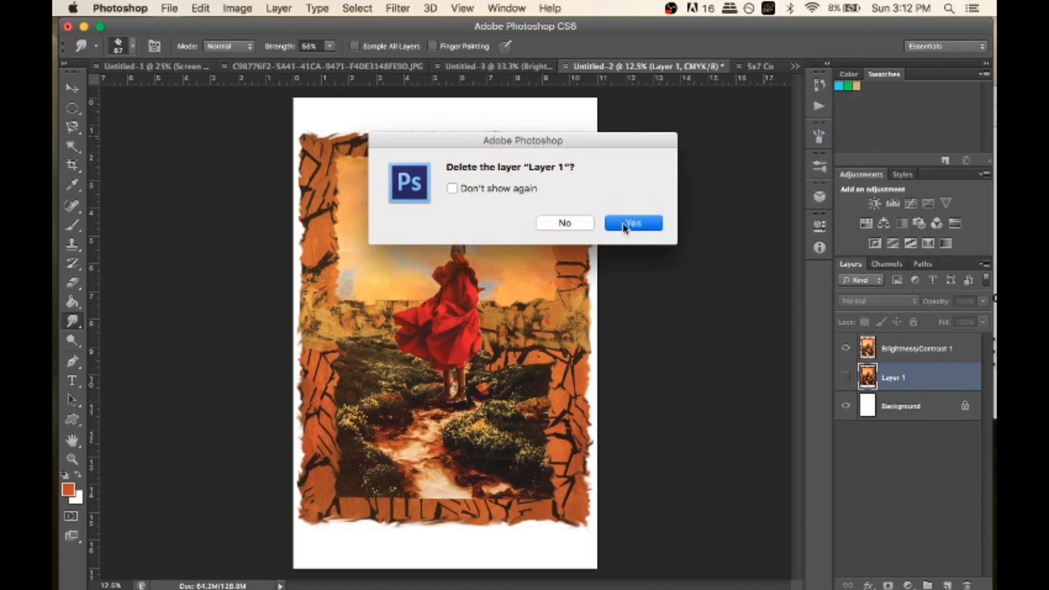
pyautogui.click(623, 224)
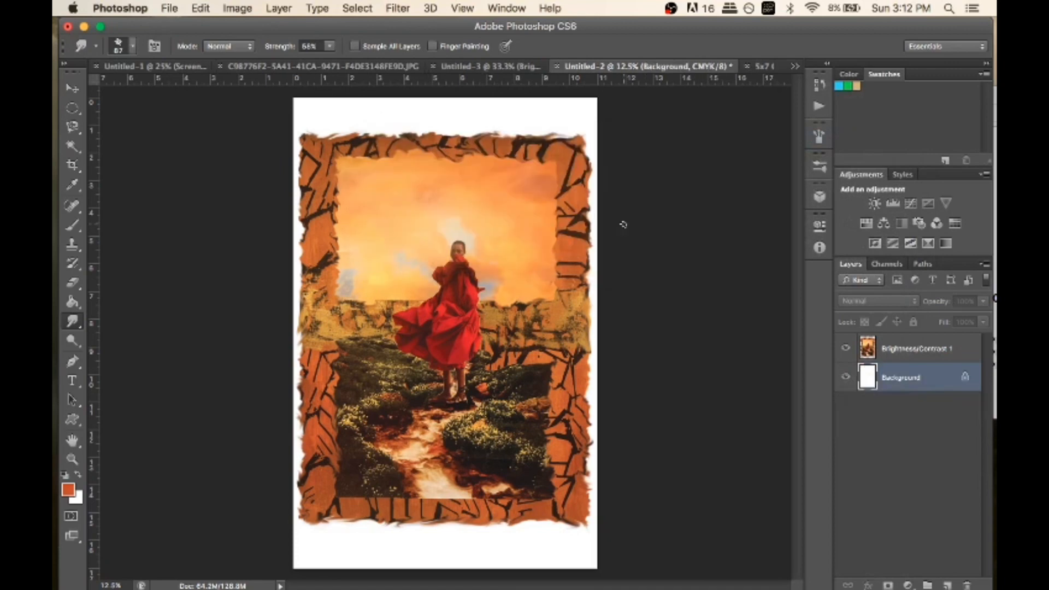
# Check the availability of Split Channels again, also with only the Cyan channel selected, and show all channels again
pyautogui.click(887, 265)
pyautogui.click(985, 265)
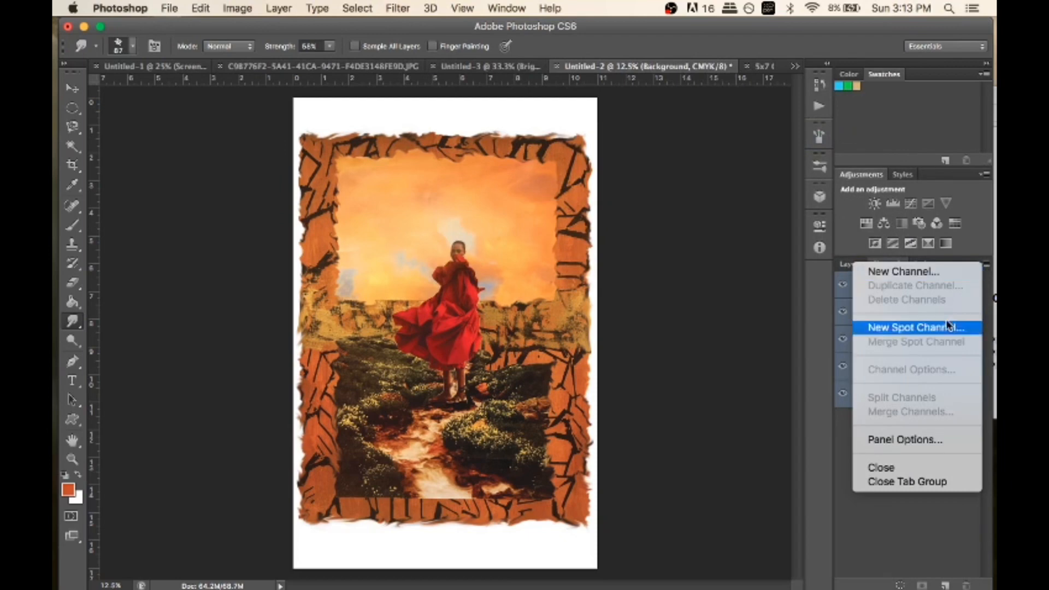
pyautogui.click(895, 513)
pyautogui.click(891, 323)
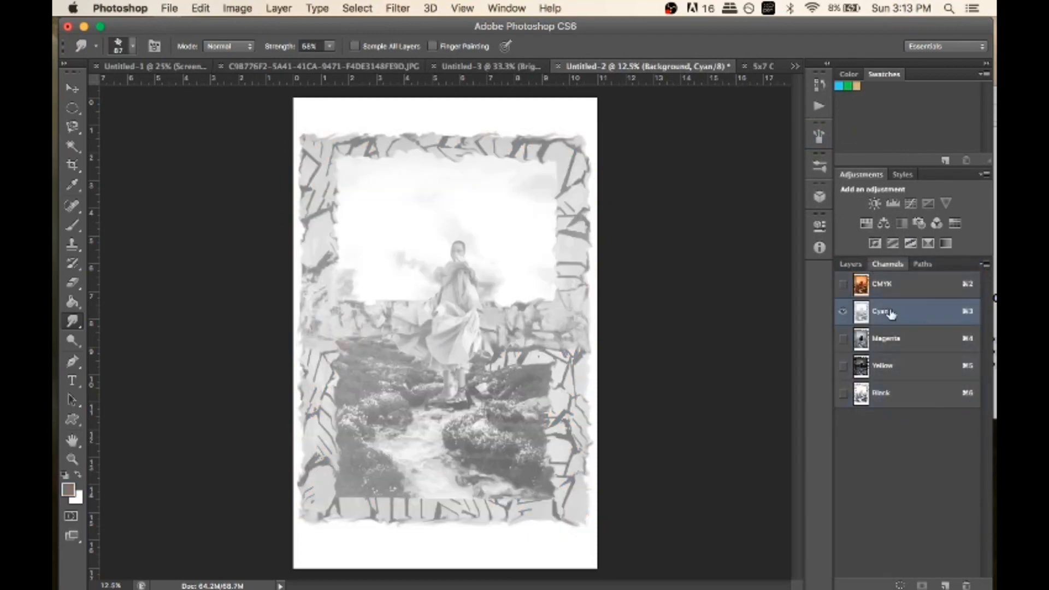
pyautogui.click(984, 265)
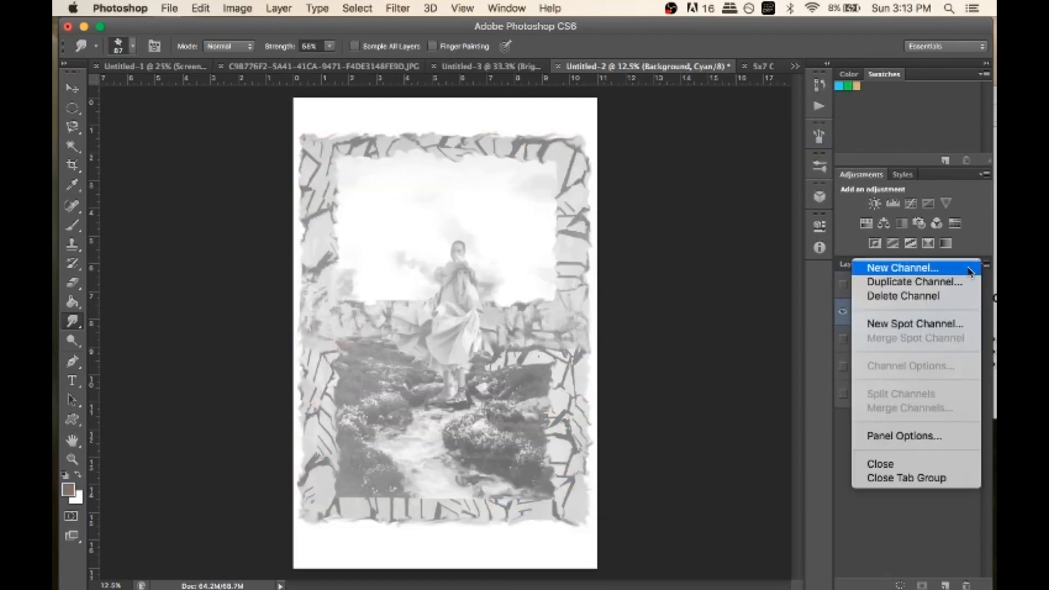
pyautogui.click(857, 501)
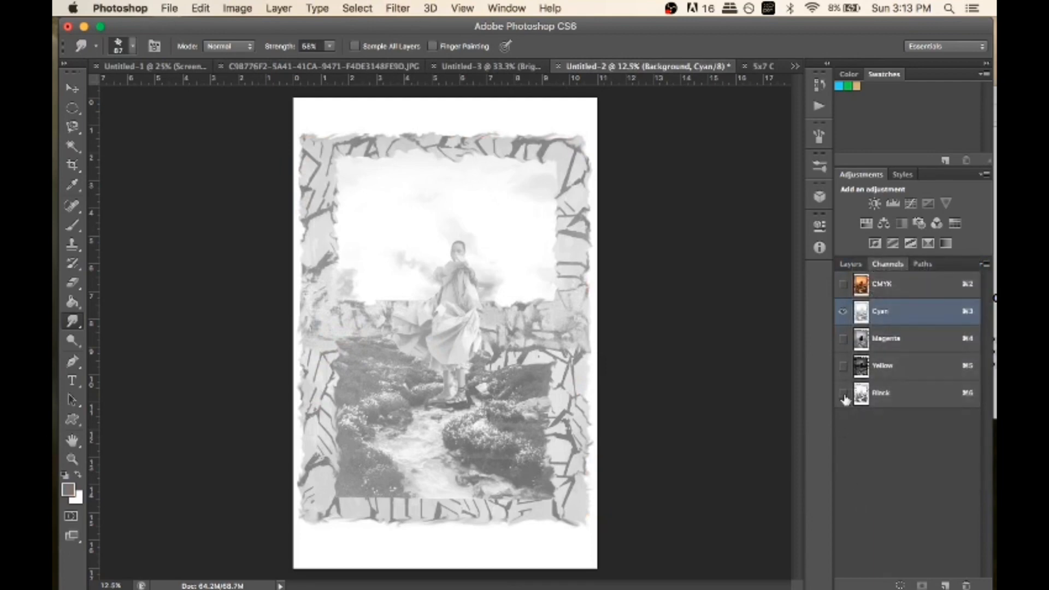
pyautogui.click(843, 285)
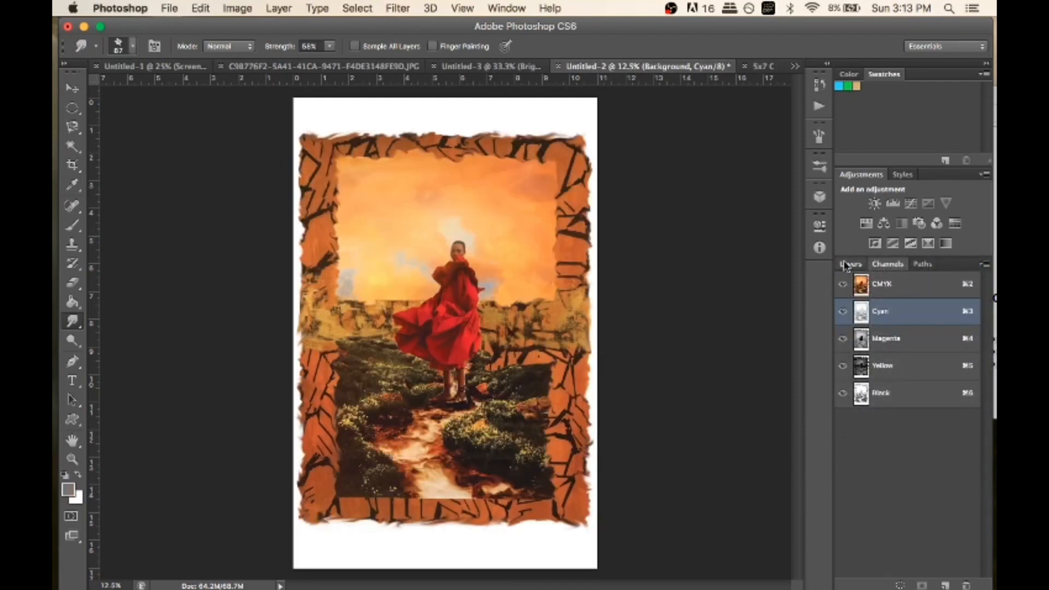
# Merge the visible layers into the Background
pyautogui.click(846, 265)
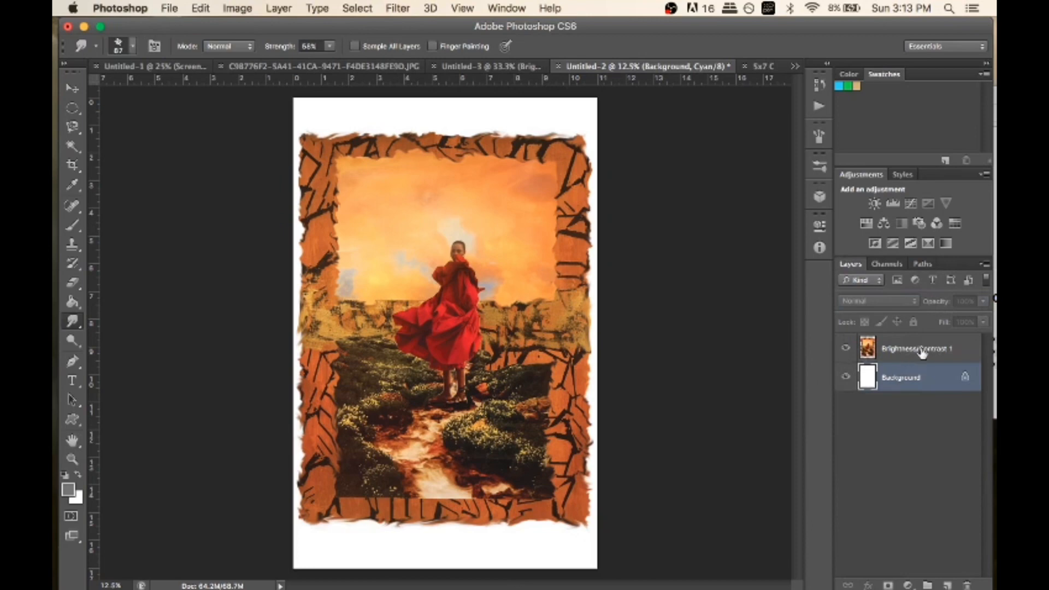
pyautogui.rightClick(961, 382)
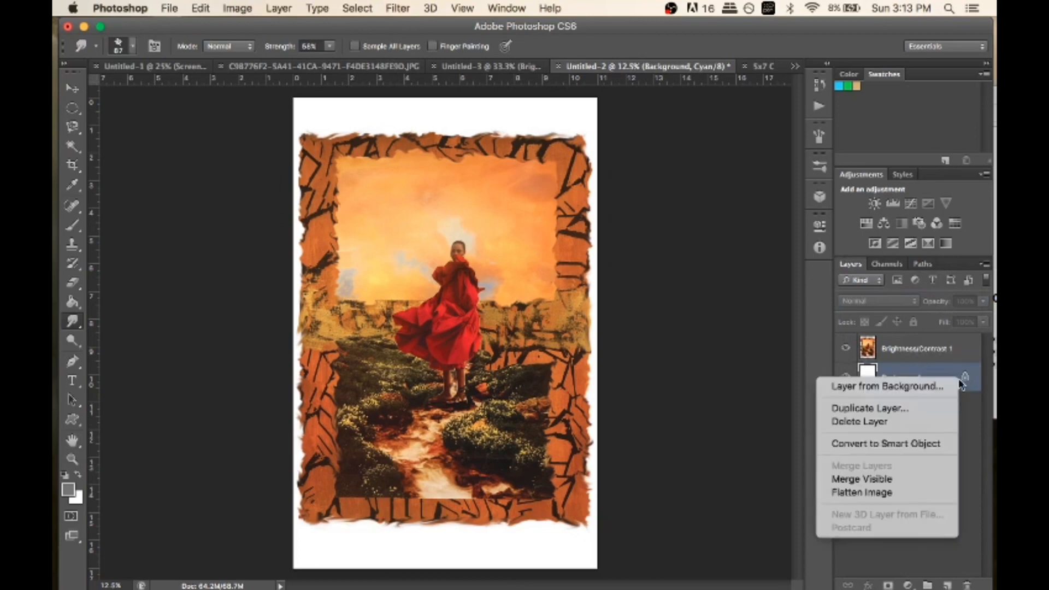
pyautogui.click(901, 485)
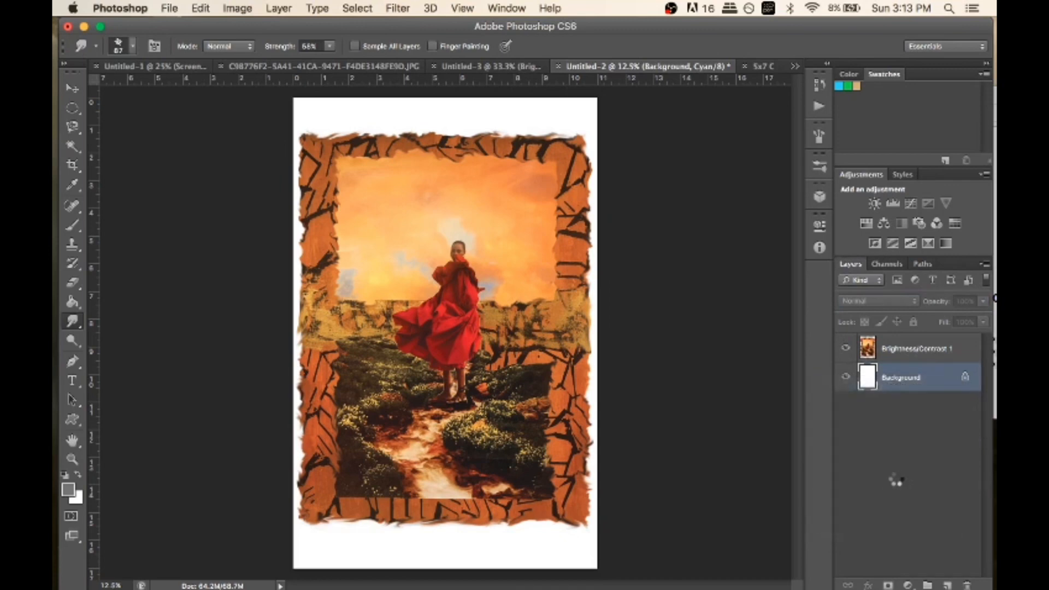
# Split the merged CMYK artwork's channels into separate grayscale documents
pyautogui.click(888, 264)
pyautogui.click(982, 266)
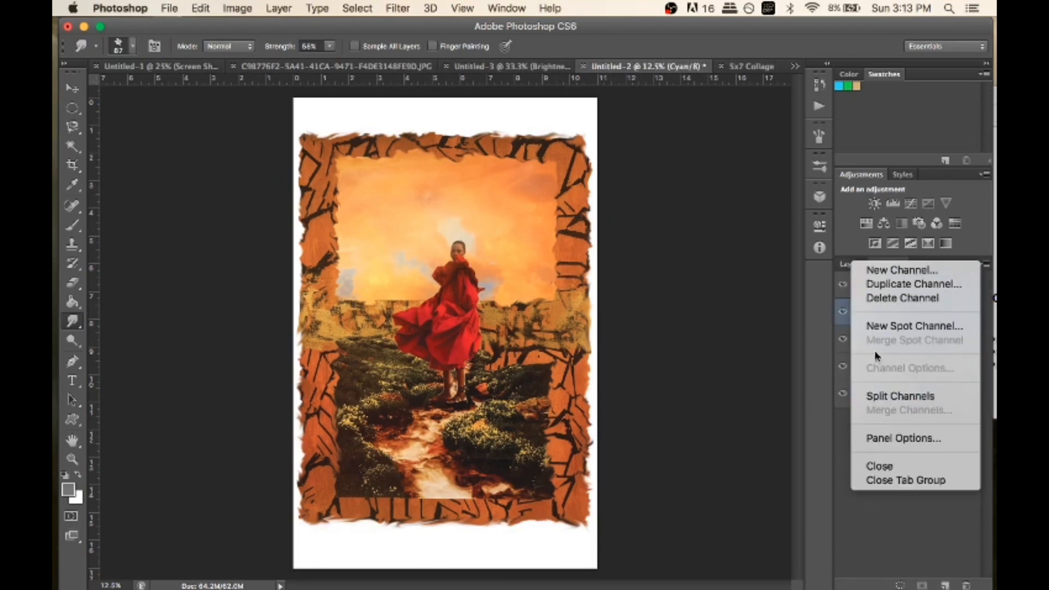
pyautogui.click(911, 397)
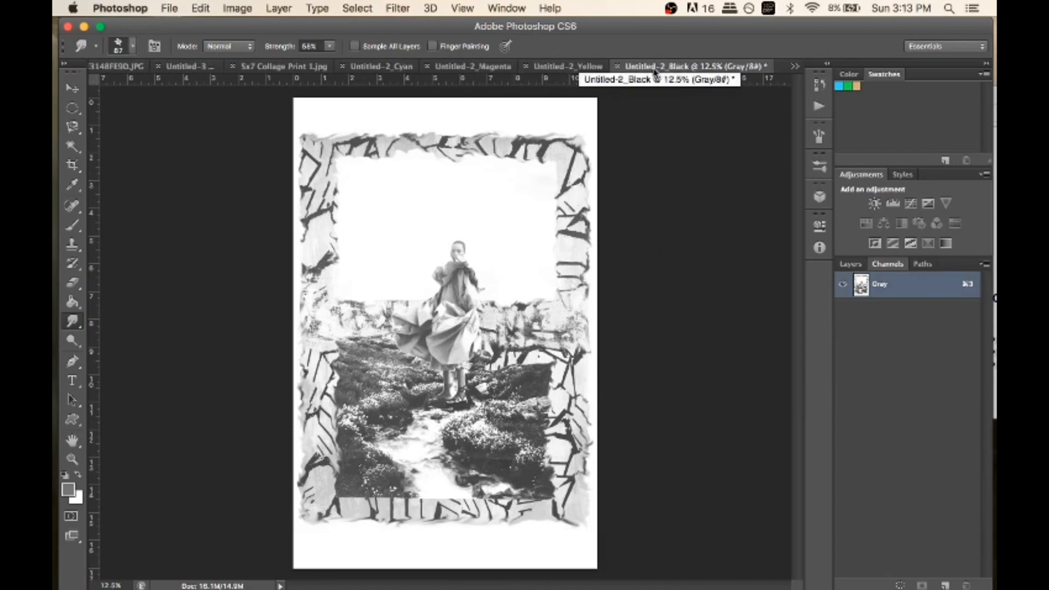
# Review the split Yellow, Magenta and Cyan documents, plus the open Untitled-3 and 5x7 Collage Print 1.jpg images
pyautogui.click(548, 68)
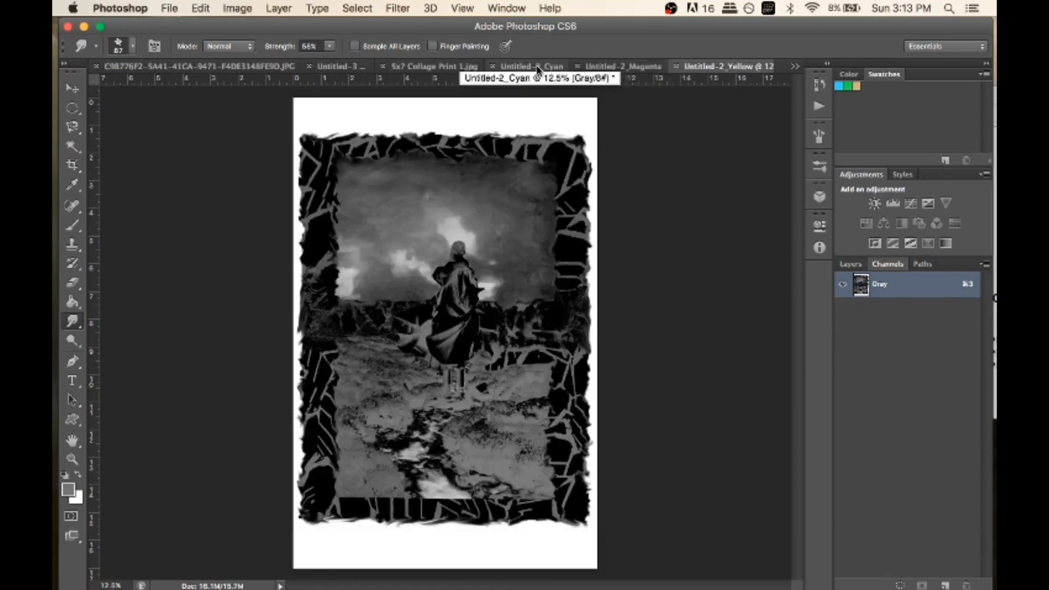
pyautogui.click(618, 68)
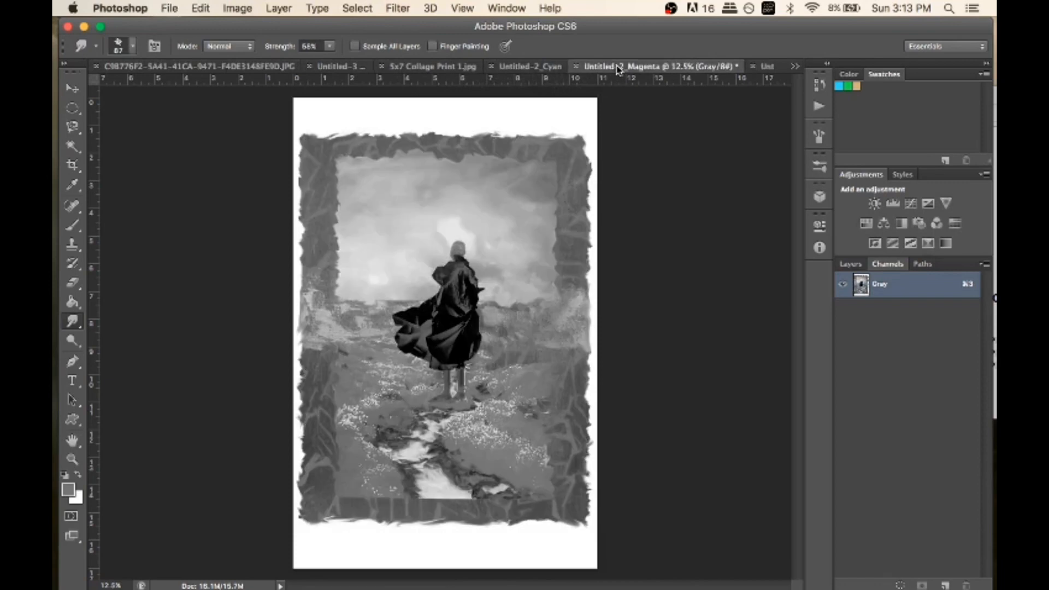
pyautogui.click(516, 69)
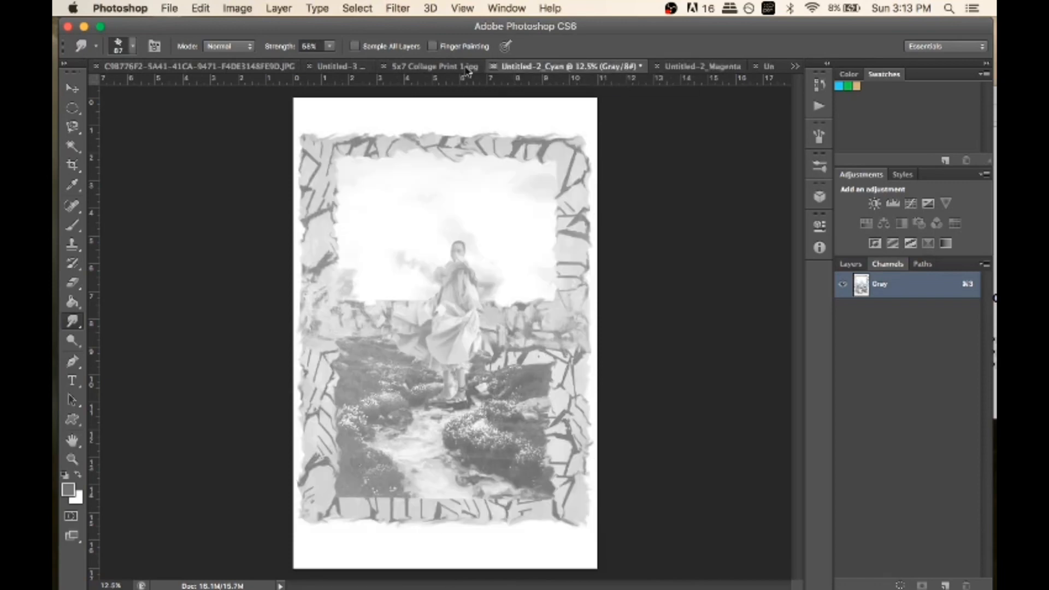
pyautogui.click(419, 67)
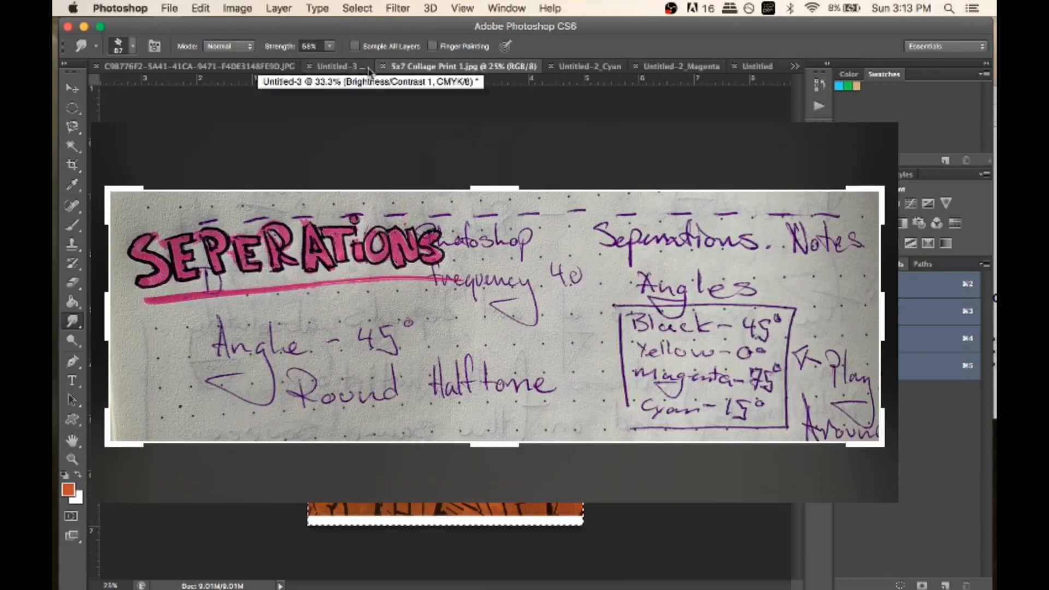
pyautogui.click(345, 71)
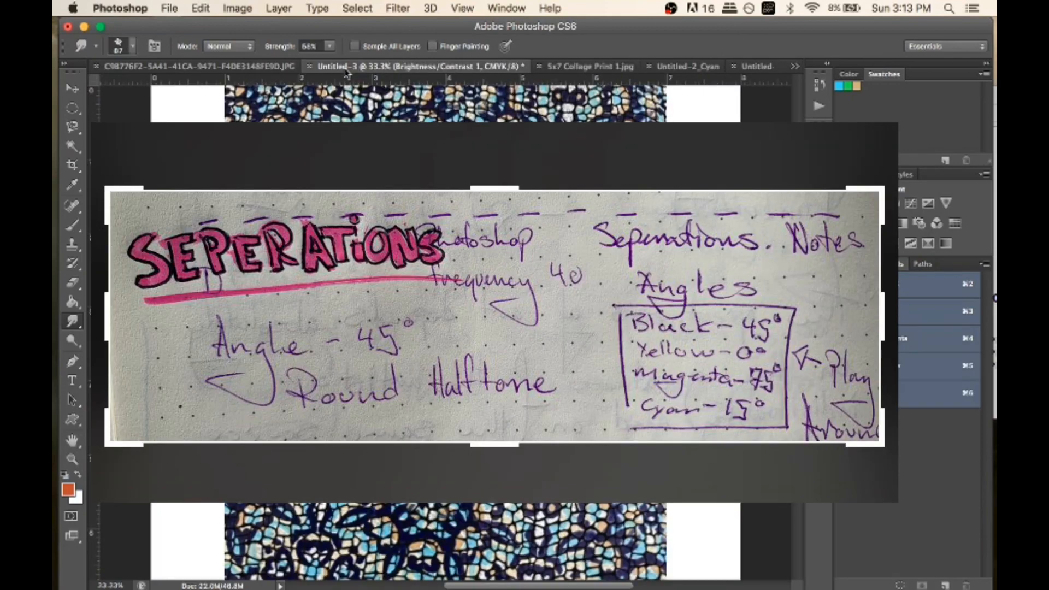
pyautogui.click(563, 68)
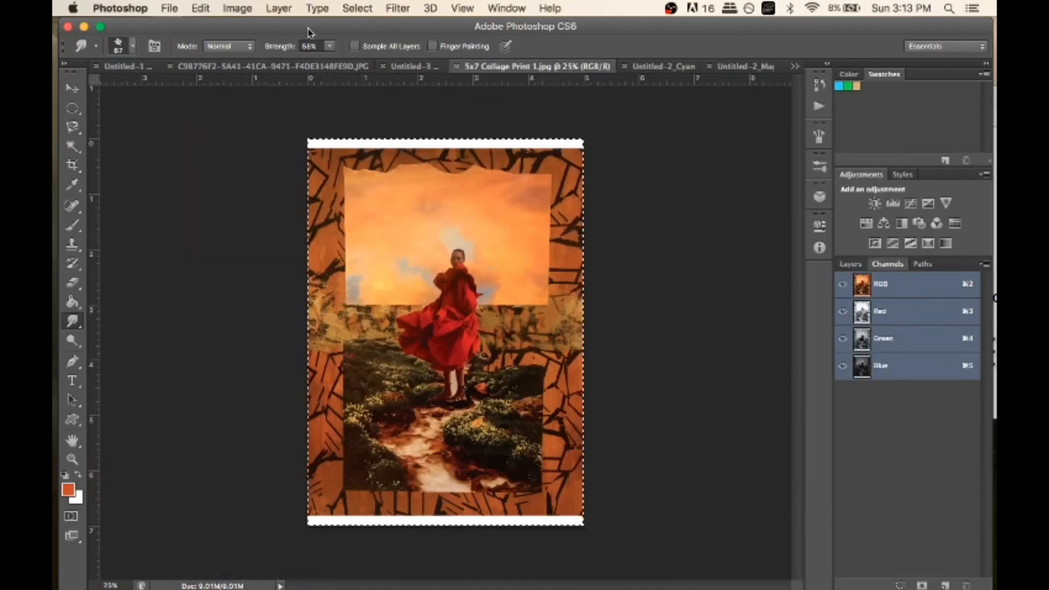
# Set up a new document 11 inches wide and 17 inches high in CMYK Color mode
pyautogui.click(168, 8)
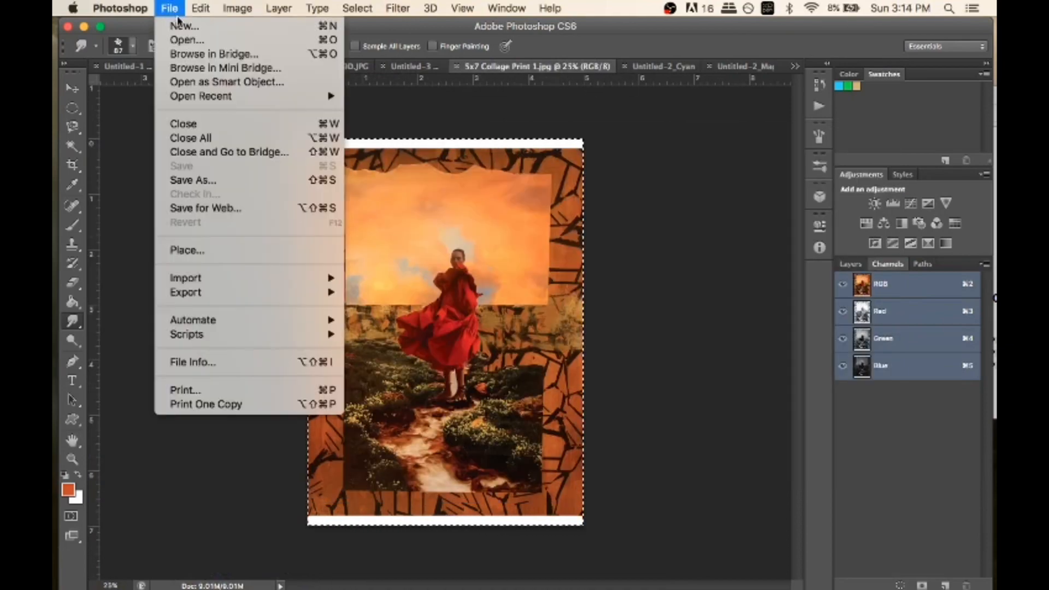
pyautogui.click(193, 27)
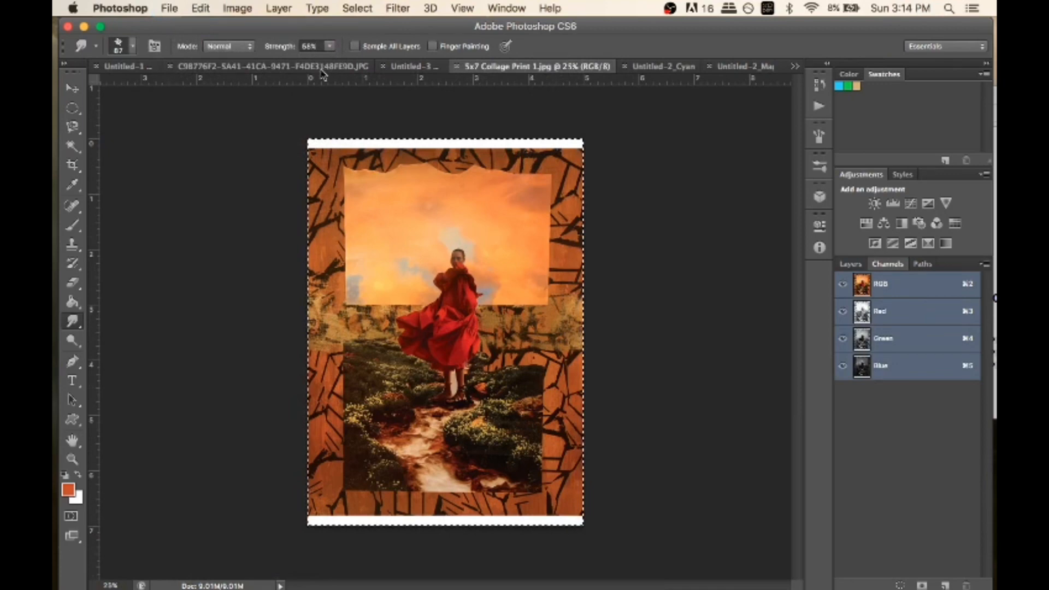
pyautogui.click(504, 241)
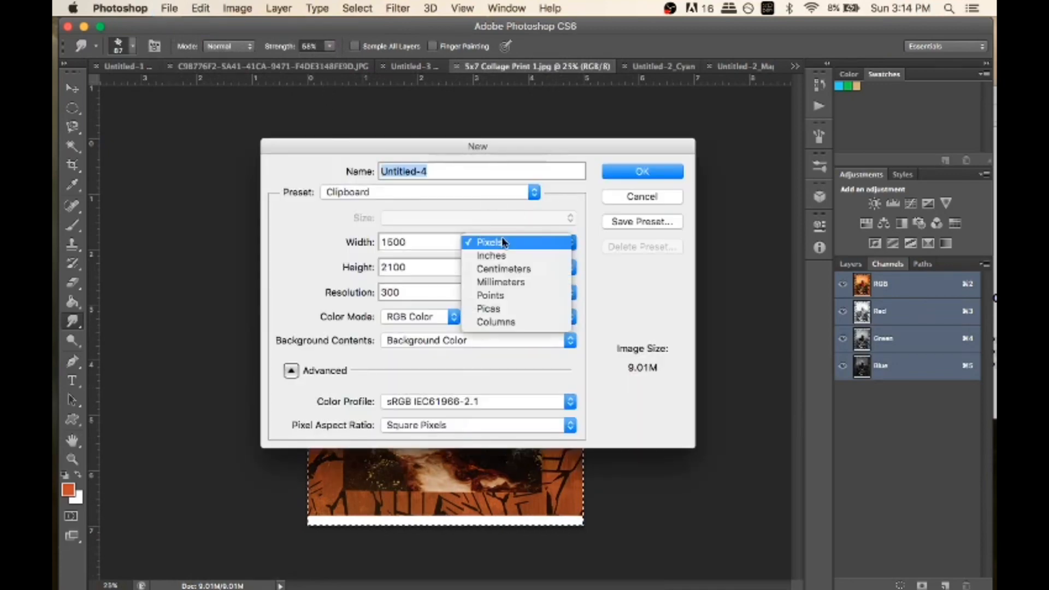
pyautogui.click(501, 253)
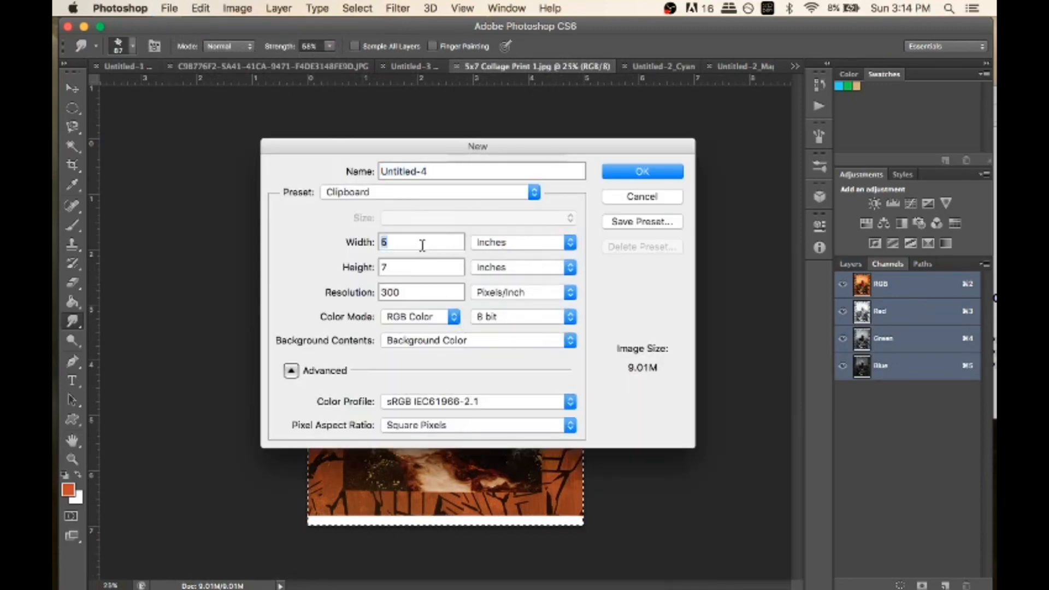
pyautogui.write('11')
pyautogui.click(408, 263)
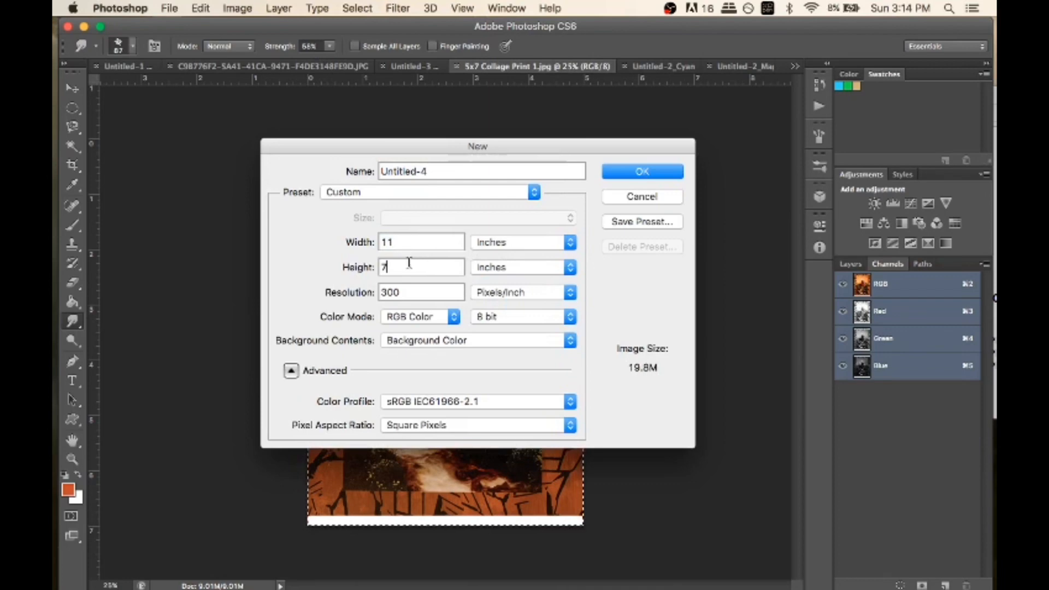
pyautogui.write('1')
pyautogui.click(454, 317)
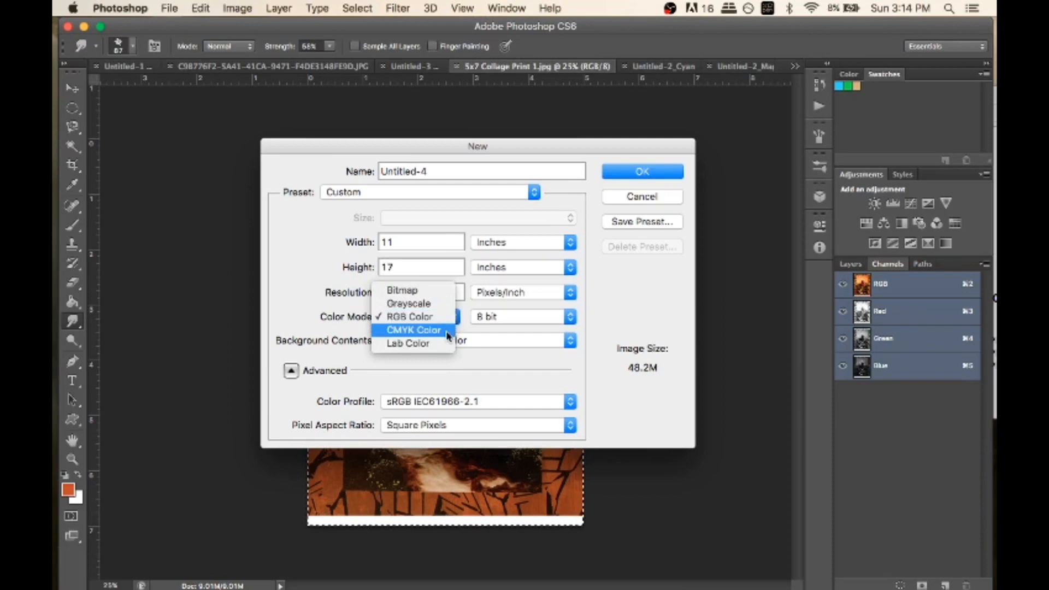
pyautogui.click(448, 331)
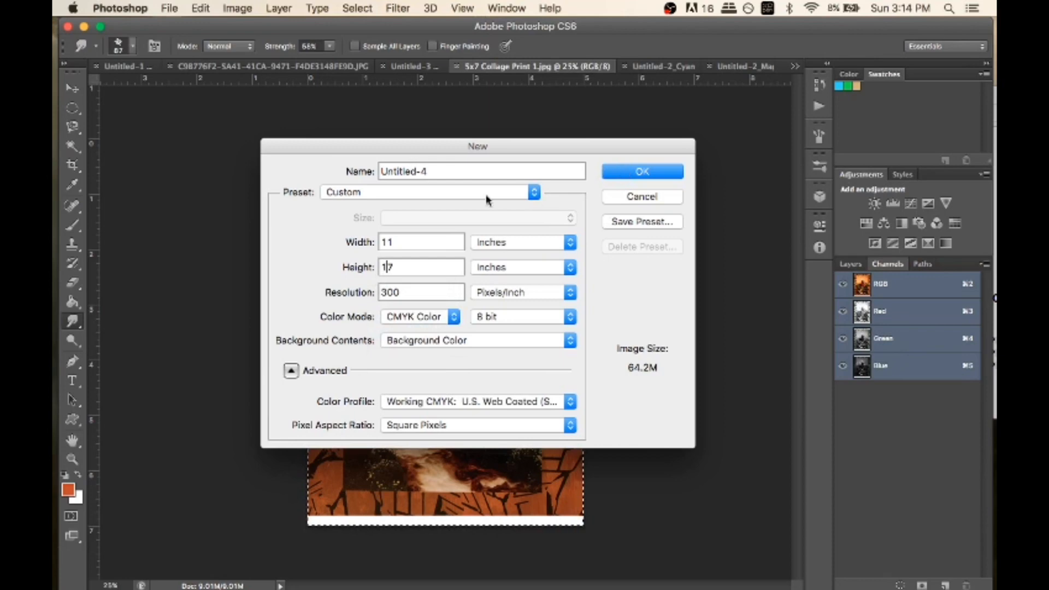
# Name the new document "Finding the Path Seperations" and create it
pyautogui.moveTo(434, 171); pyautogui.dragTo(356, 178)
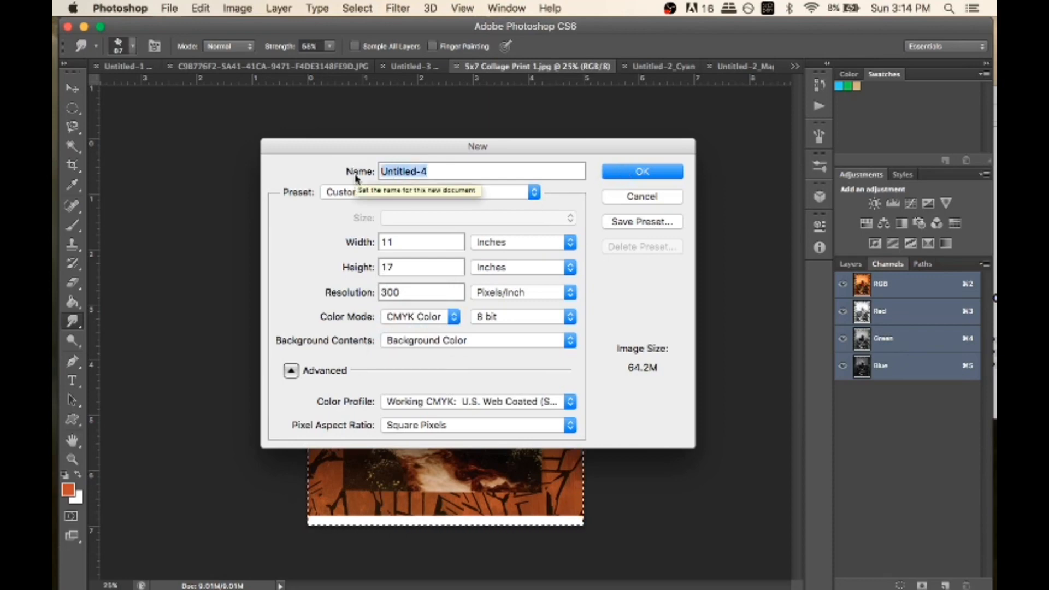
pyautogui.write('Finding t')
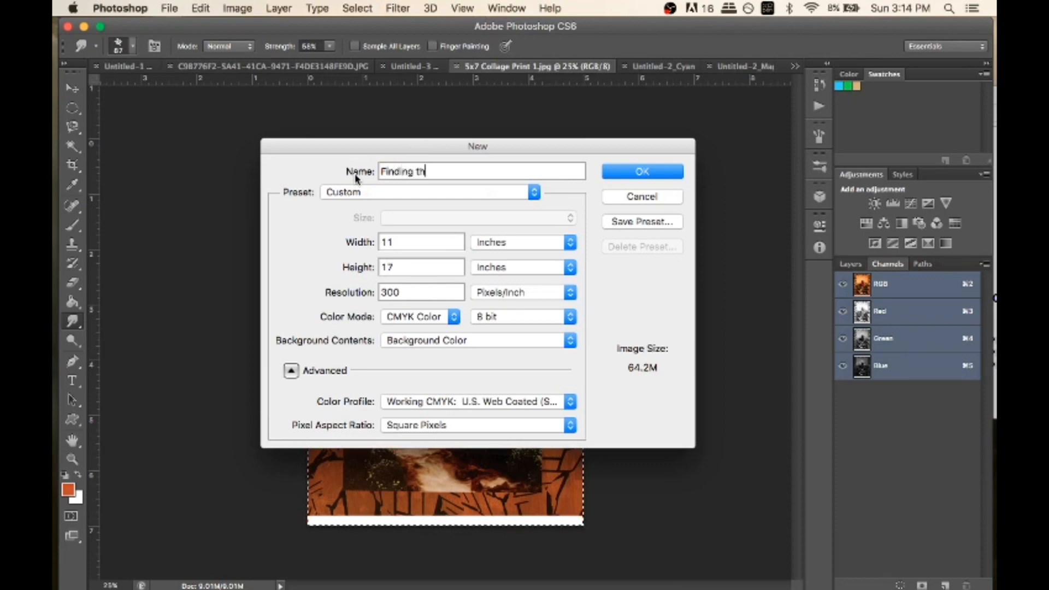
pyautogui.write('h ')
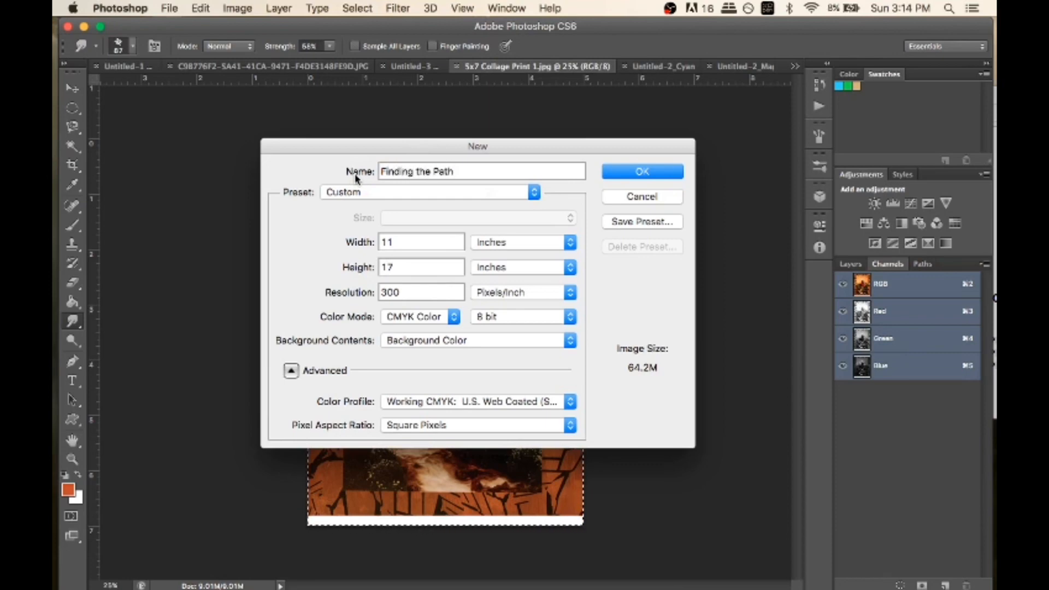
pyautogui.write('Se')
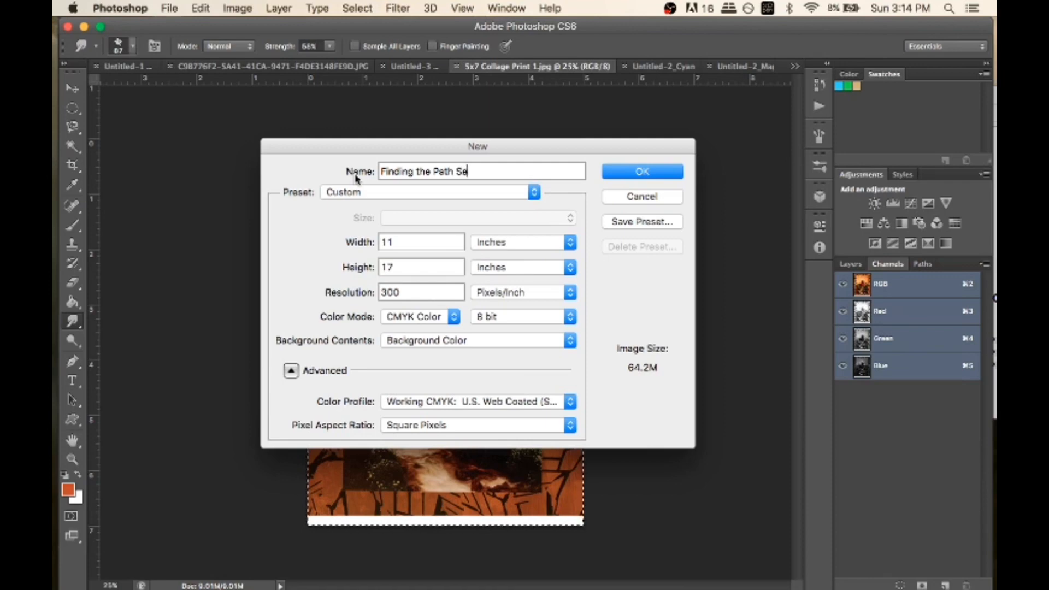
pyautogui.write('perations')
pyautogui.click(650, 171)
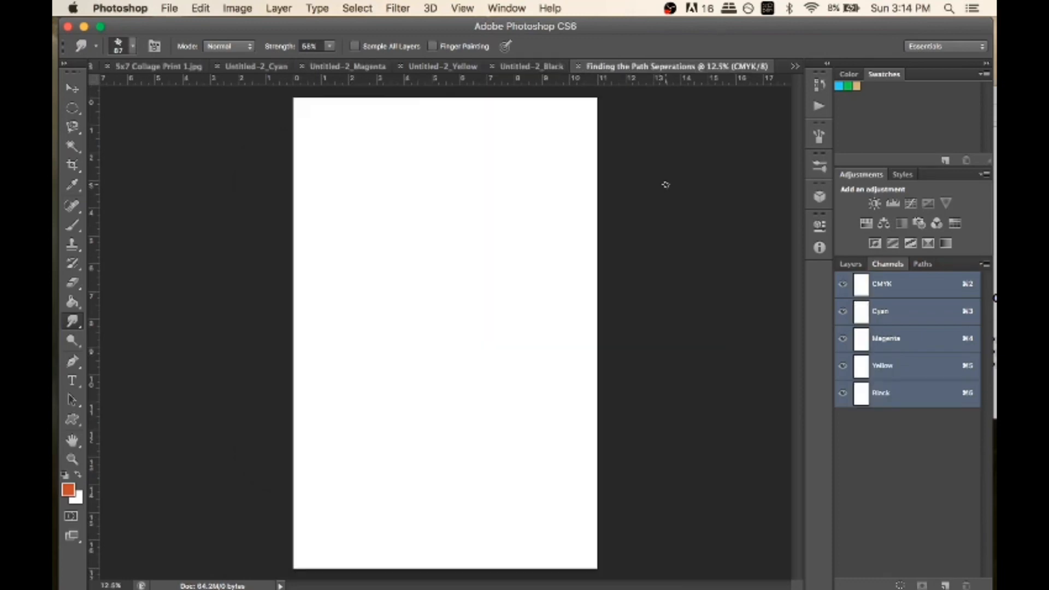
# Try converting the Black document to an 80 pixels/inch bitmap with a round halftone screen, 60 lines/inch at 55 degrees
pyautogui.click(533, 68)
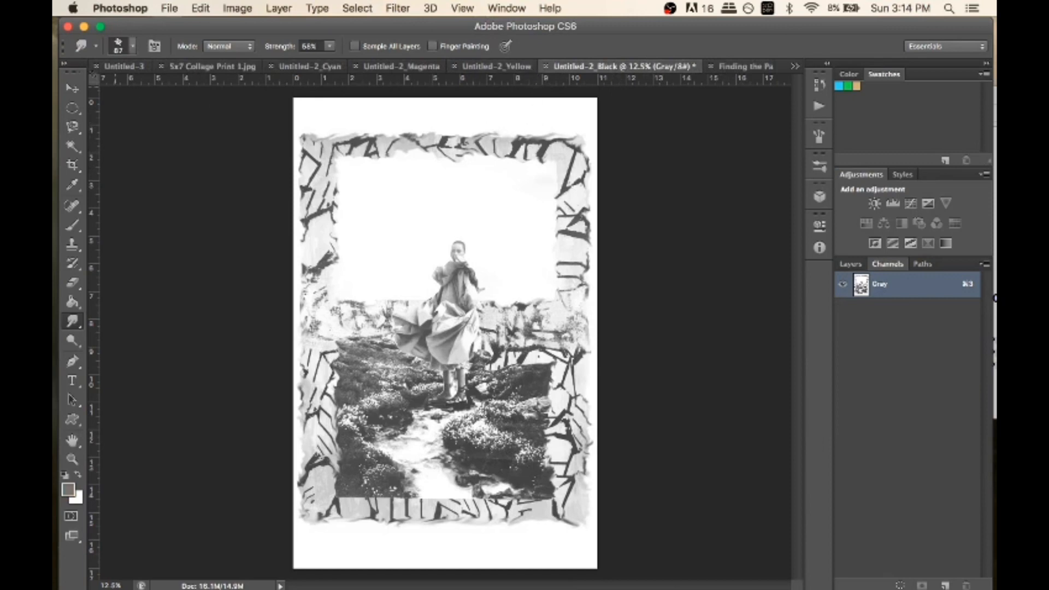
pyautogui.click(197, 9)
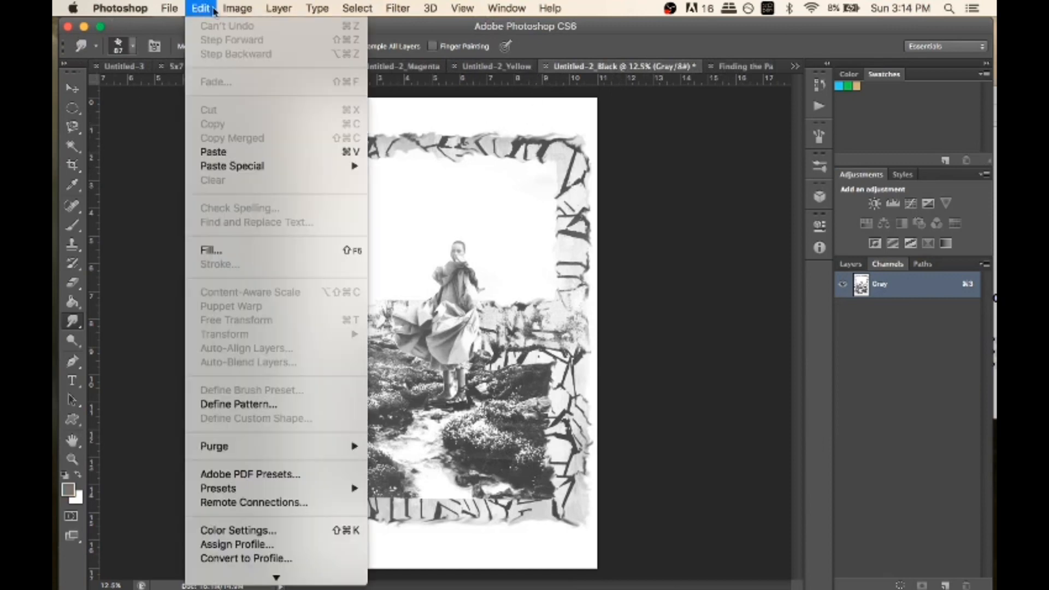
pyautogui.moveTo(265, 29)
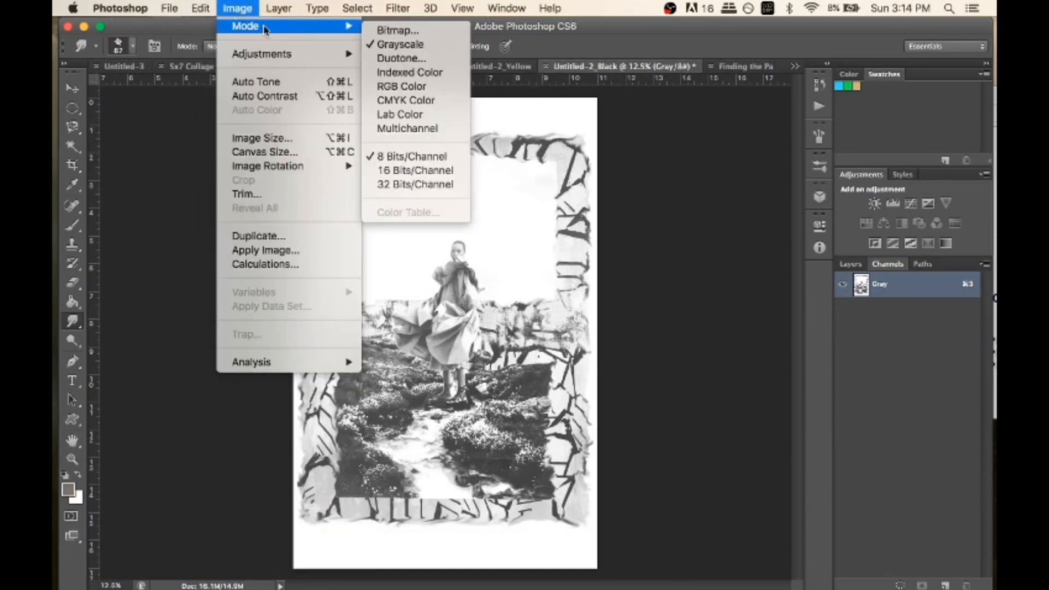
pyautogui.click(404, 31)
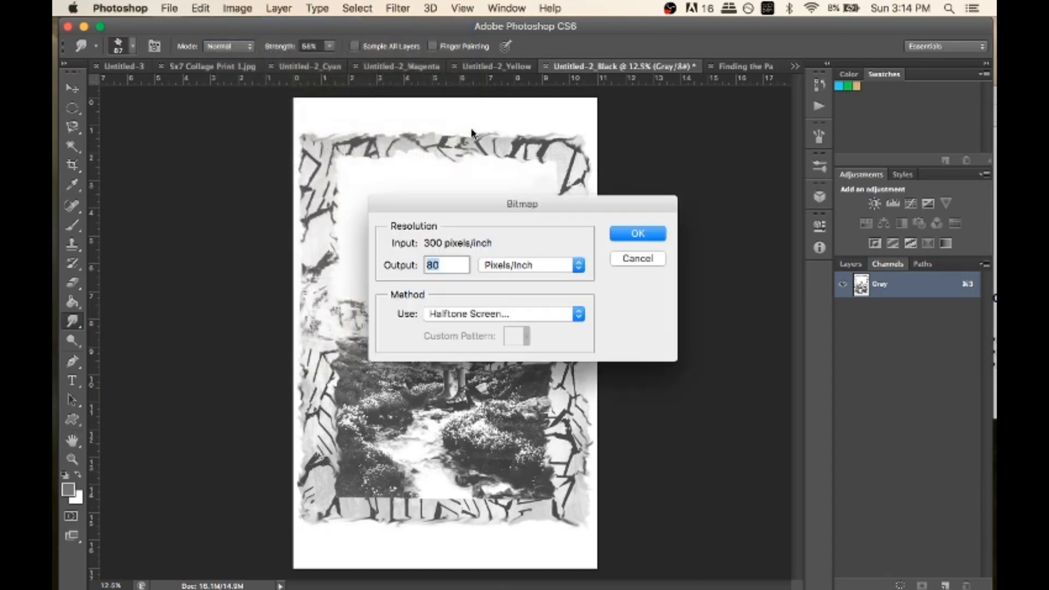
pyautogui.click(643, 235)
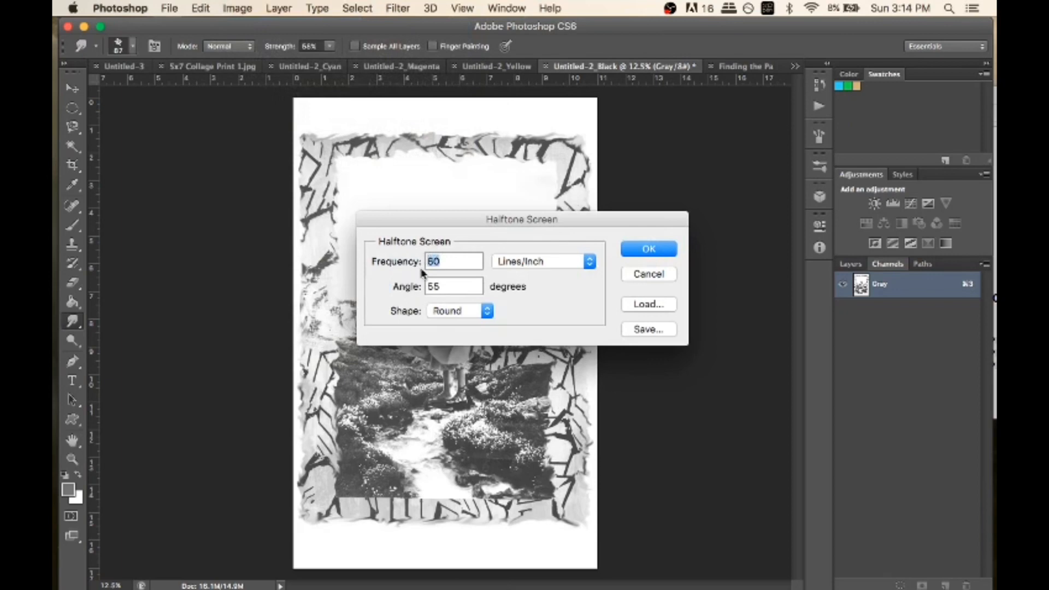
pyautogui.click(654, 251)
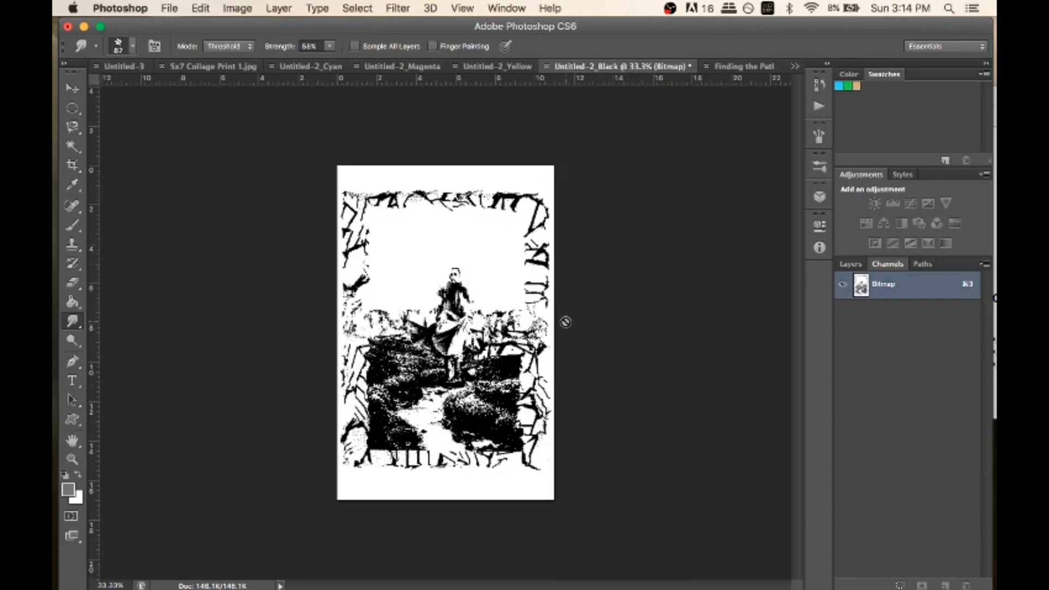
# Undo the Black document's bitmap conversion, redo it once for comparison, and undo it again
pyautogui.press('super+z')
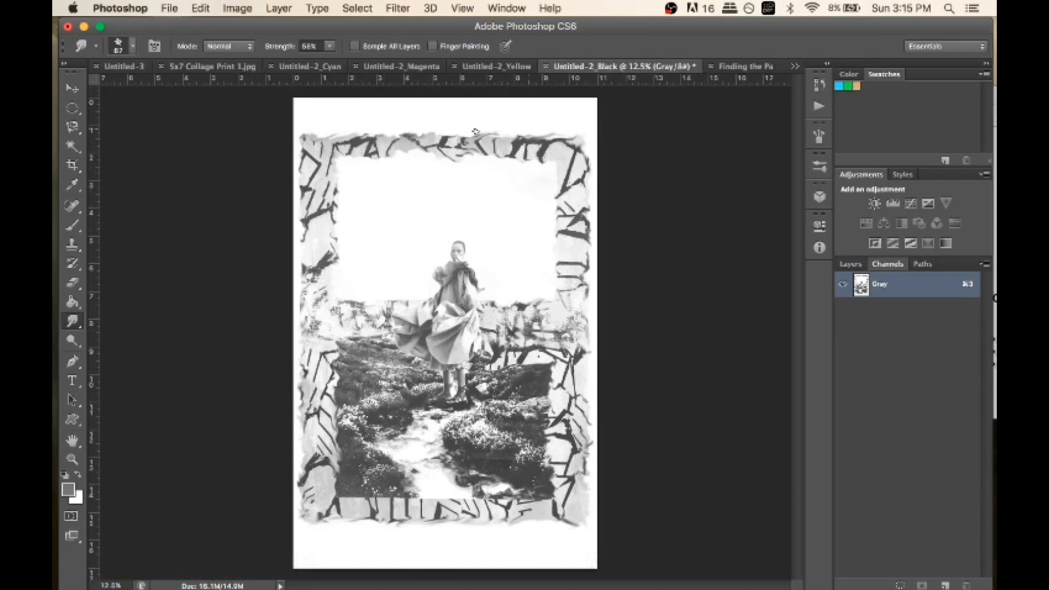
pyautogui.click(199, 9)
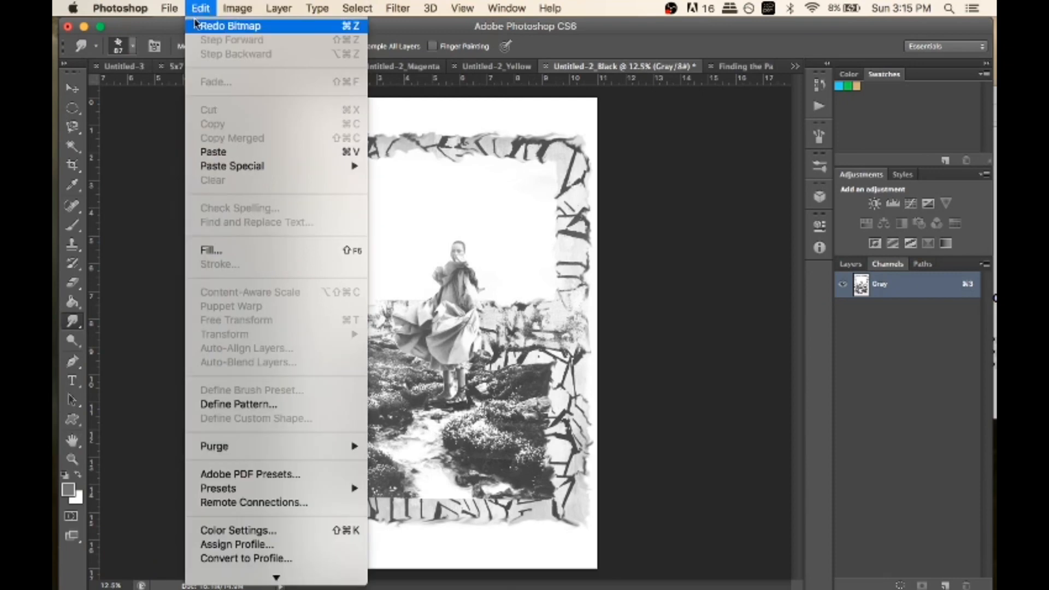
pyautogui.click(200, 26)
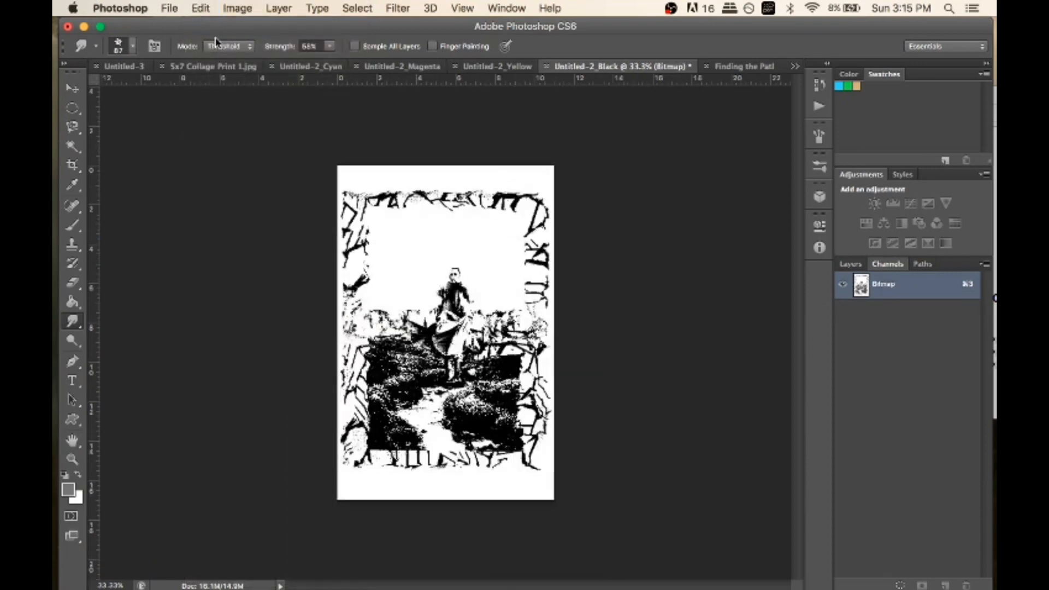
pyautogui.press('super+z')
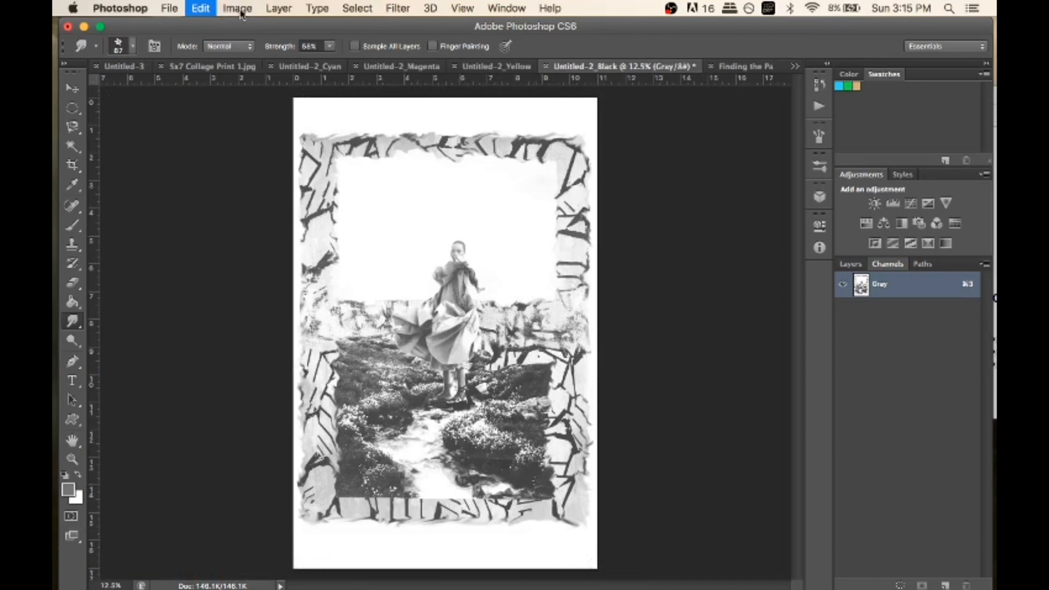
# Convert the Black document to an 80 pixels/inch bitmap with a round halftone screen, 60 lines/inch at 50 degrees
pyautogui.click(238, 9)
pyautogui.click(242, 9)
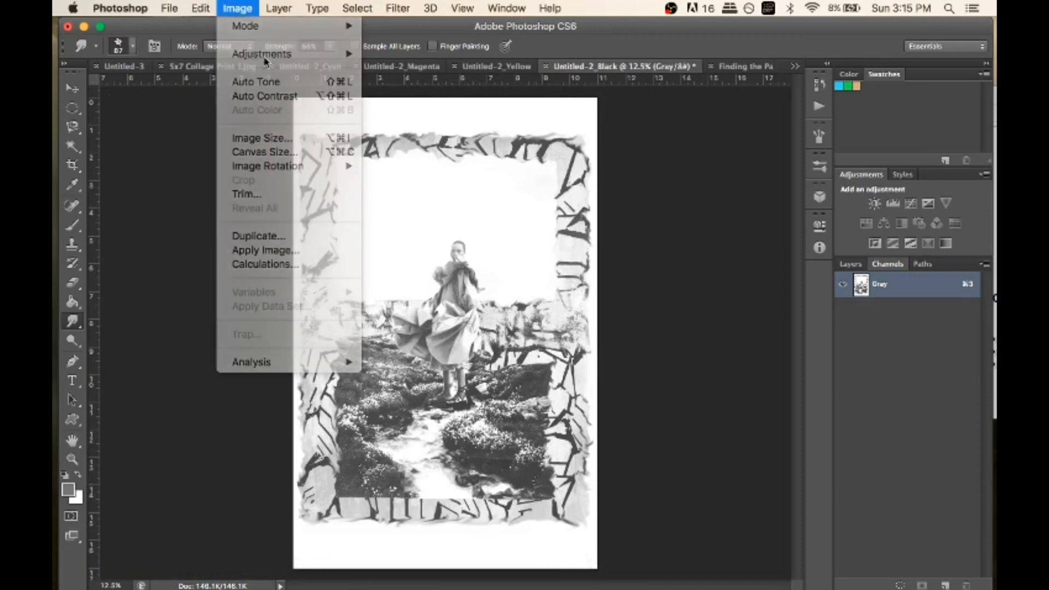
pyautogui.click(241, 9)
pyautogui.moveTo(244, 23)
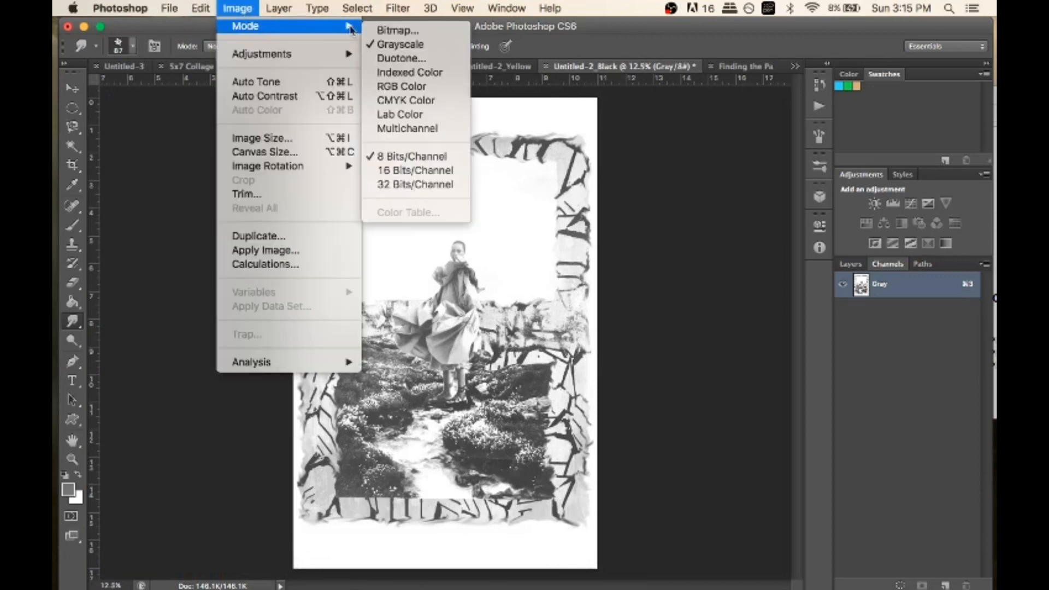
pyautogui.click(399, 31)
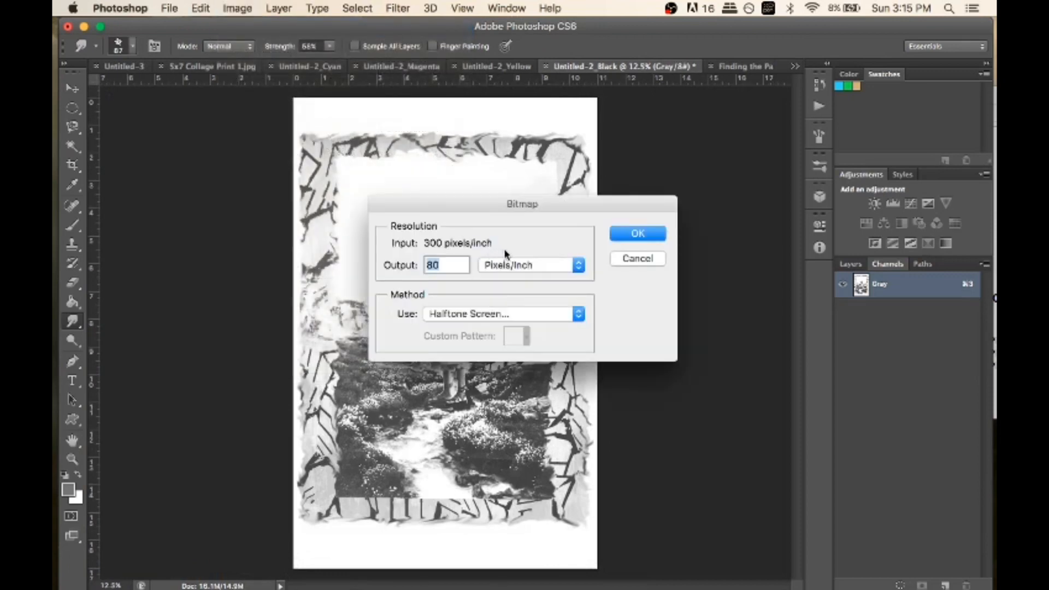
pyautogui.click(636, 235)
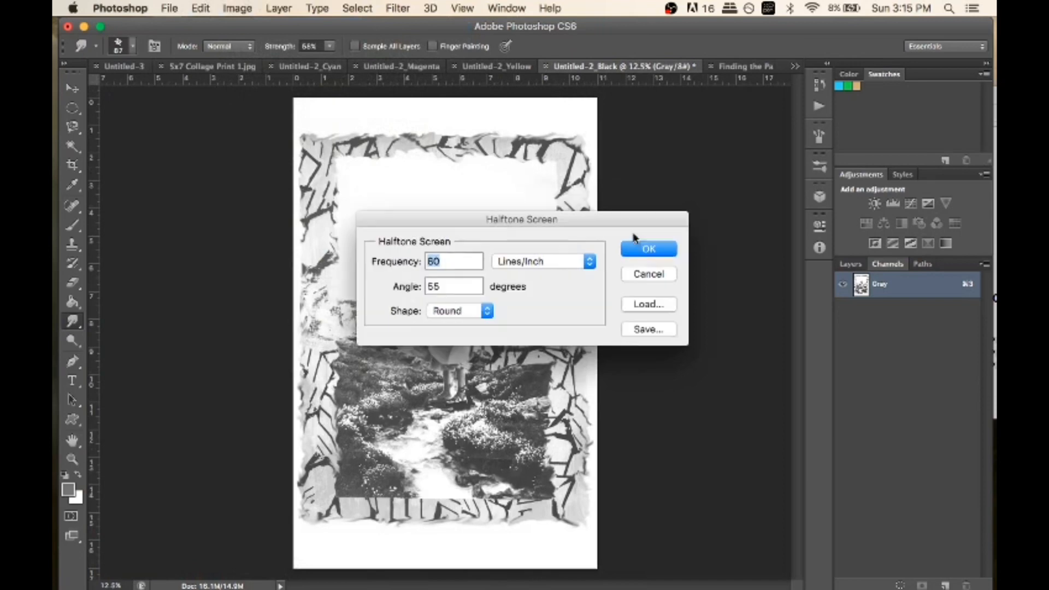
pyautogui.click(446, 284)
pyautogui.moveTo(446, 285); pyautogui.dragTo(427, 287)
pyautogui.write('50')
pyautogui.click(649, 249)
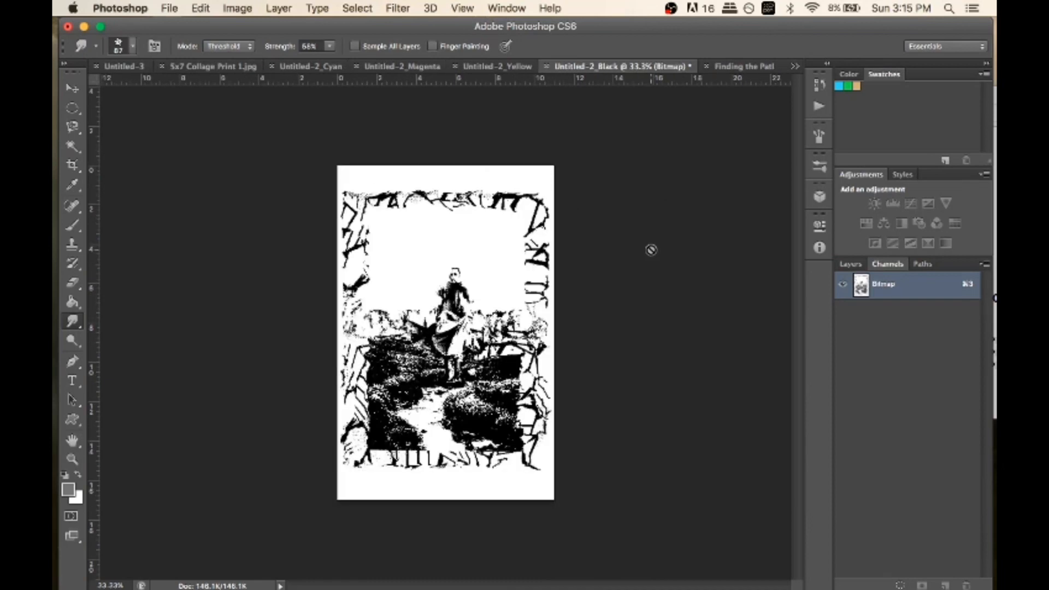
# Copy the entire Black bitmap into the Black channel of the "Finding the Path Seperations" document
pyautogui.press('super+a')
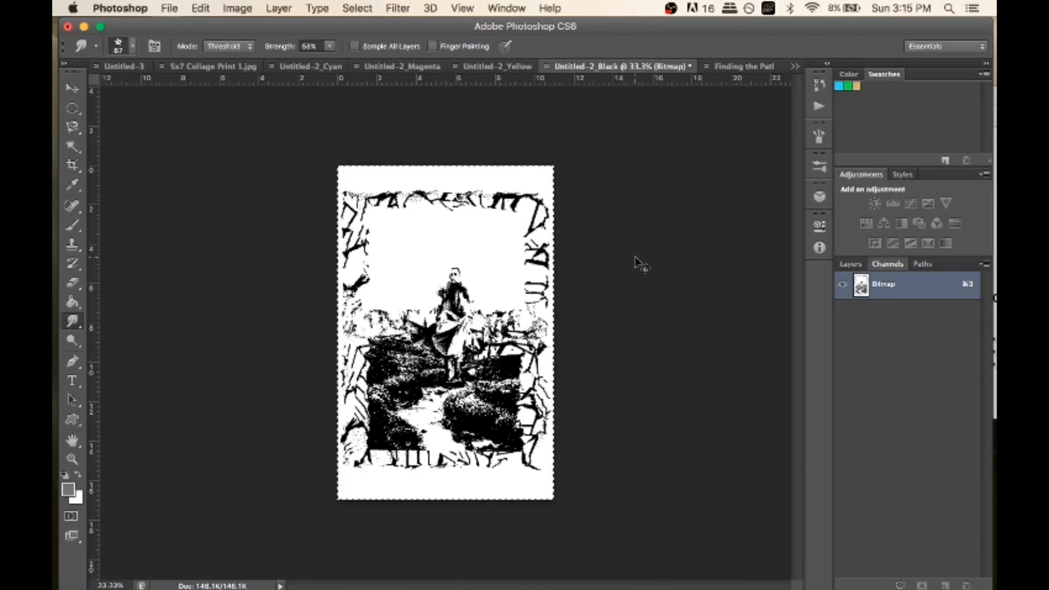
pyautogui.click(747, 68)
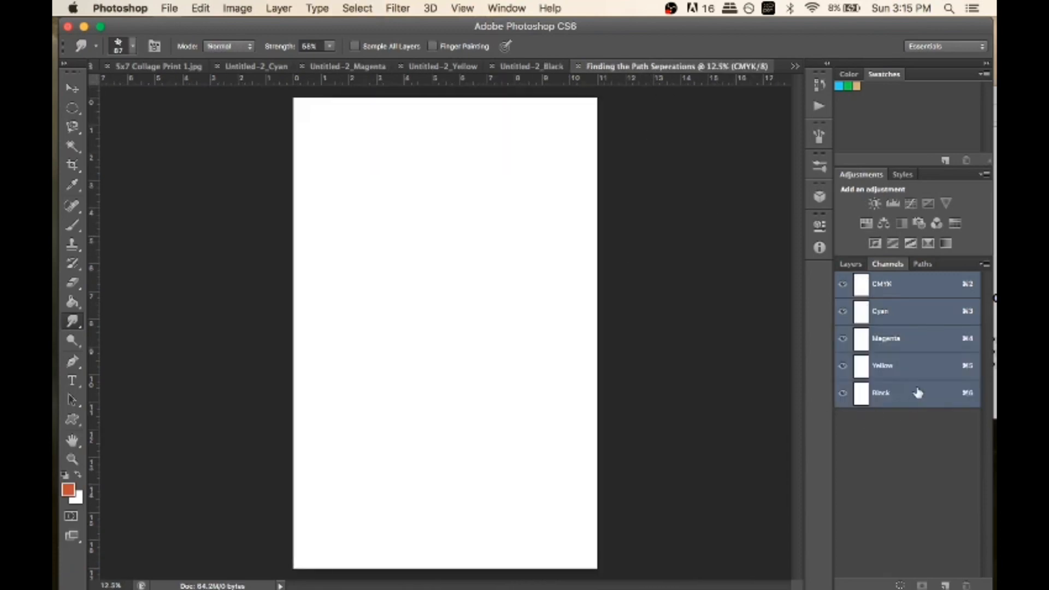
pyautogui.click(918, 392)
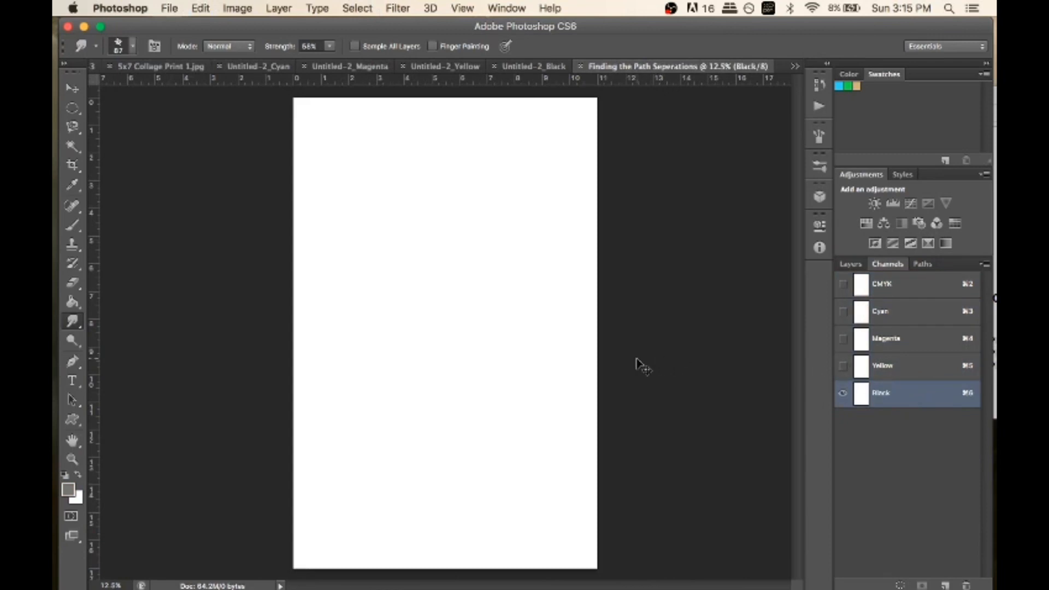
pyautogui.press('super+v')
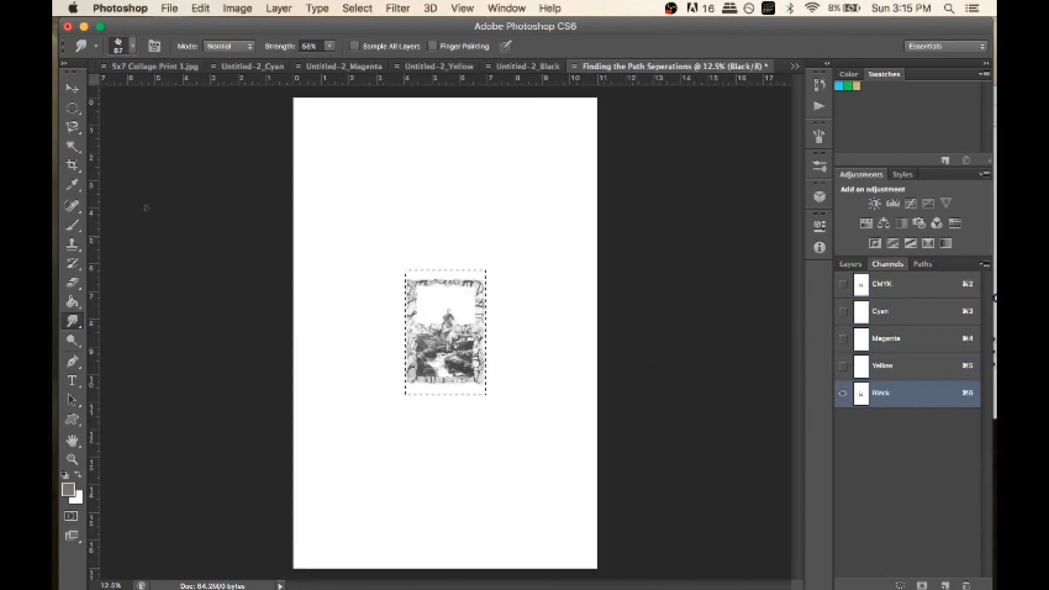
# Scale the pasted Black artwork proportionally to about 354% so it nearly fills the page, and apply the transform
pyautogui.click(71, 87)
pyautogui.click(71, 89)
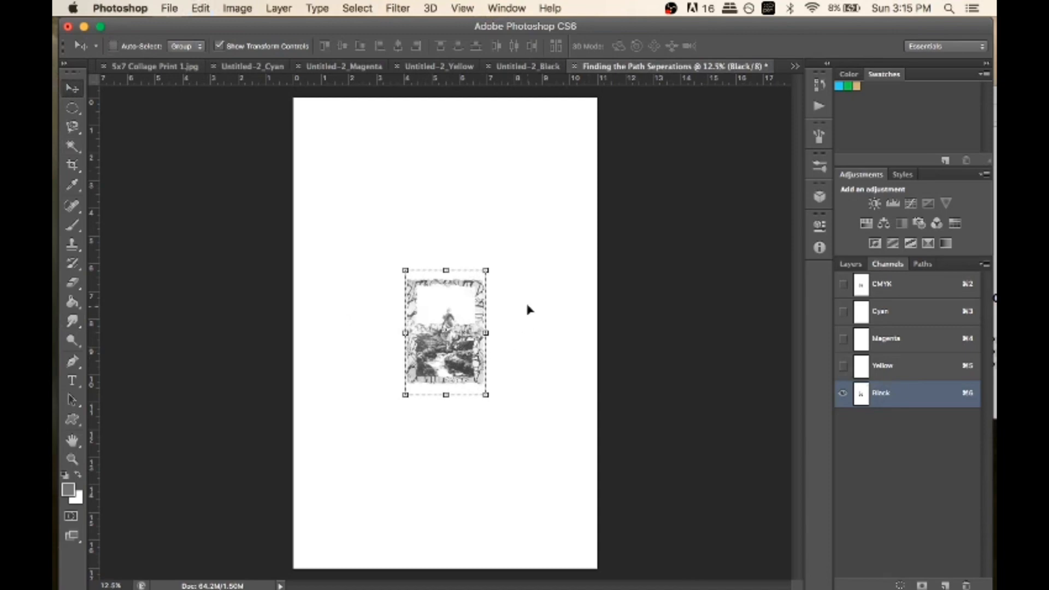
pyautogui.moveTo(488, 269); pyautogui.dragTo(631, 133)
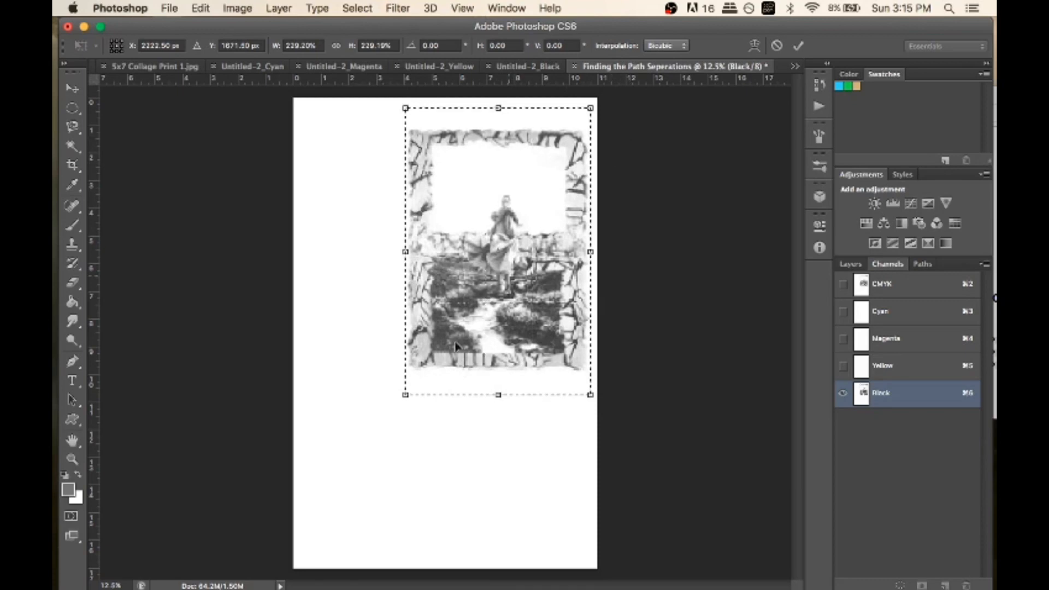
pyautogui.moveTo(405, 395); pyautogui.dragTo(284, 538)
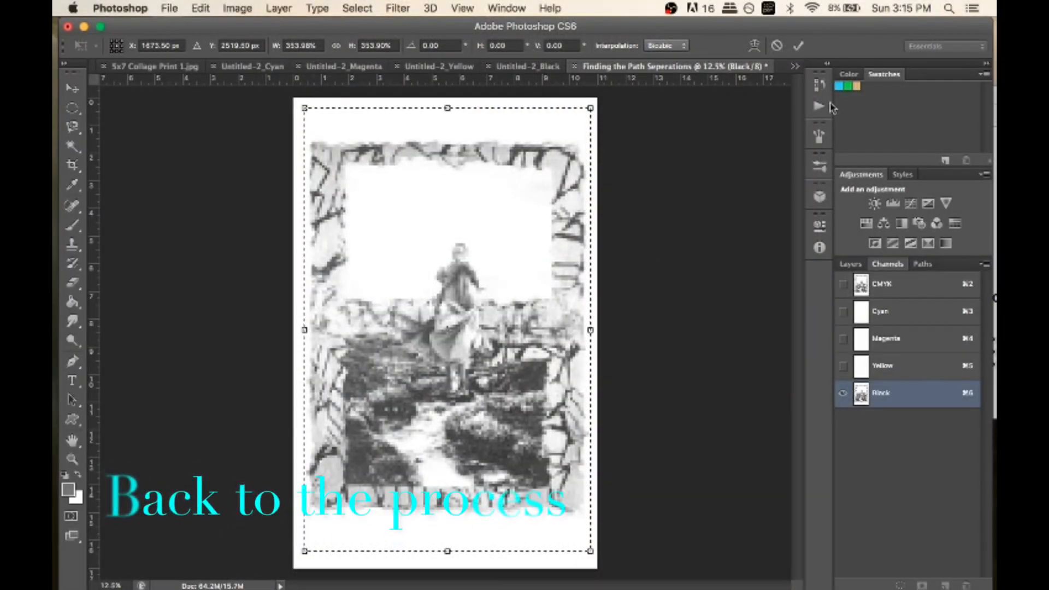
pyautogui.click(798, 46)
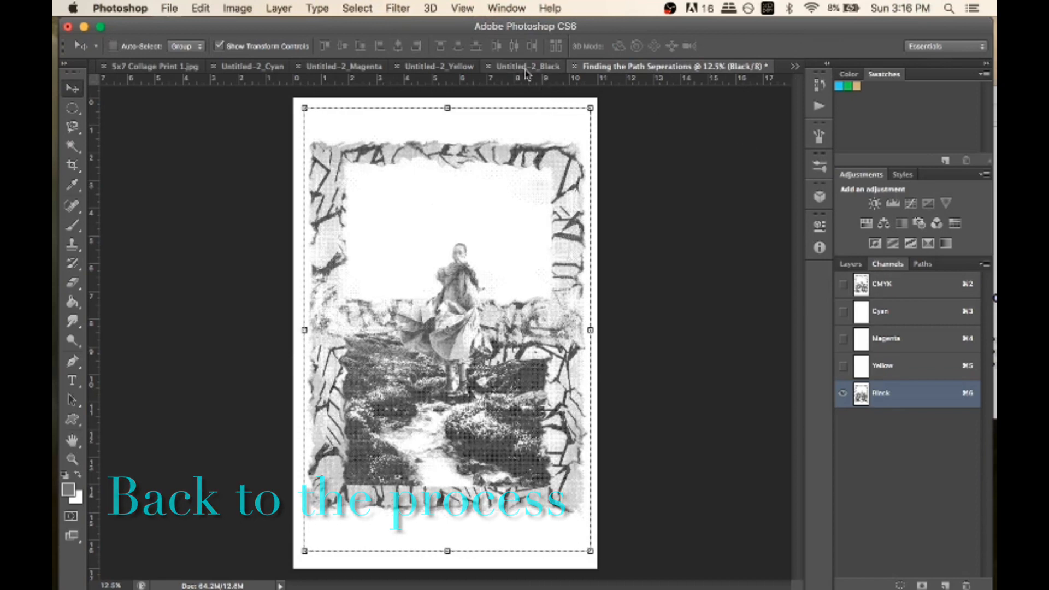
# Try converting the Yellow document to an 80 pixels/inch bitmap with a round halftone screen, 60 lines/inch at 55 degrees
pyautogui.click(440, 66)
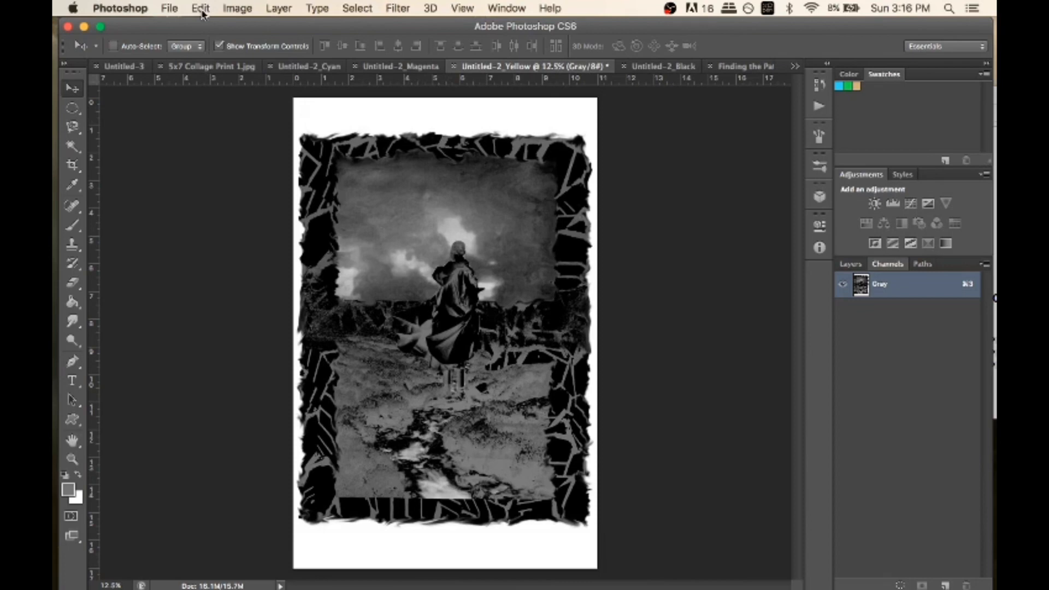
pyautogui.click(250, 9)
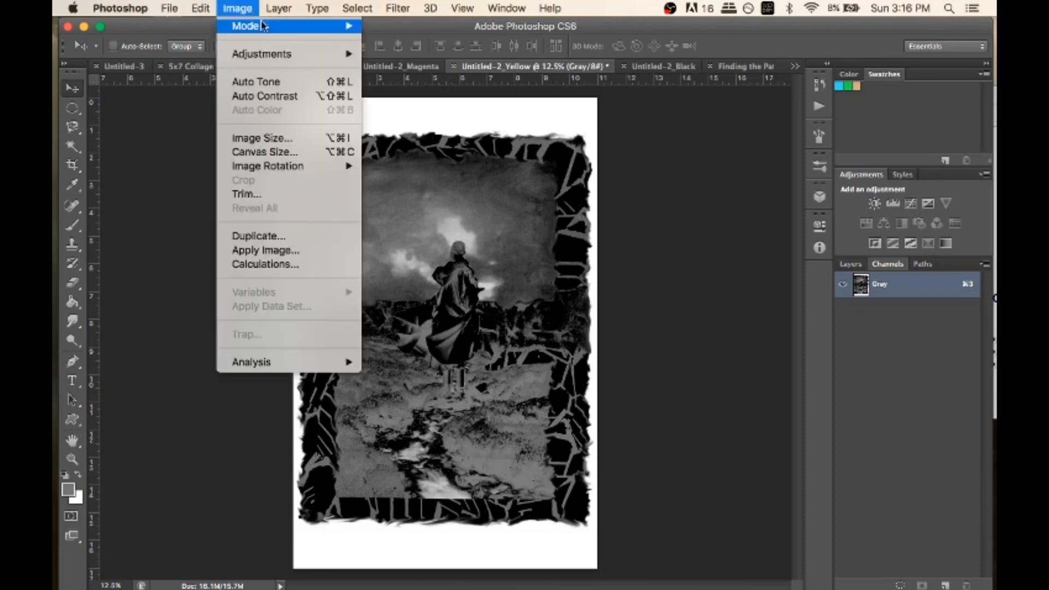
pyautogui.moveTo(295, 26)
pyautogui.click(393, 31)
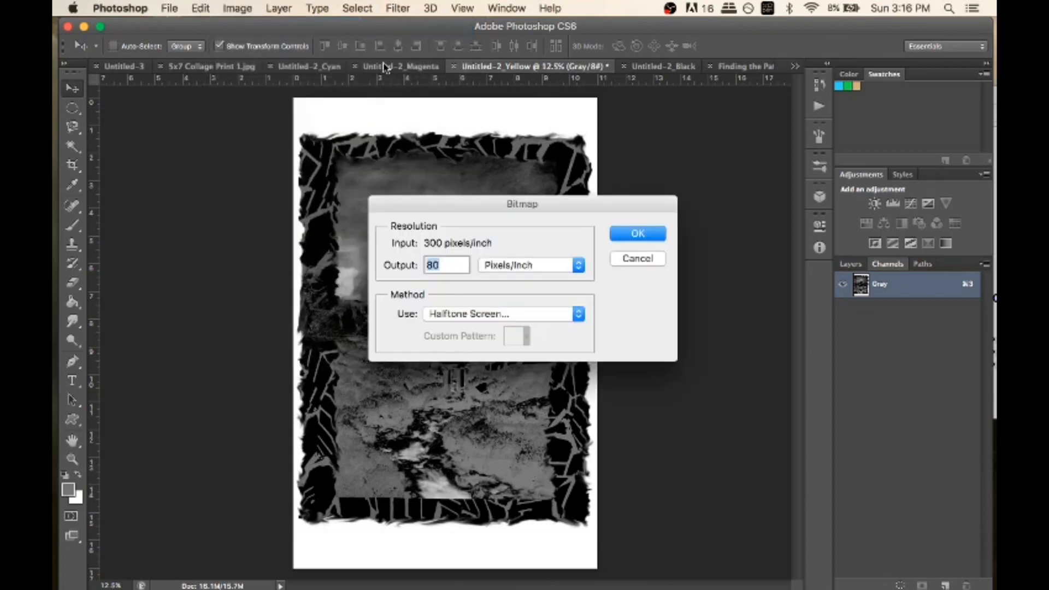
pyautogui.click(639, 235)
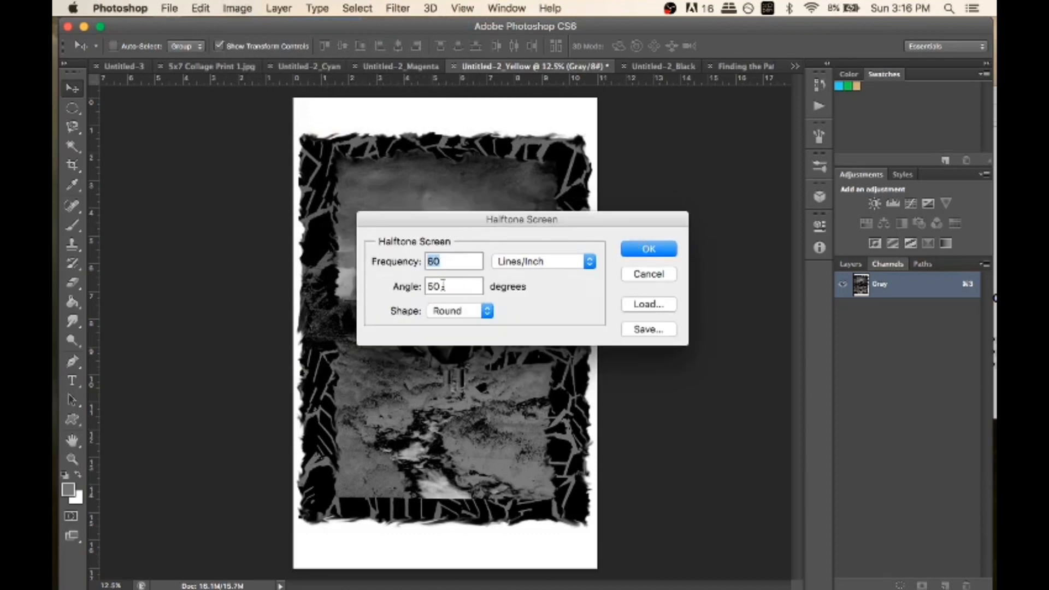
pyautogui.moveTo(448, 286); pyautogui.dragTo(422, 281)
pyautogui.write('35')
pyautogui.click(648, 249)
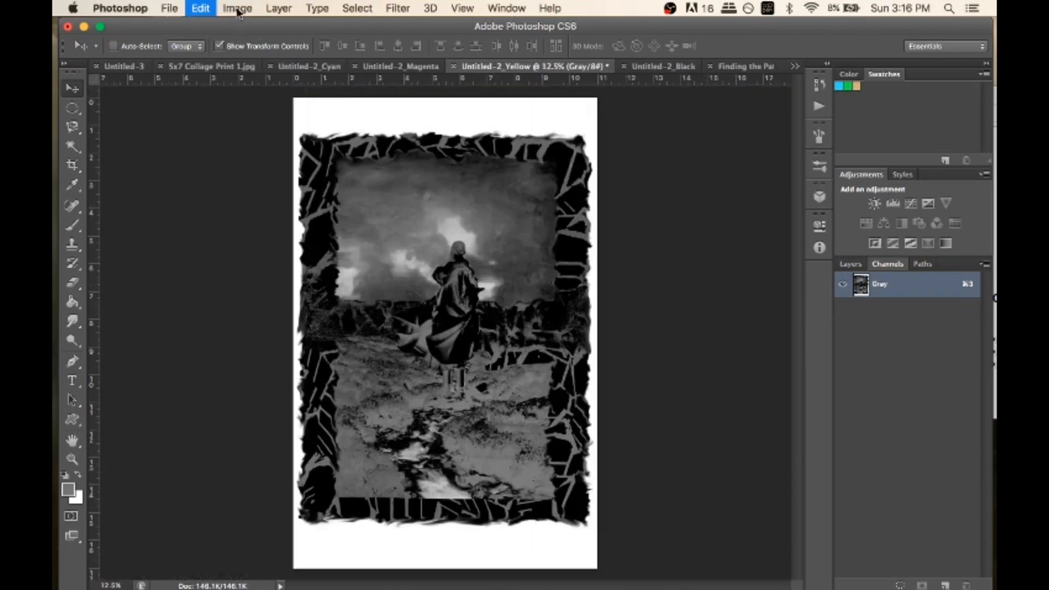
# Try the Yellow document's 80 pixels/inch halftone bitmap with round dots, 60 lines/inch at 50 degrees, and undo it
pyautogui.click(238, 10)
pyautogui.moveTo(246, 28)
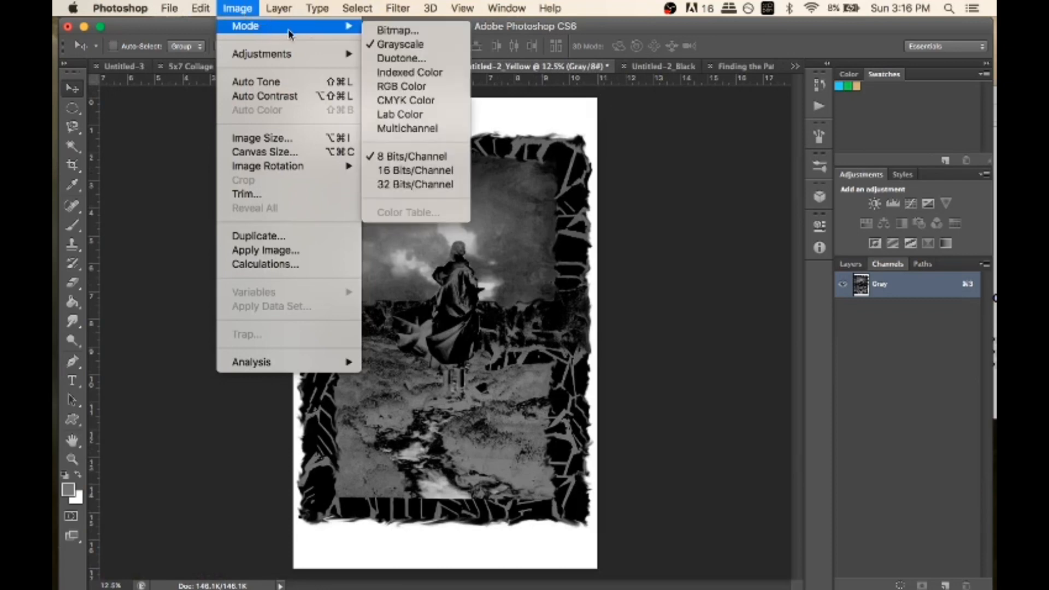
pyautogui.click(396, 29)
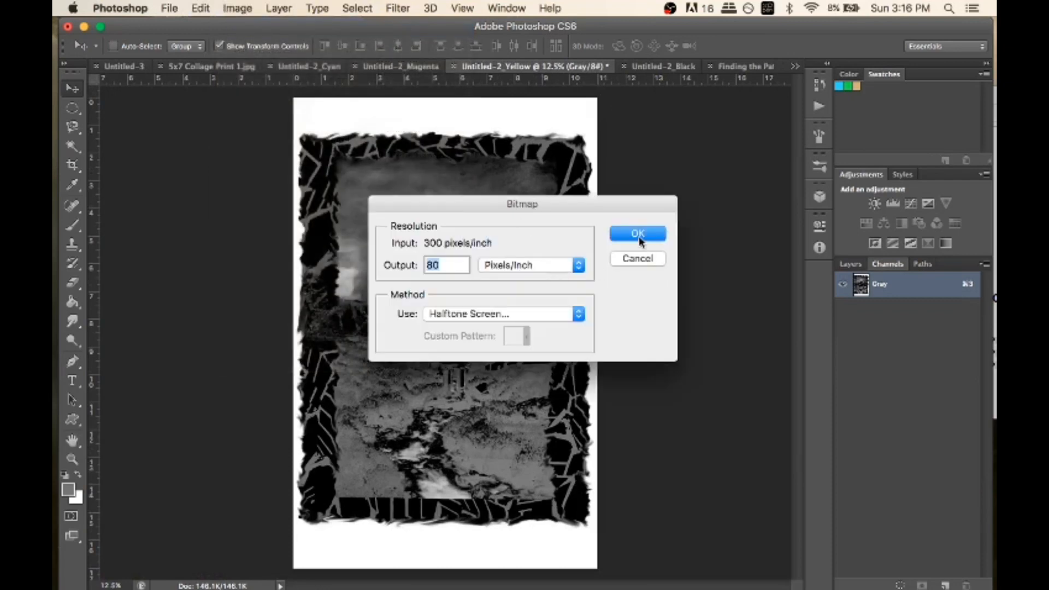
pyautogui.click(638, 233)
pyautogui.press('Tab')
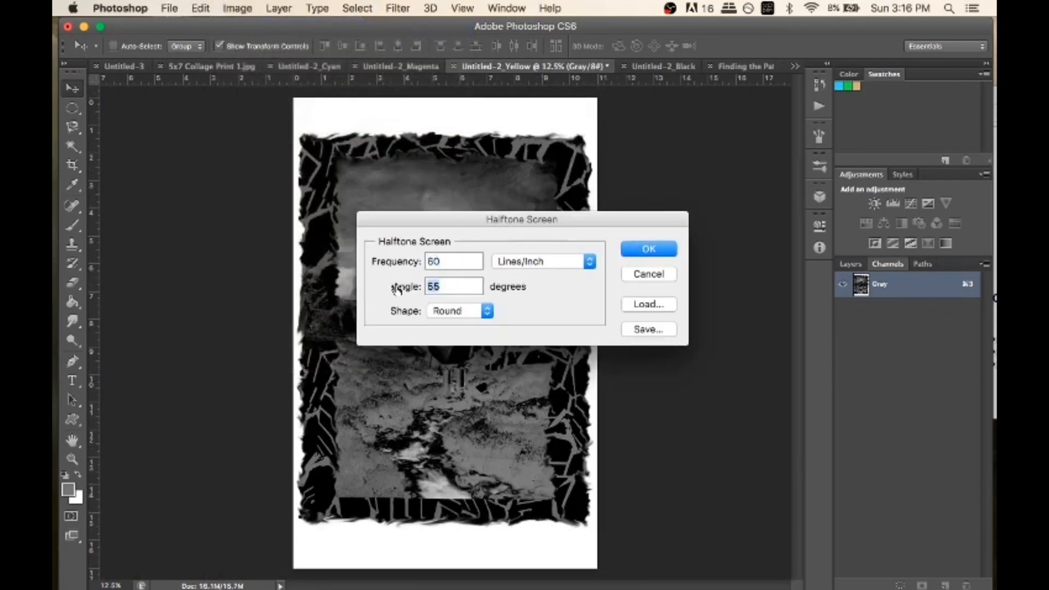
pyautogui.write('50')
pyautogui.click(635, 248)
pyautogui.press('super+z')
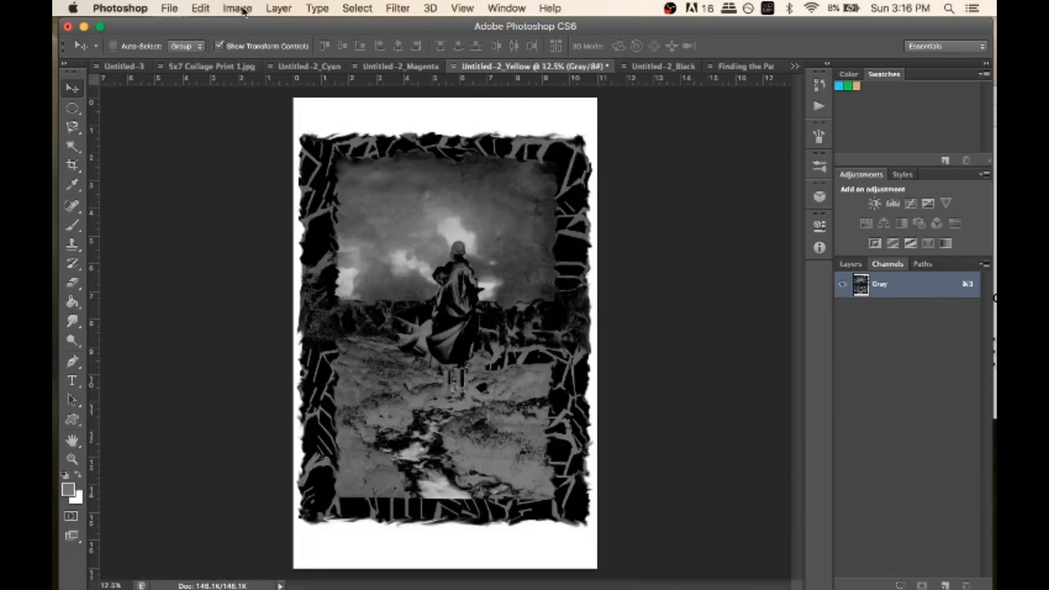
# Try the Yellow document's 80 pixels/inch halftone bitmap with round dots, 60 lines/inch at 40 degrees, and undo it
pyautogui.click(242, 9)
pyautogui.moveTo(272, 29)
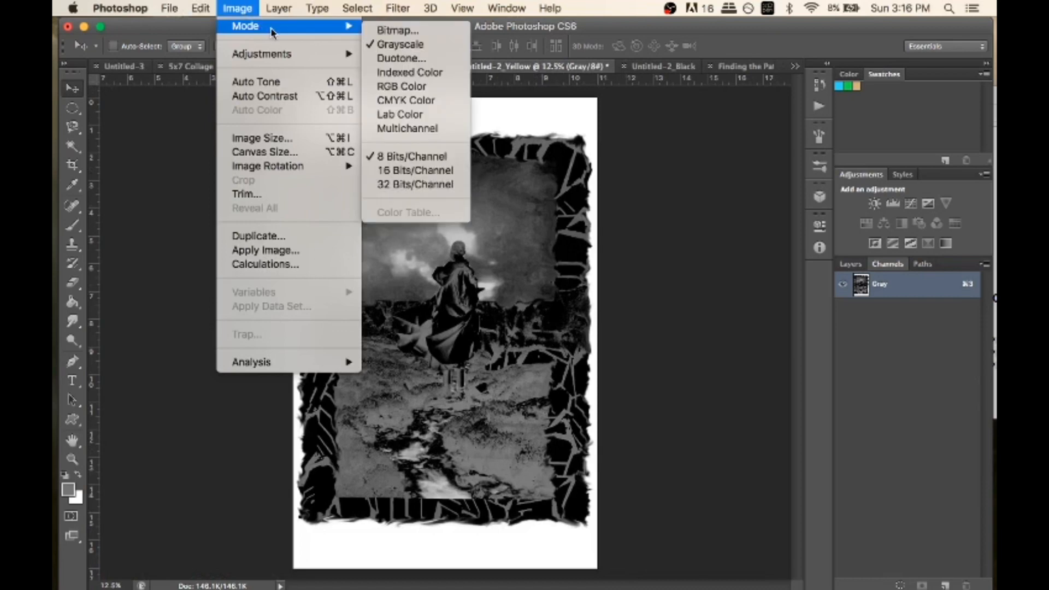
pyautogui.click(371, 30)
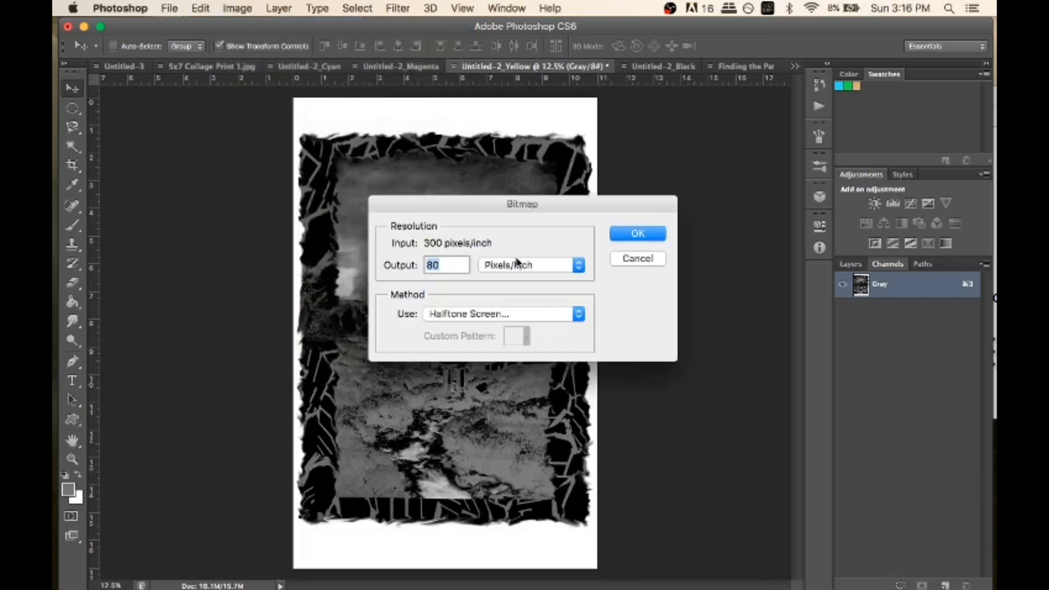
pyautogui.click(639, 229)
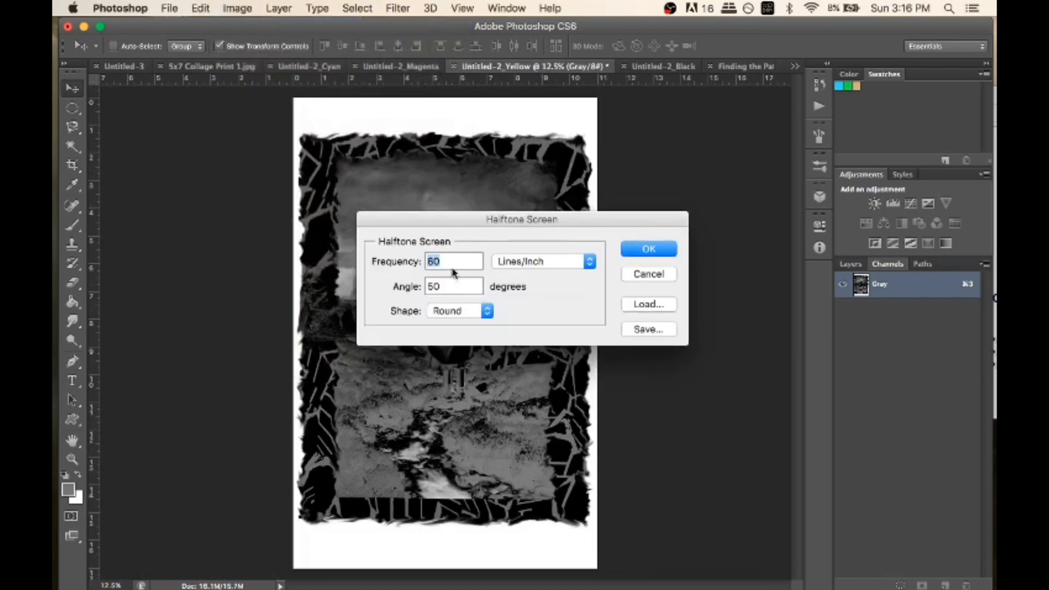
pyautogui.doubleClick(443, 285)
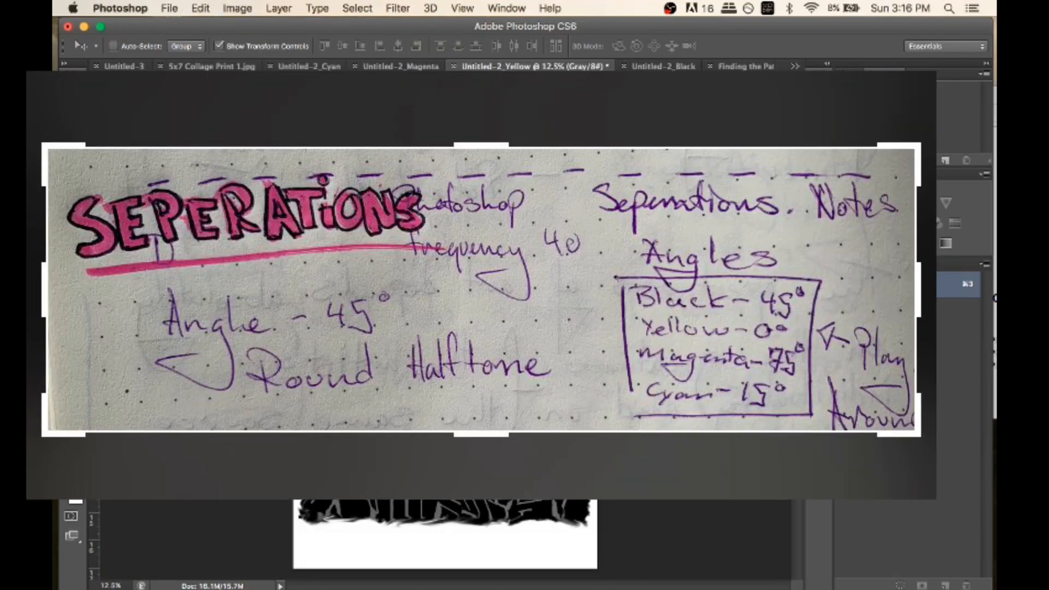
pyautogui.press('Return')
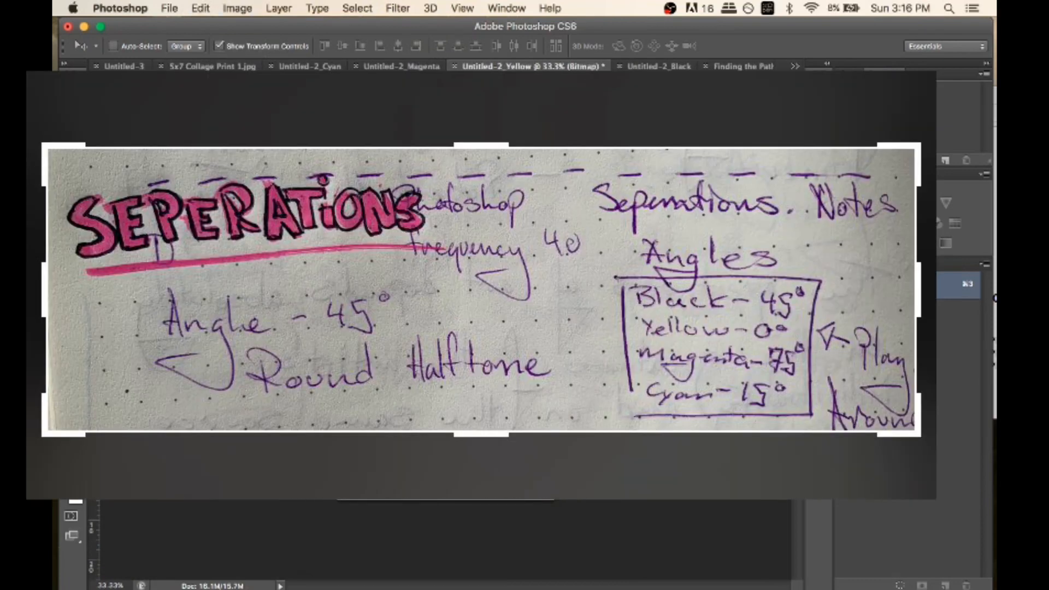
pyautogui.press('super+z')
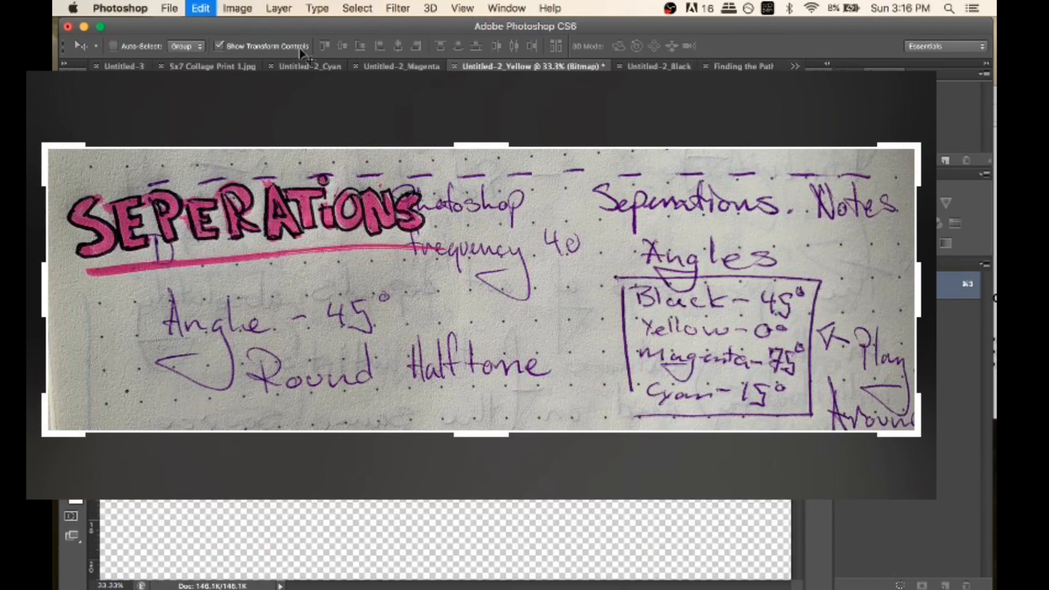
# Try the Yellow document's 80 pixels/inch halftone bitmap with round dots, 60 lines/inch at 75 degrees, inspect the dots, and undo it
pyautogui.click(238, 8)
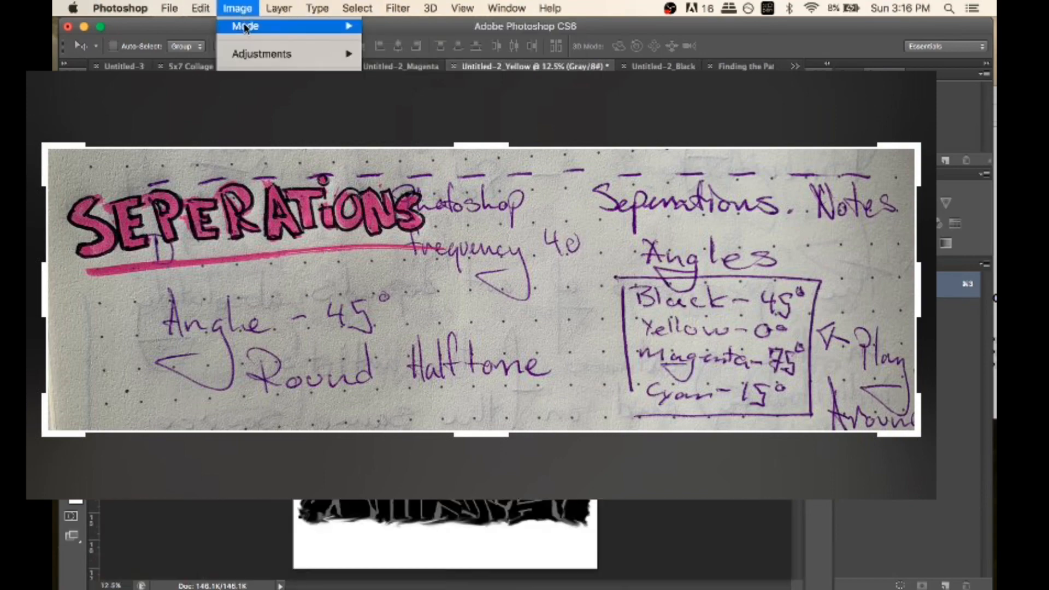
pyautogui.moveTo(290, 26)
pyautogui.click(391, 31)
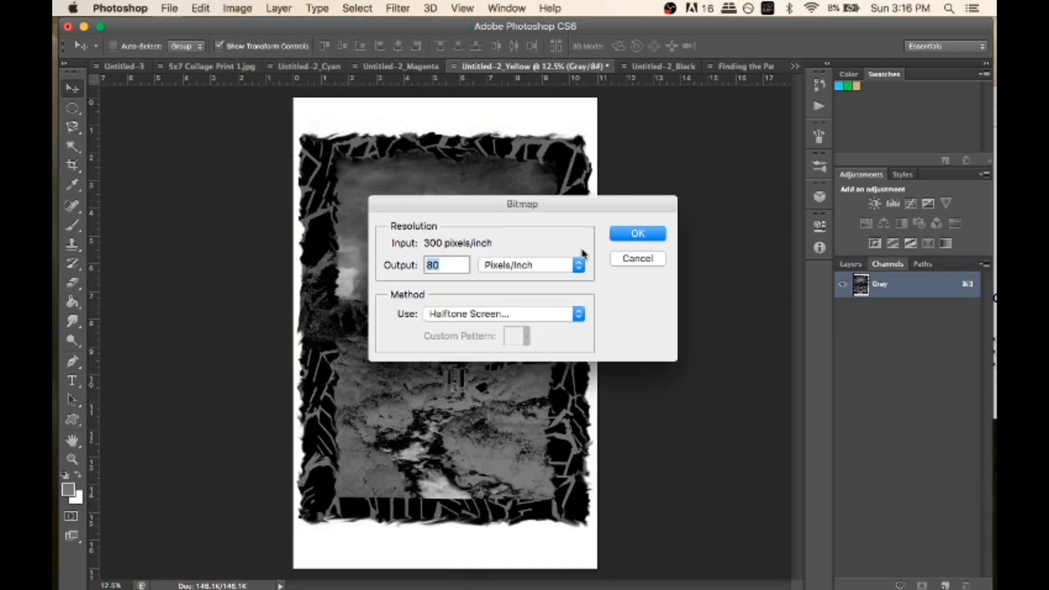
pyautogui.click(637, 233)
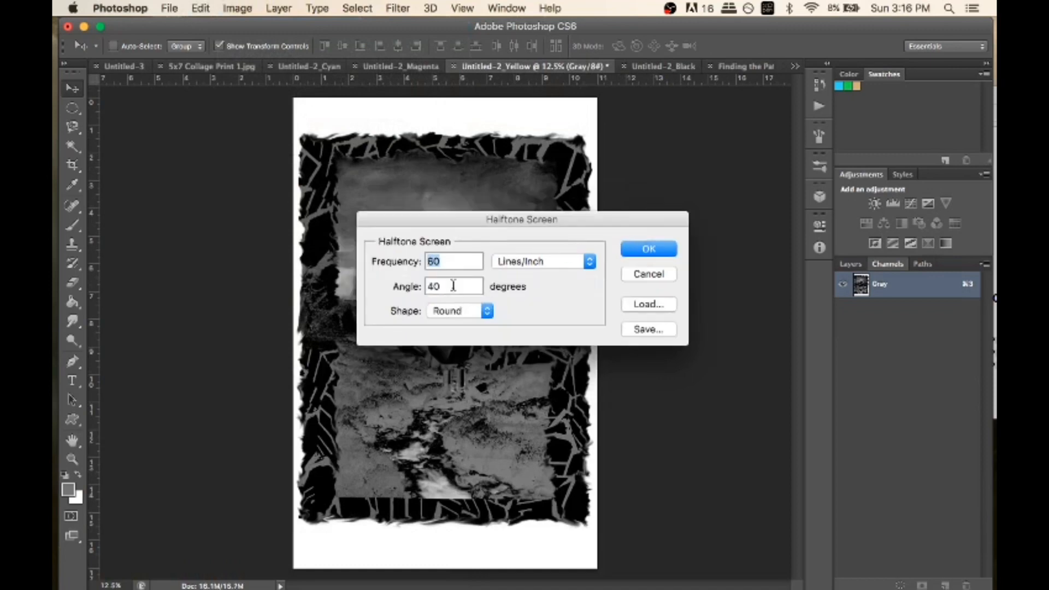
pyautogui.press('Tab')
pyautogui.write('75')
pyautogui.click(649, 249)
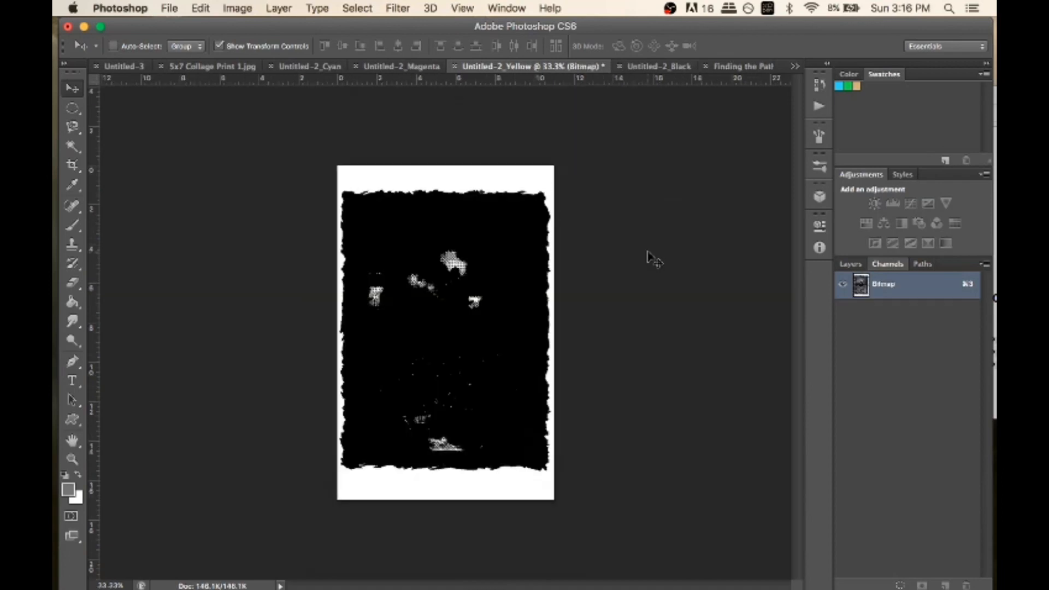
pyautogui.press('super+plus')
pyautogui.press('super+plus')
pyautogui.press('super+plus')
pyautogui.press('super+z')
# Try converting the Yellow document to a 60 pixels/inch bitmap with a round halftone screen, 50 lines/inch at 75 degrees, and undo it
pyautogui.click(237, 8)
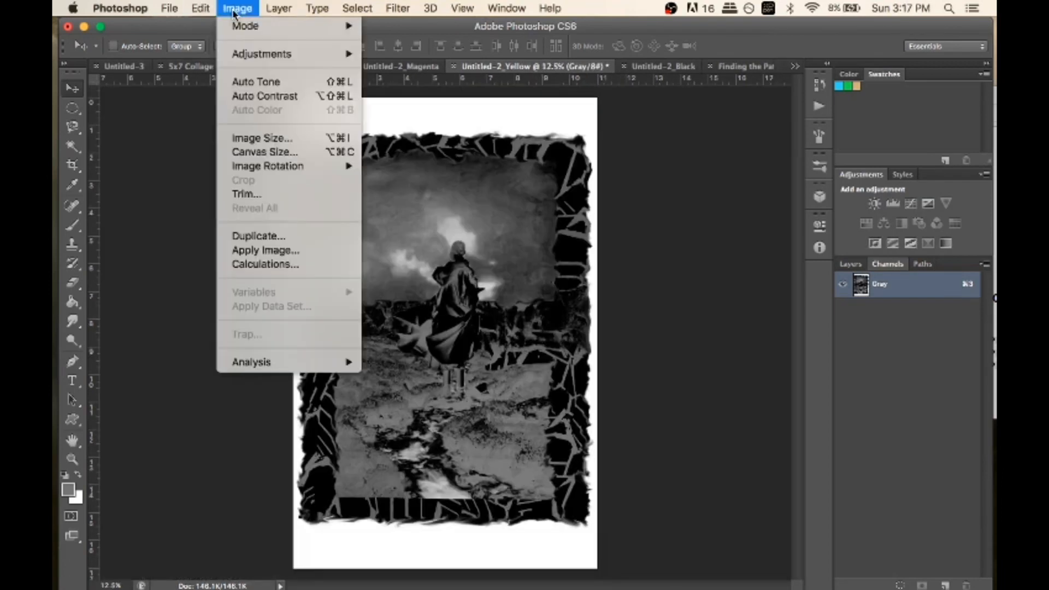
pyautogui.moveTo(276, 27)
pyautogui.click(392, 30)
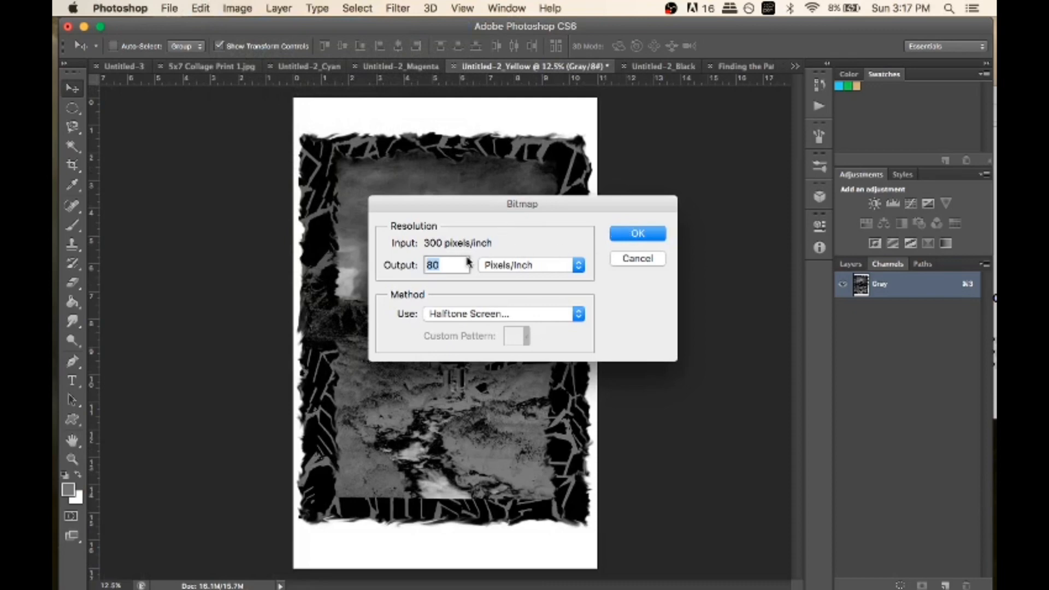
pyautogui.write('300')
pyautogui.click(626, 234)
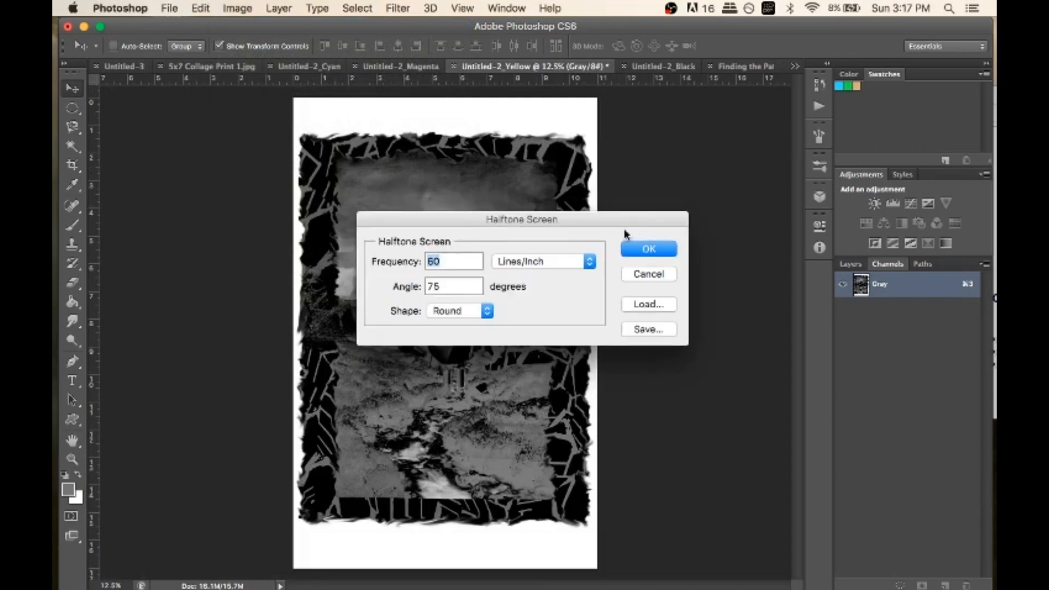
pyautogui.write('5')
pyautogui.click(648, 249)
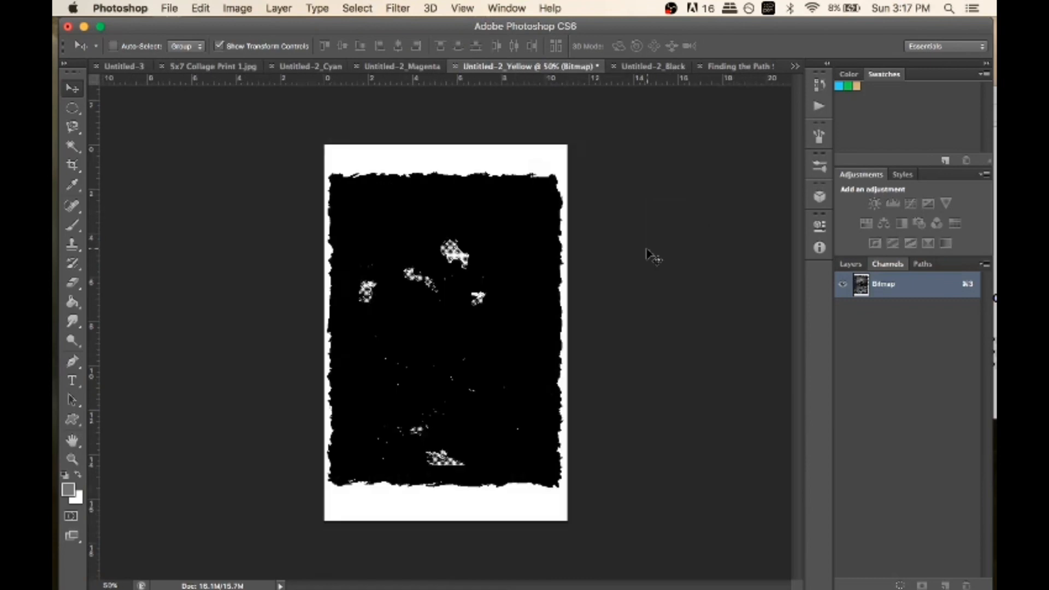
pyautogui.press('super+z')
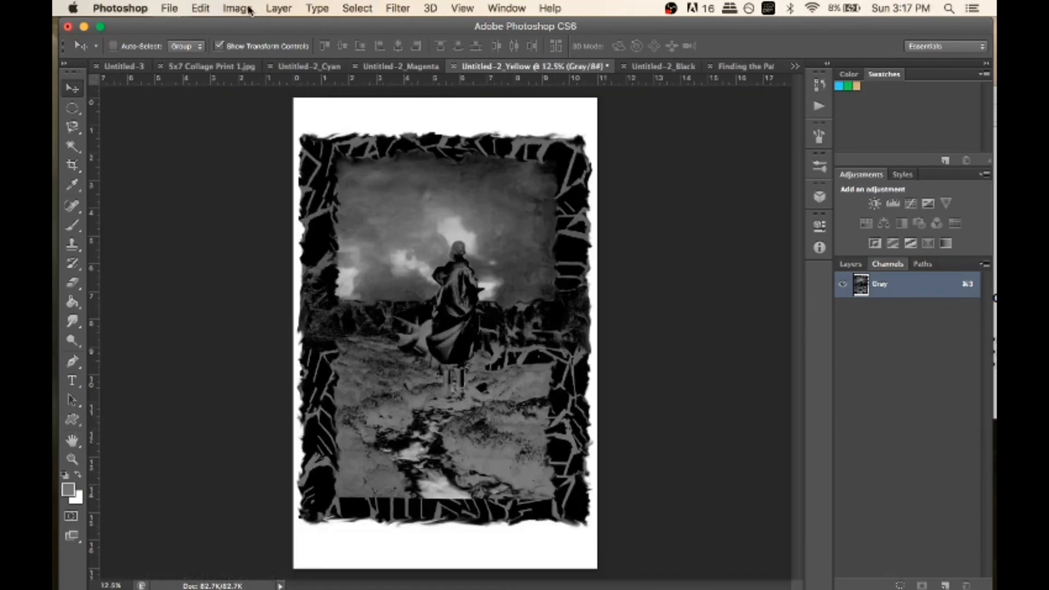
# Convert the Yellow document to a 60 pixels/inch bitmap with a round halftone screen, 50 lines/inch at 55 degrees
pyautogui.click(240, 8)
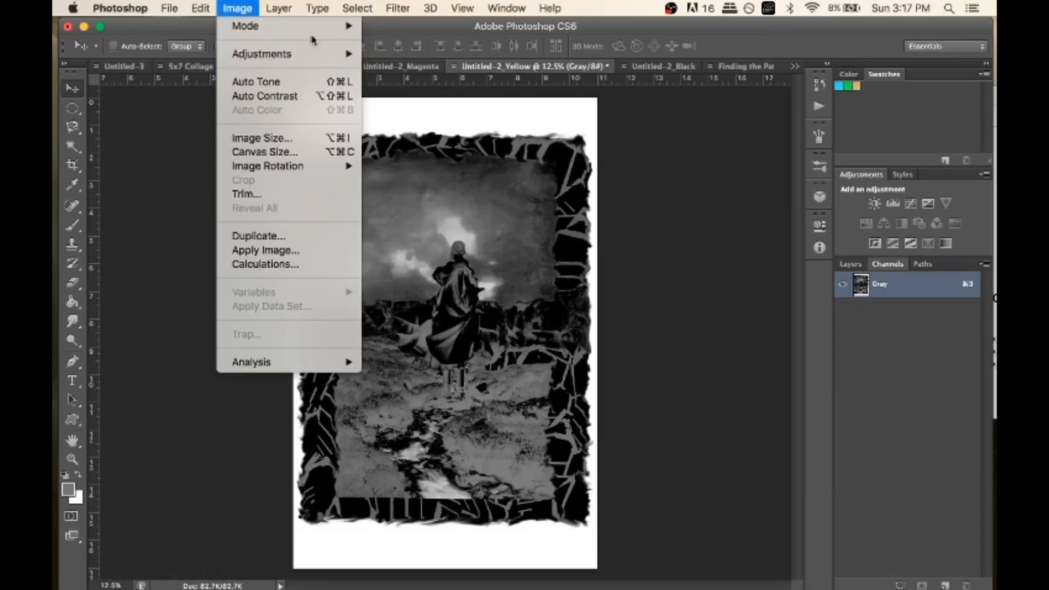
pyautogui.moveTo(358, 29)
pyautogui.click(398, 30)
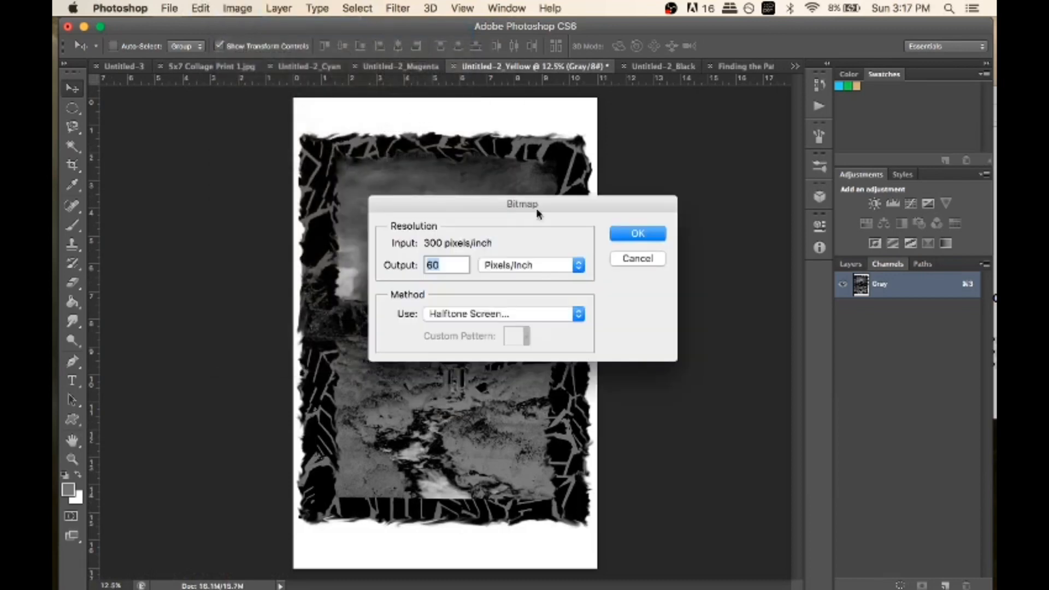
pyautogui.click(638, 235)
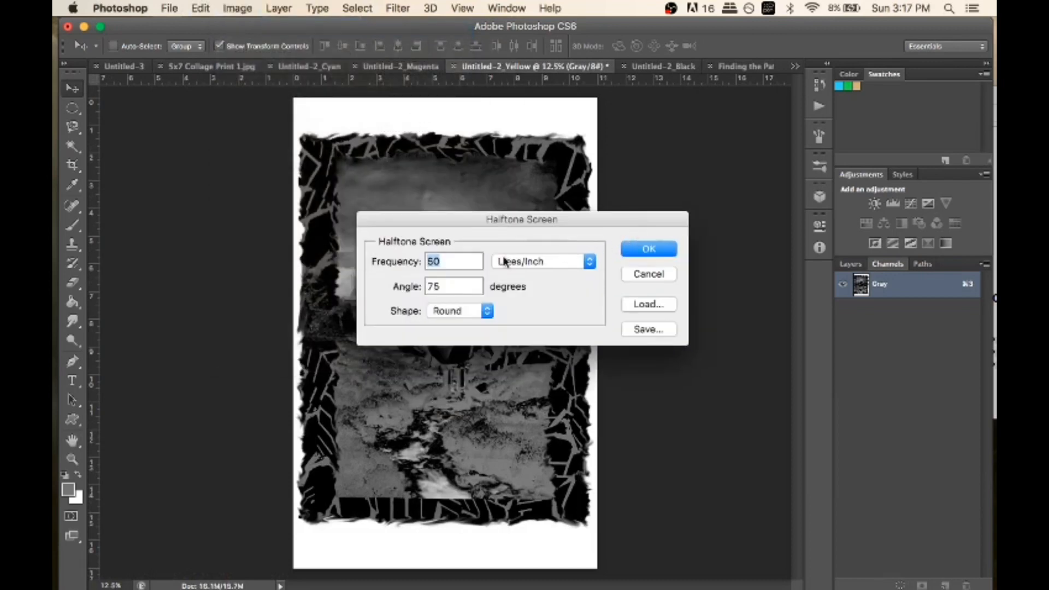
pyautogui.press('Tab')
pyautogui.write('55')
pyautogui.click(649, 249)
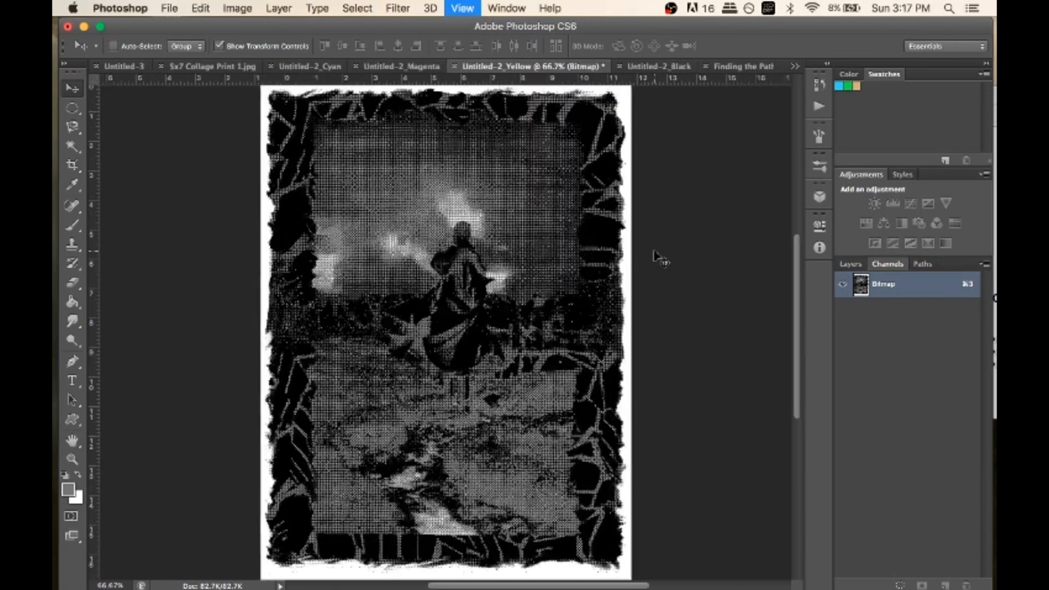
# Inspect the Yellow halftone's dots up close and copy the entire bitmap
pyautogui.press('super+plus')
pyautogui.press('super+plus')
pyautogui.press('super+plus')
pyautogui.press('super+plus')
pyautogui.press('super+minus')
pyautogui.press('super+minus')
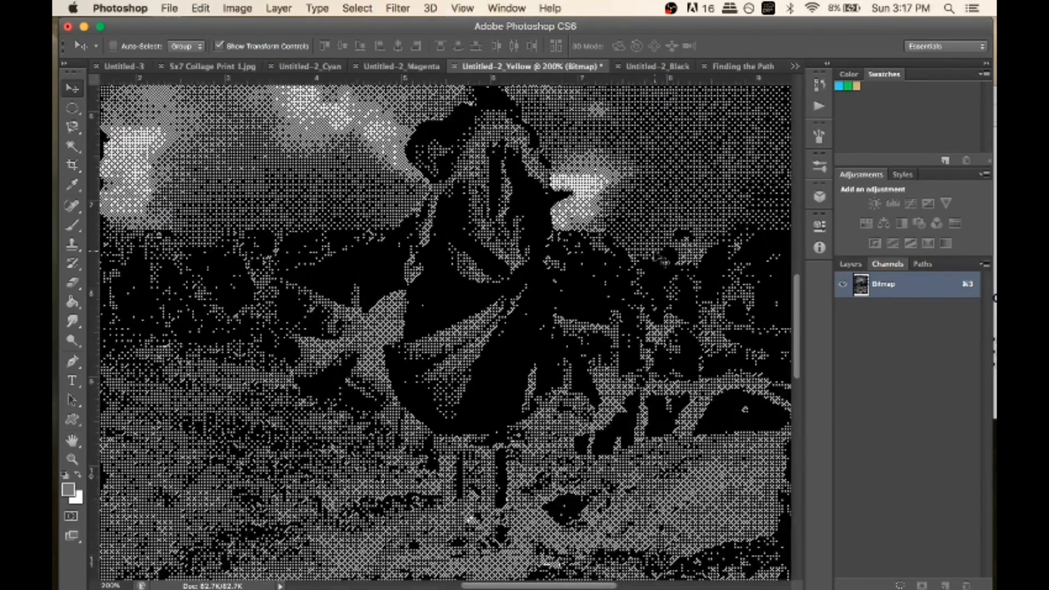
pyautogui.press('super+minus')
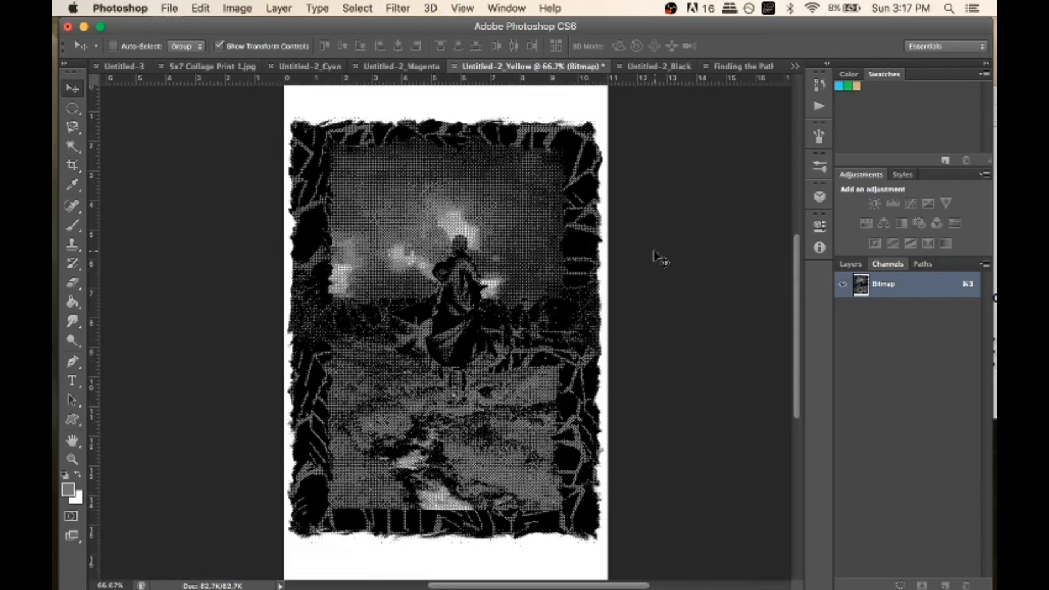
pyautogui.press('super+a')
pyautogui.press('super+c')
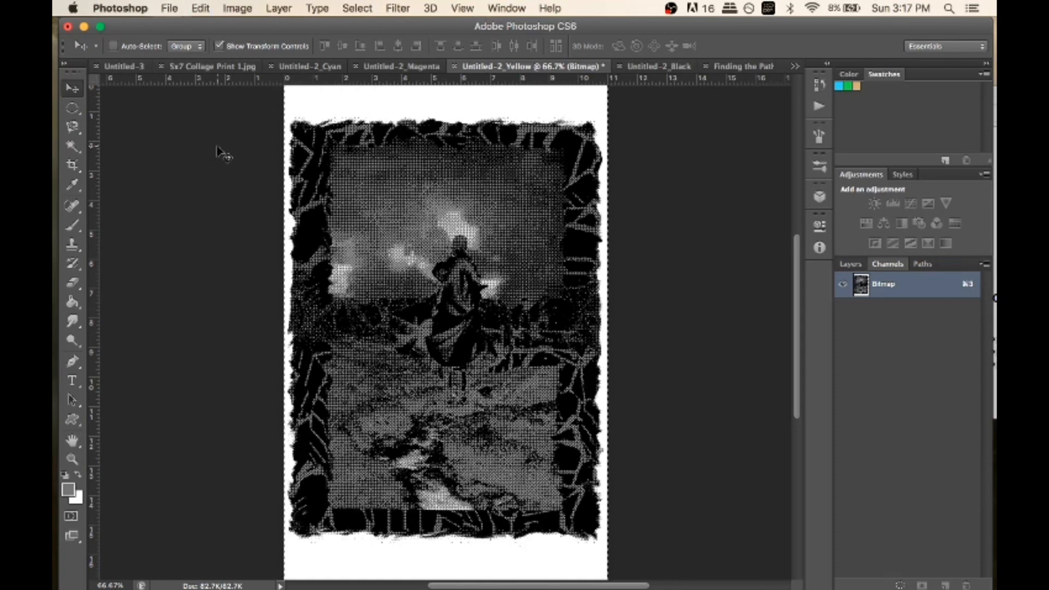
# Paste the halftone into the Yellow channel of the Finding the Path separations document and scale it to about 472% to fill the page
pyautogui.click(734, 73)
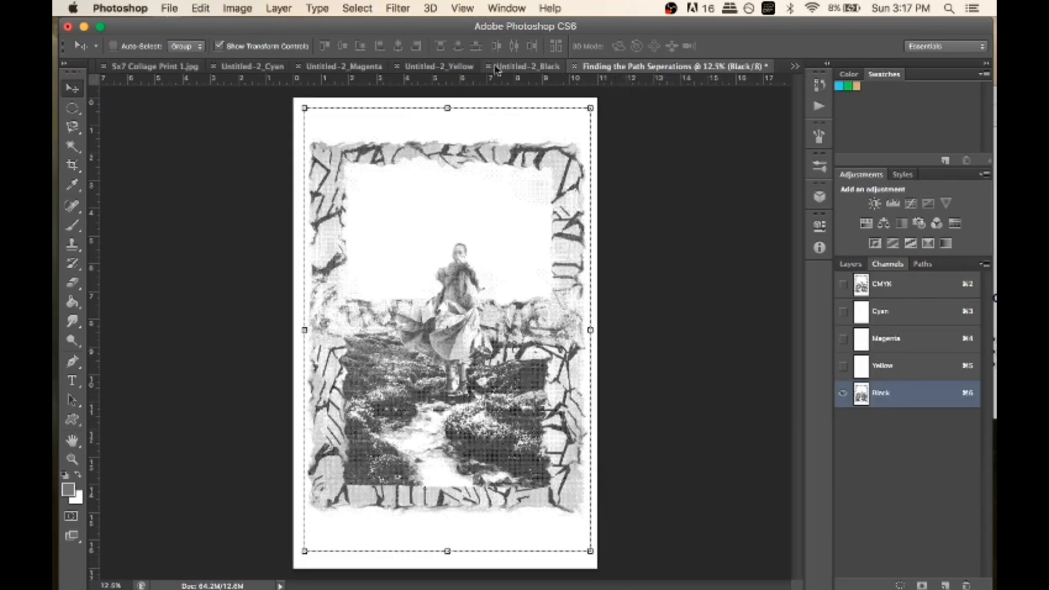
pyautogui.click(863, 370)
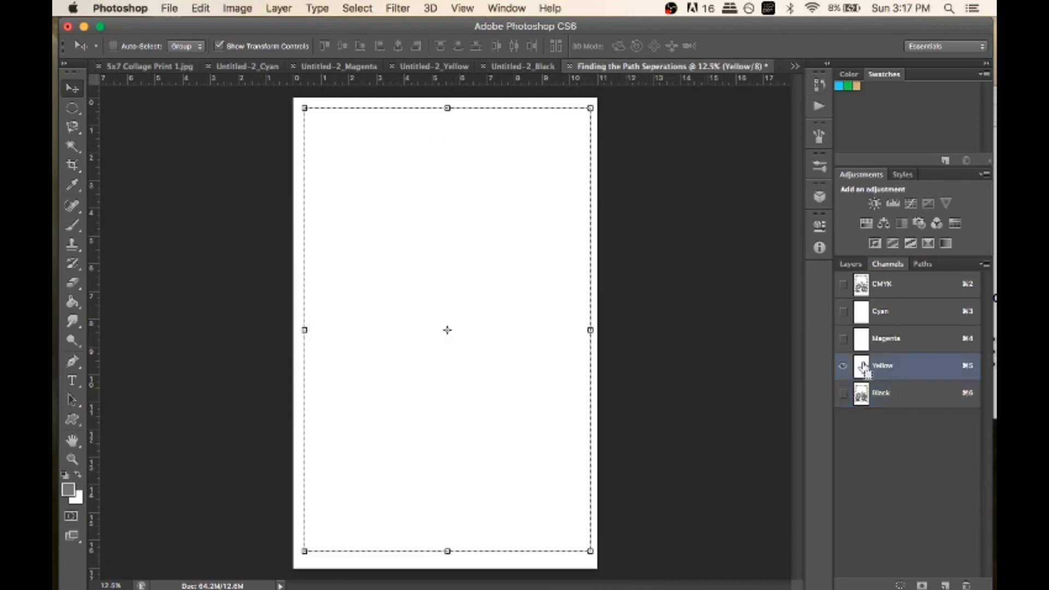
pyautogui.press('super+v')
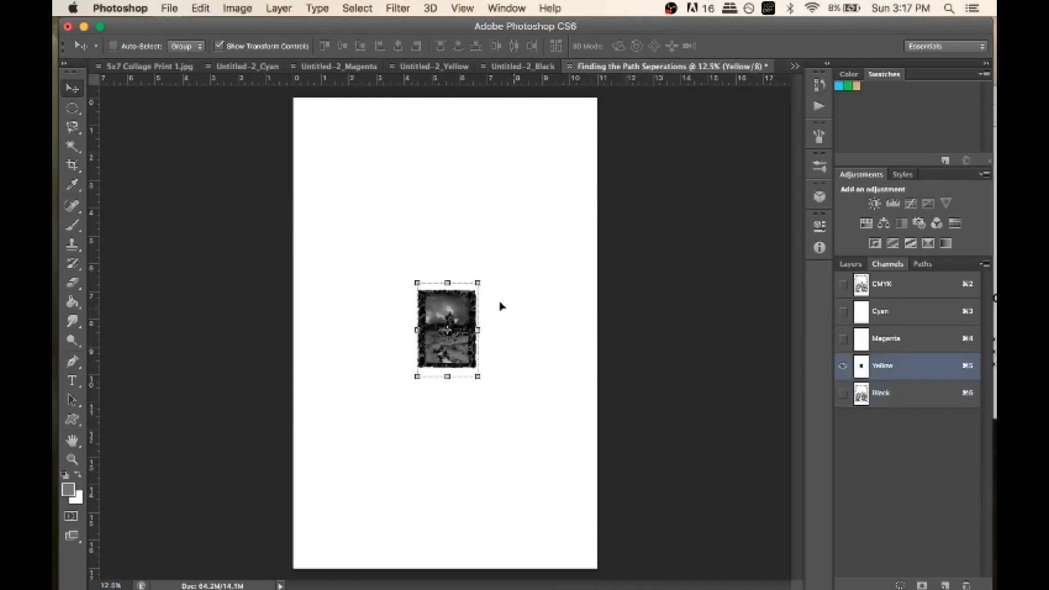
pyautogui.moveTo(480, 281); pyautogui.dragTo(593, 110)
pyautogui.moveTo(419, 378); pyautogui.dragTo(308, 558)
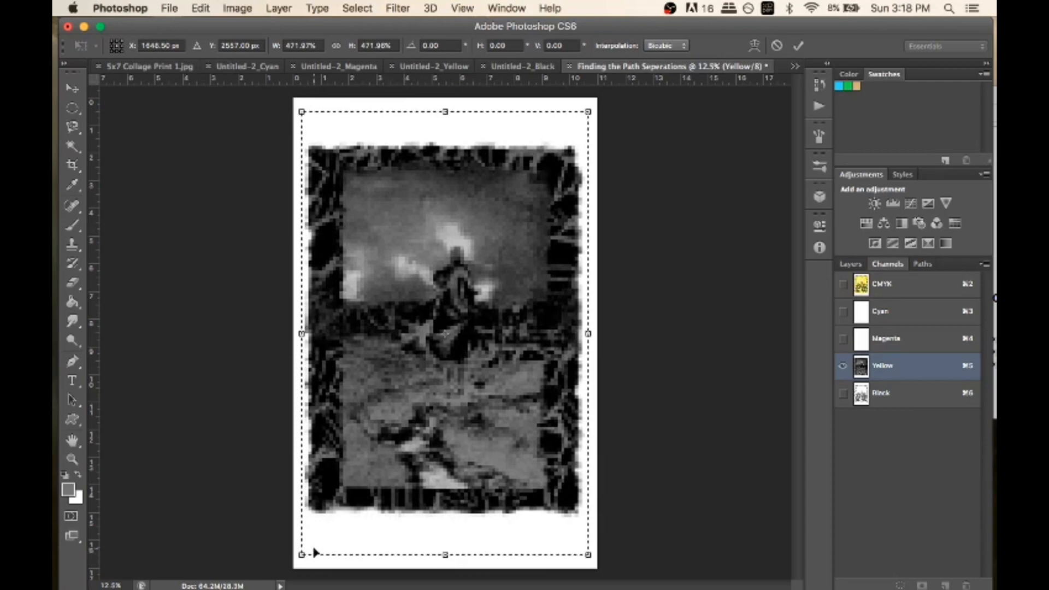
pyautogui.click(798, 48)
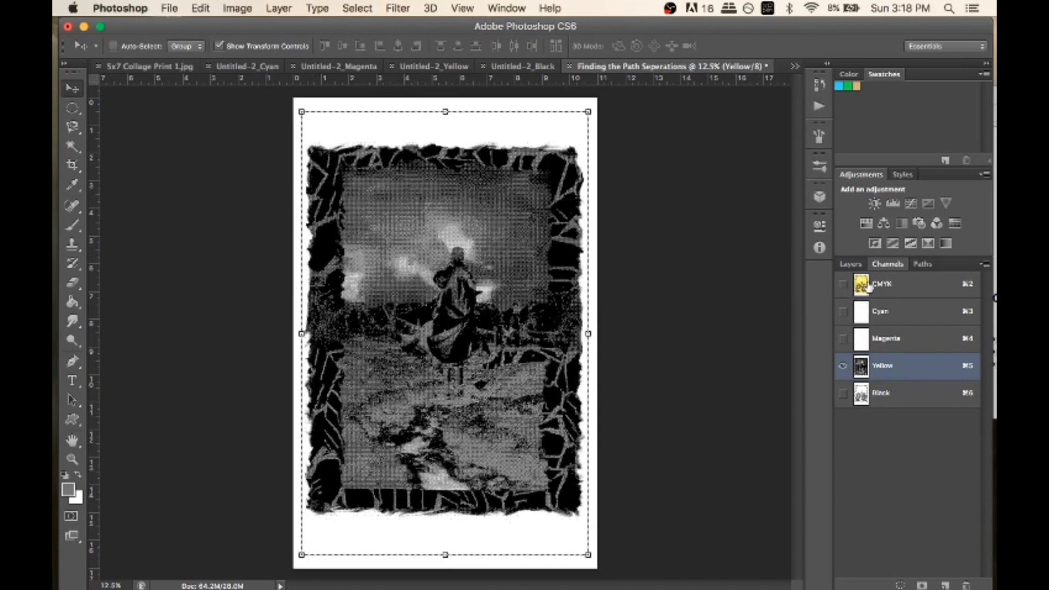
# Toggle the Black channel's visibility to compare it with the Yellow halftone, leaving both channels shown
pyautogui.click(843, 394)
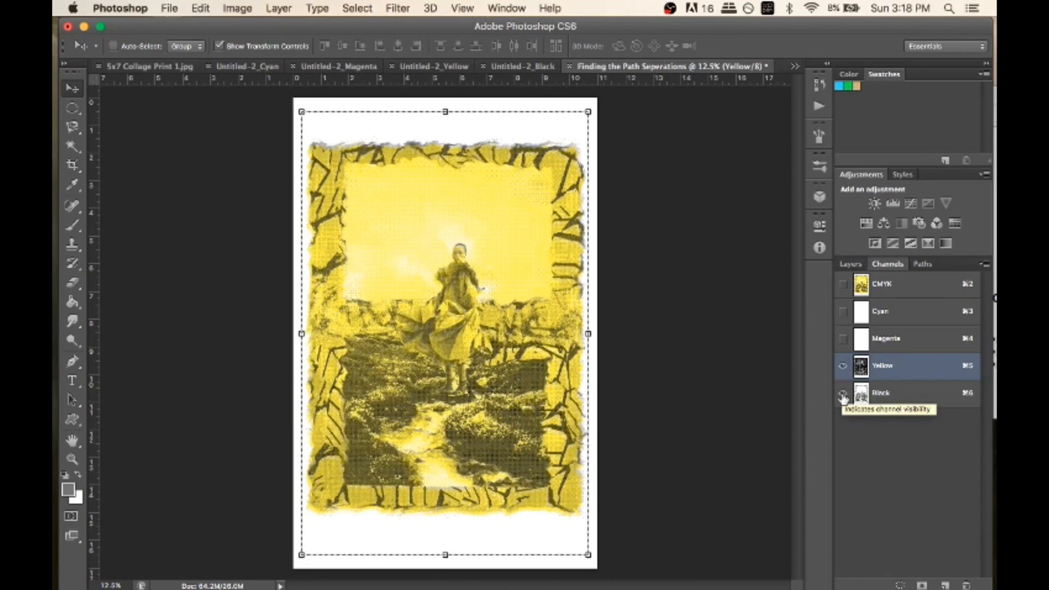
pyautogui.click(843, 393)
pyautogui.click(843, 393)
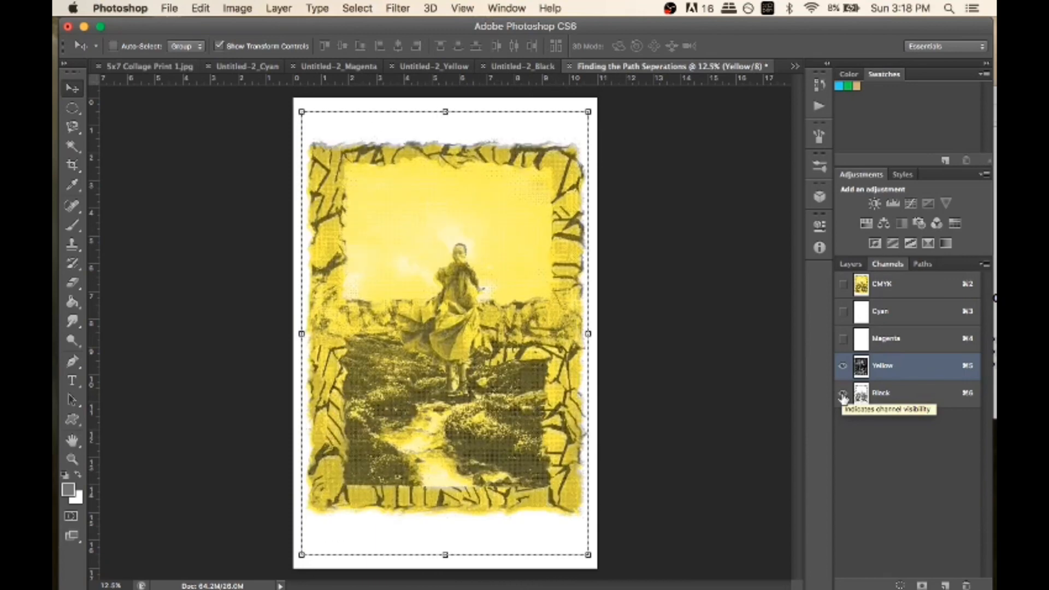
# Convert the Magenta document to a 60 pixels/inch bitmap with a round halftone screen, 60 lines/inch at 55 degrees
pyautogui.click(350, 66)
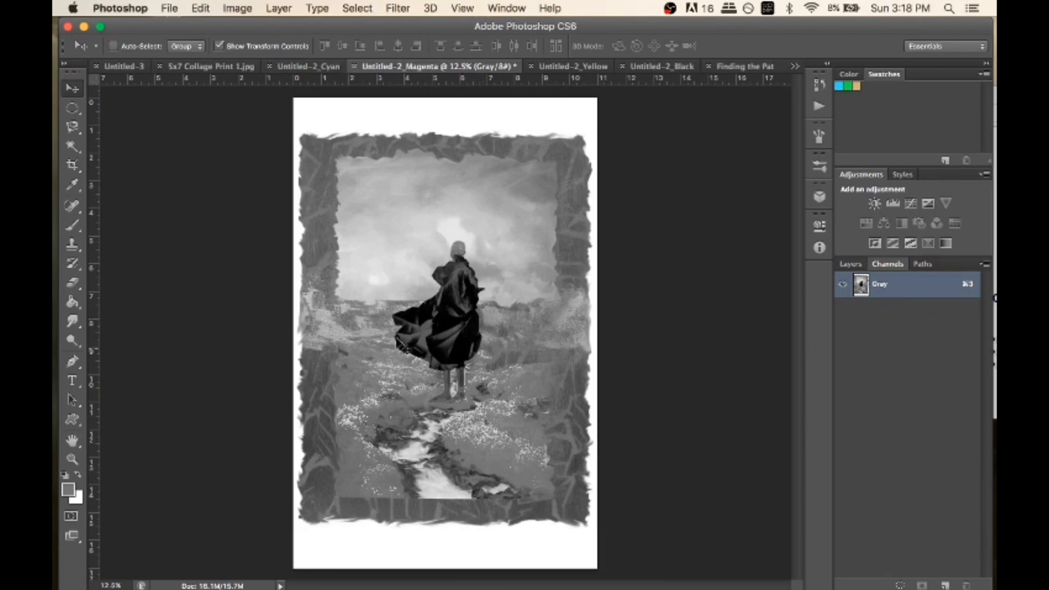
pyautogui.click(232, 7)
pyautogui.moveTo(256, 35)
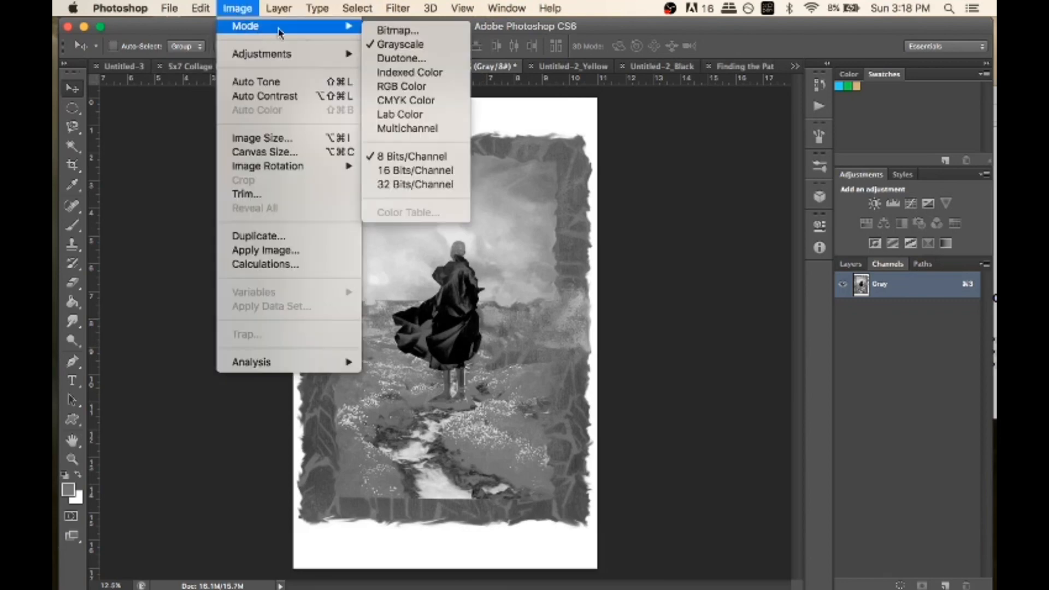
pyautogui.click(405, 31)
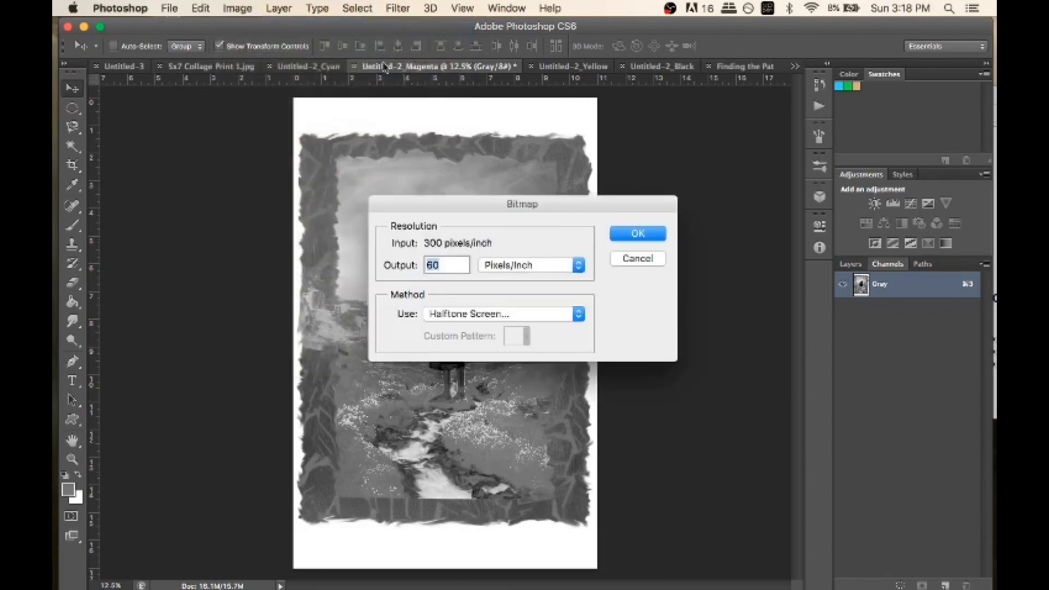
pyautogui.click(651, 230)
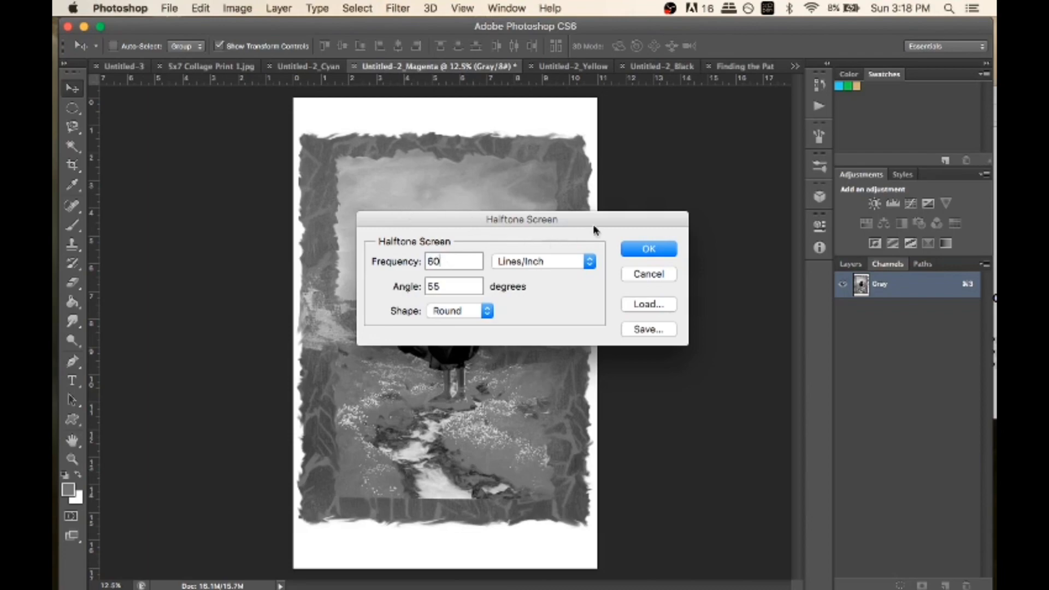
pyautogui.click(641, 251)
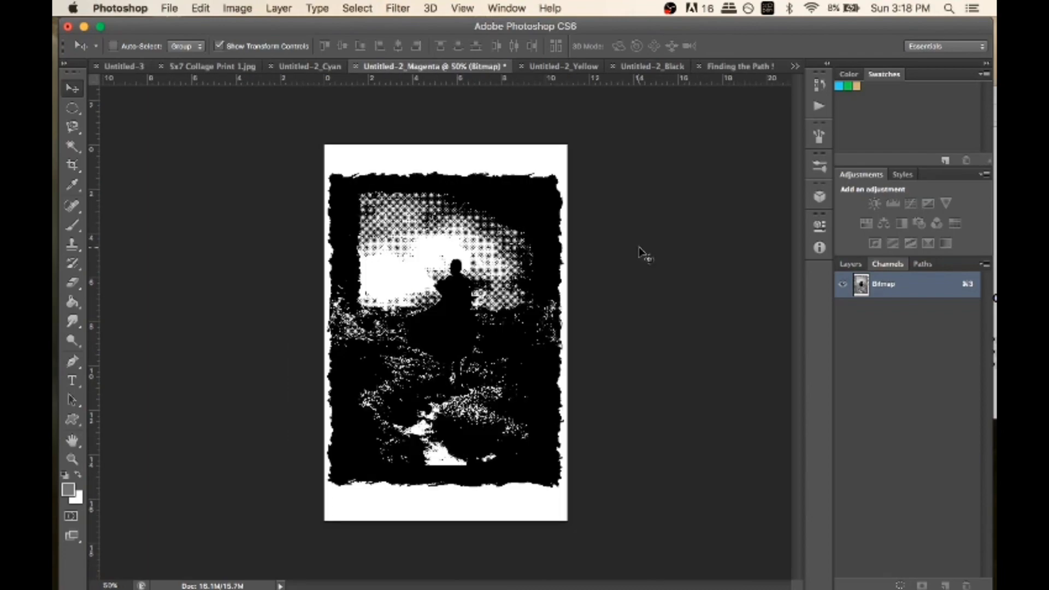
# Check the Magenta halftone's dots and copy the entire bitmap
pyautogui.press('super+equal')
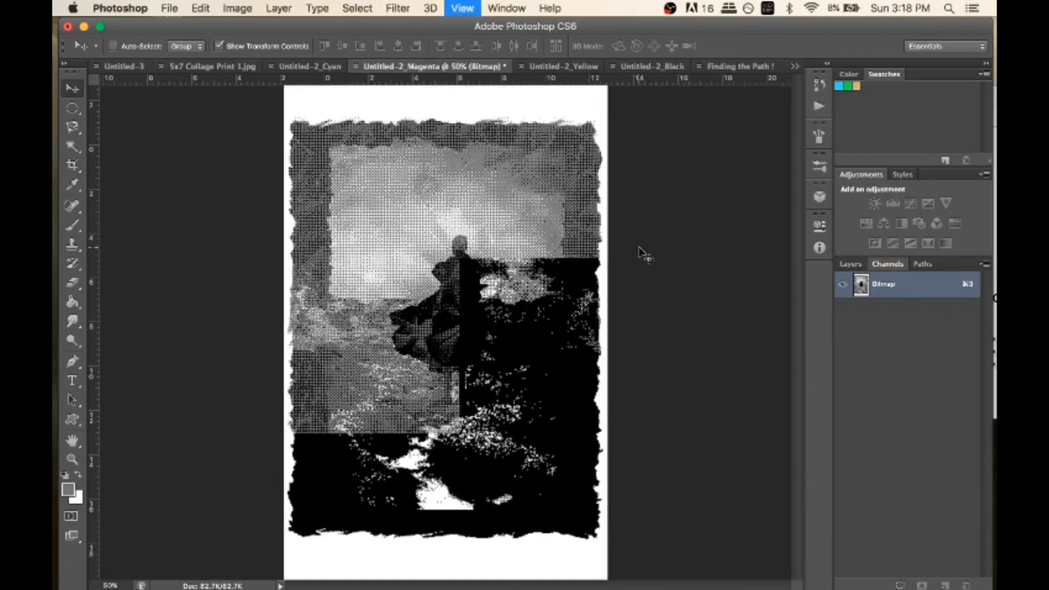
pyautogui.press('super+equal')
pyautogui.press('super+minus')
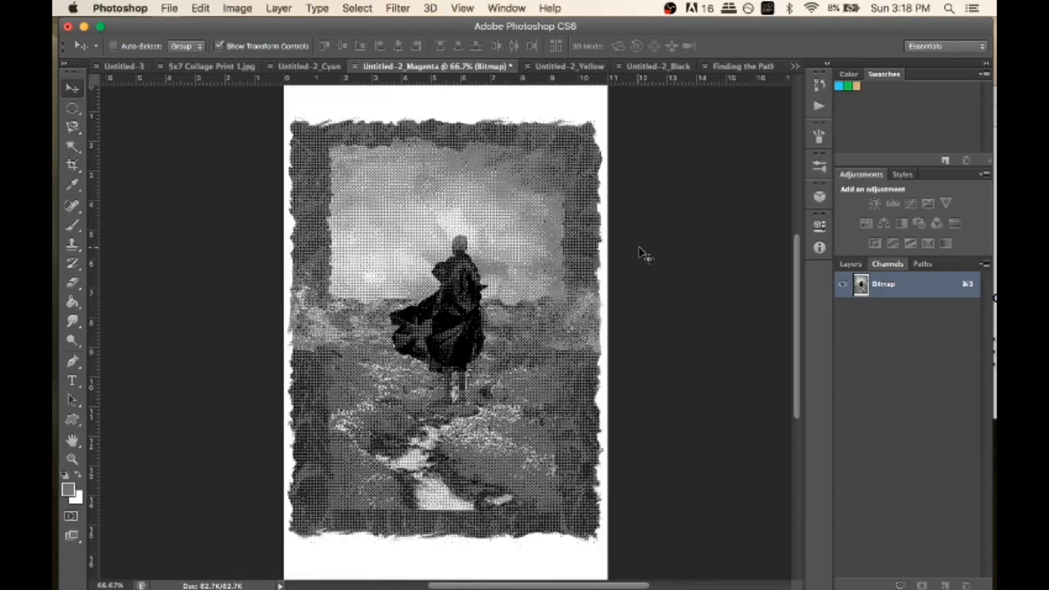
pyautogui.press('super+minus')
pyautogui.press('super+equal')
pyautogui.press('super+a')
# Paste the halftone into the separations document's Magenta channel and scale it to about 472% to fill the page
pyautogui.click(744, 71)
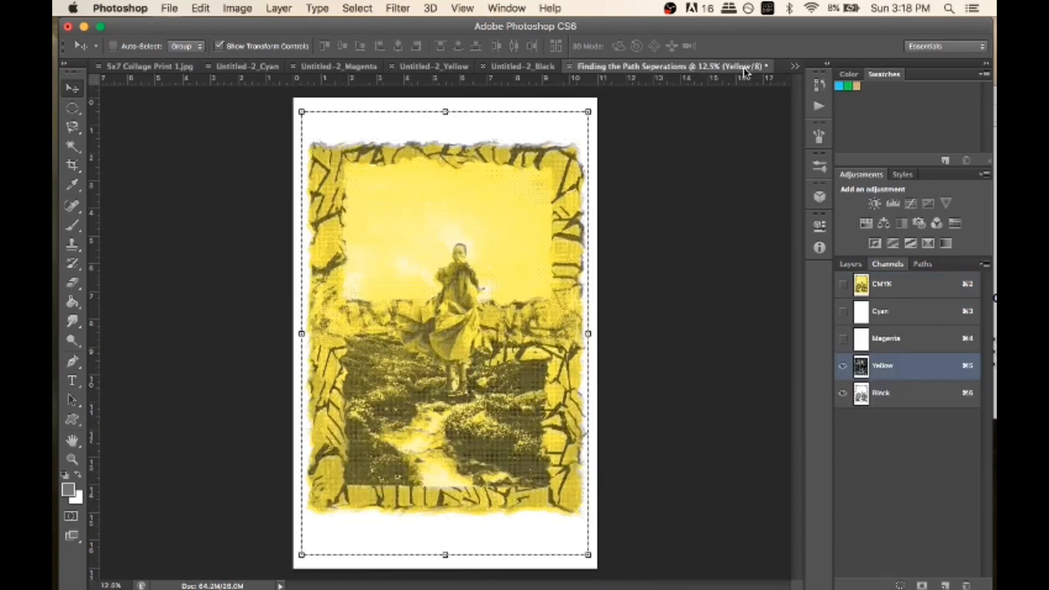
pyautogui.click(907, 337)
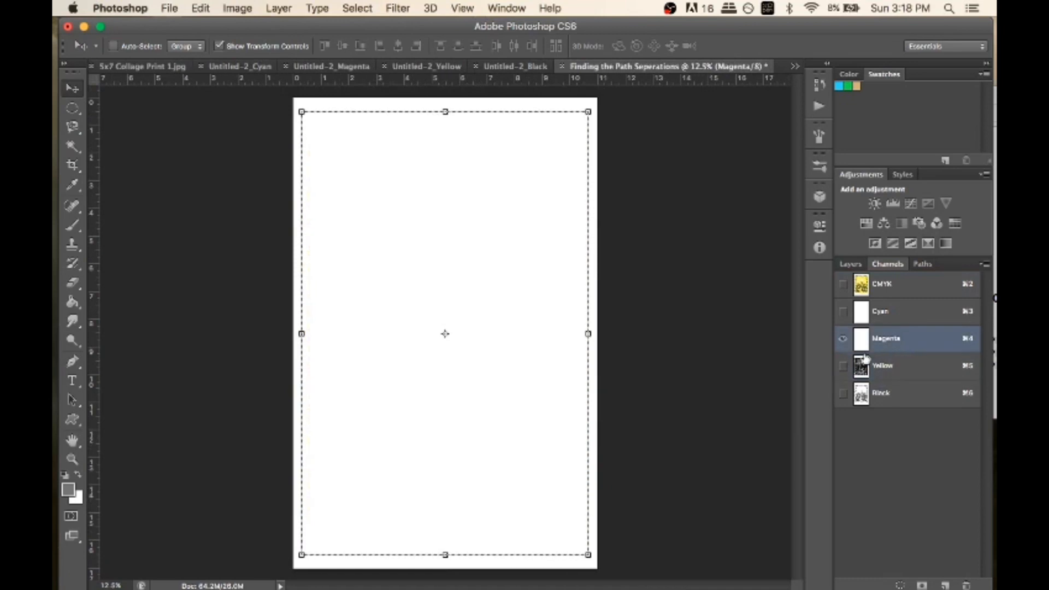
pyautogui.press('super+v')
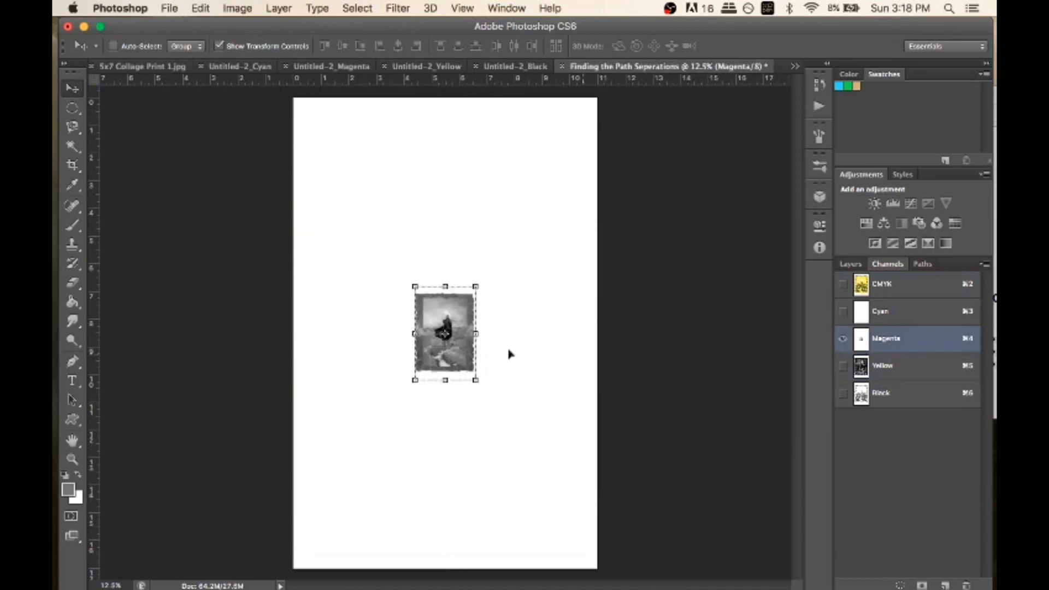
pyautogui.moveTo(476, 285); pyautogui.dragTo(596, 104)
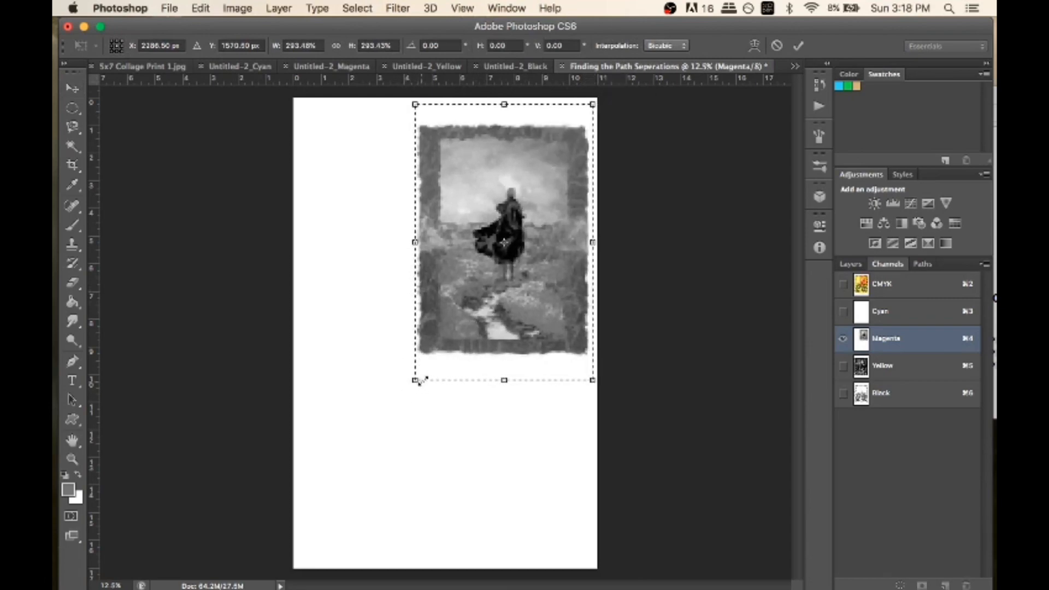
pyautogui.moveTo(411, 384); pyautogui.dragTo(300, 549)
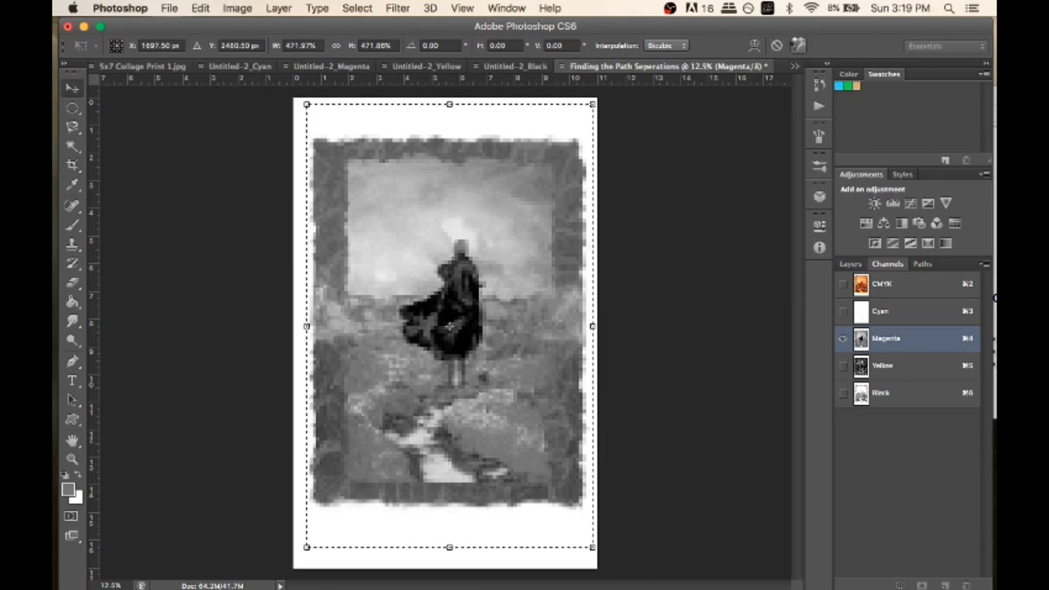
pyautogui.click(798, 46)
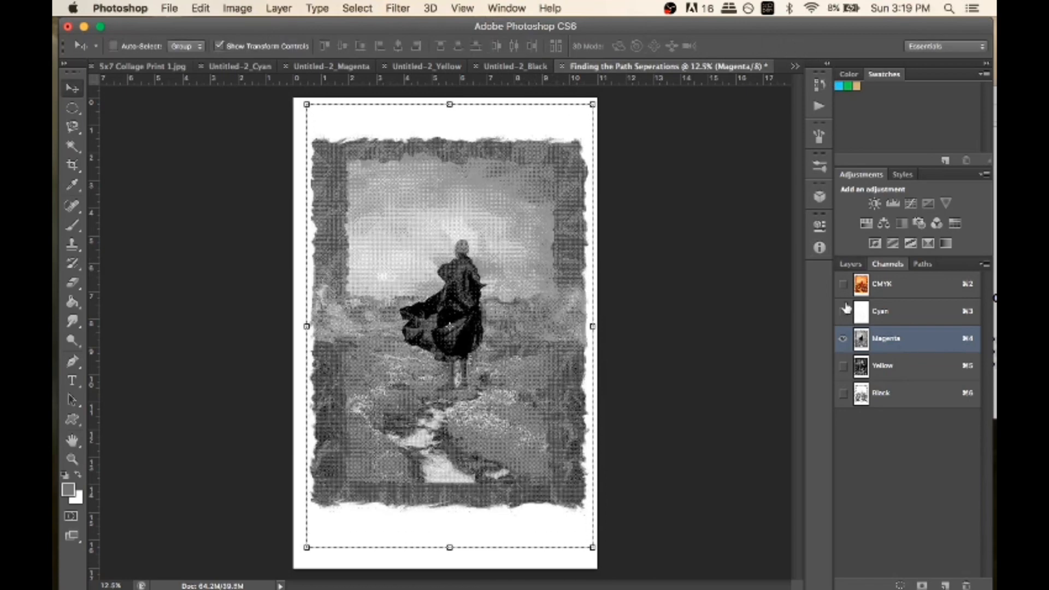
# Show all the channels together and shift the Magenta halftone slightly to line up with the Yellow and Black images
pyautogui.click(842, 286)
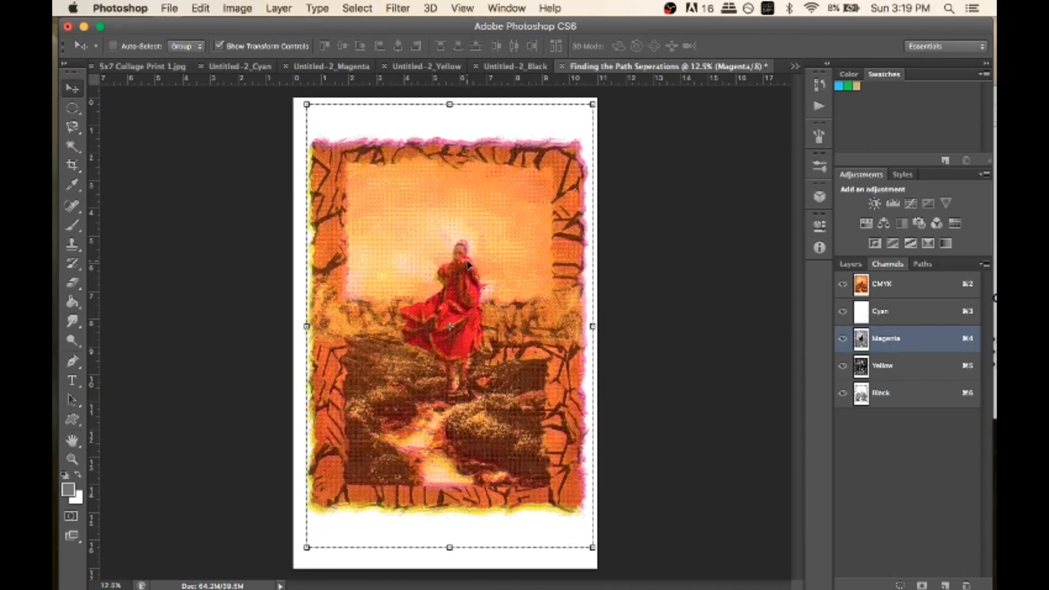
pyautogui.moveTo(483, 240); pyautogui.dragTo(481, 246)
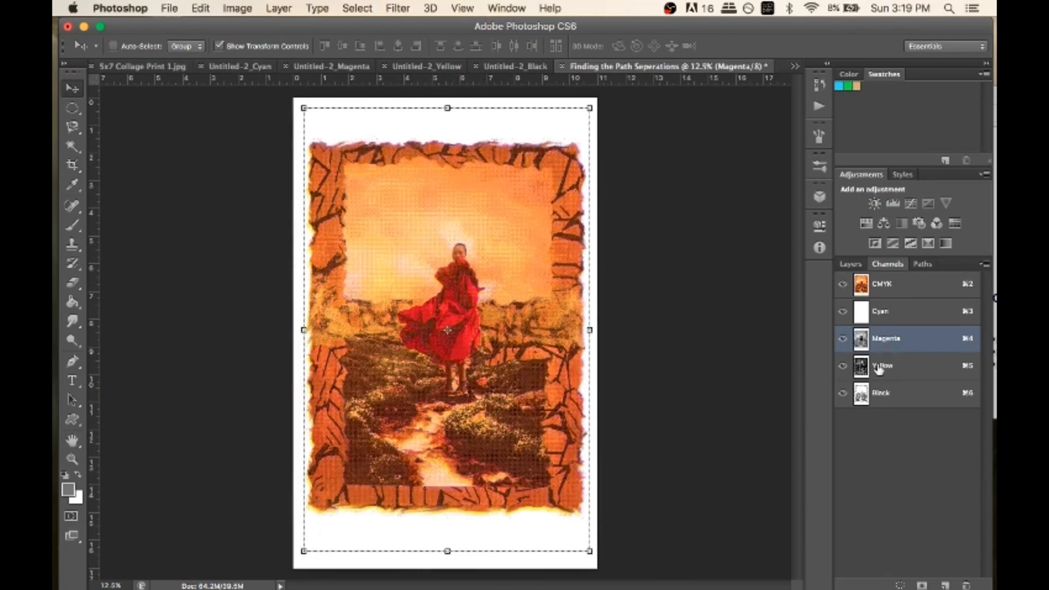
# Shift the Yellow halftone slightly to register with the Black image, hiding Magenta for the move and toggling it to check the alignment
pyautogui.click(841, 340)
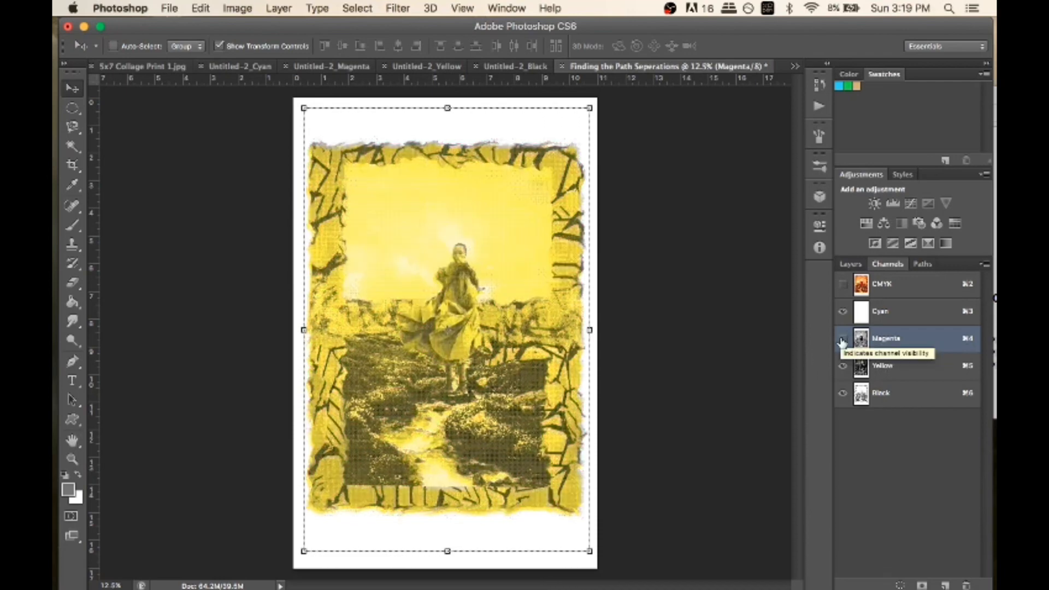
pyautogui.click(904, 368)
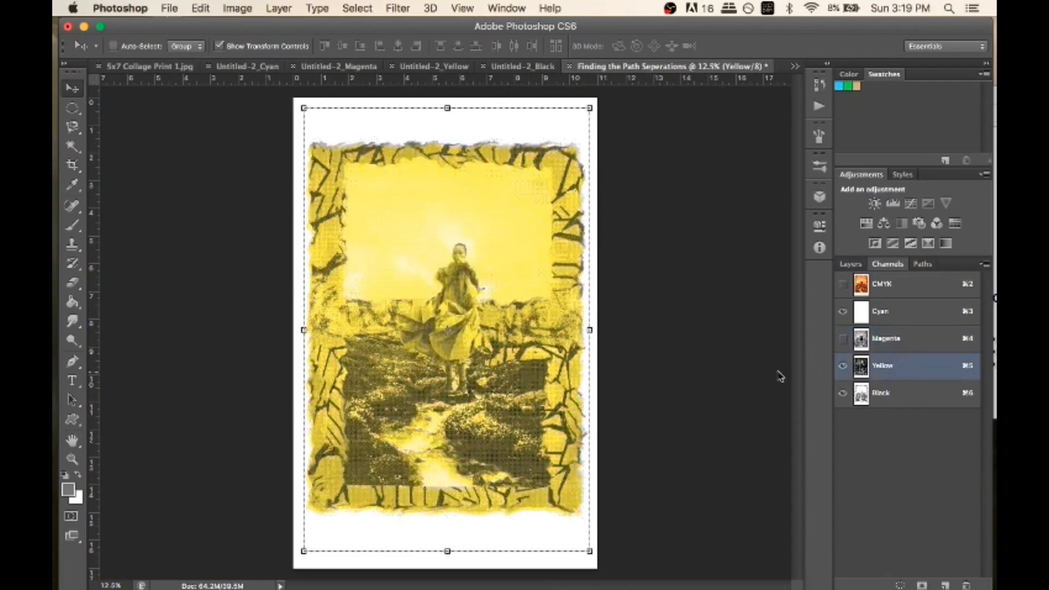
pyautogui.moveTo(508, 314); pyautogui.dragTo(497, 317)
pyautogui.click(843, 338)
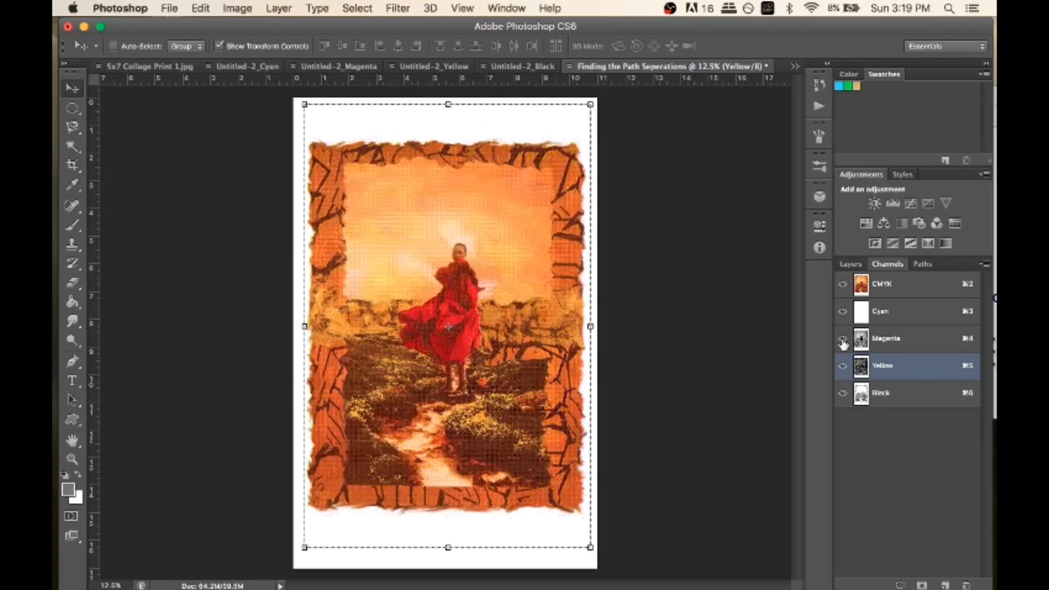
pyautogui.click(842, 339)
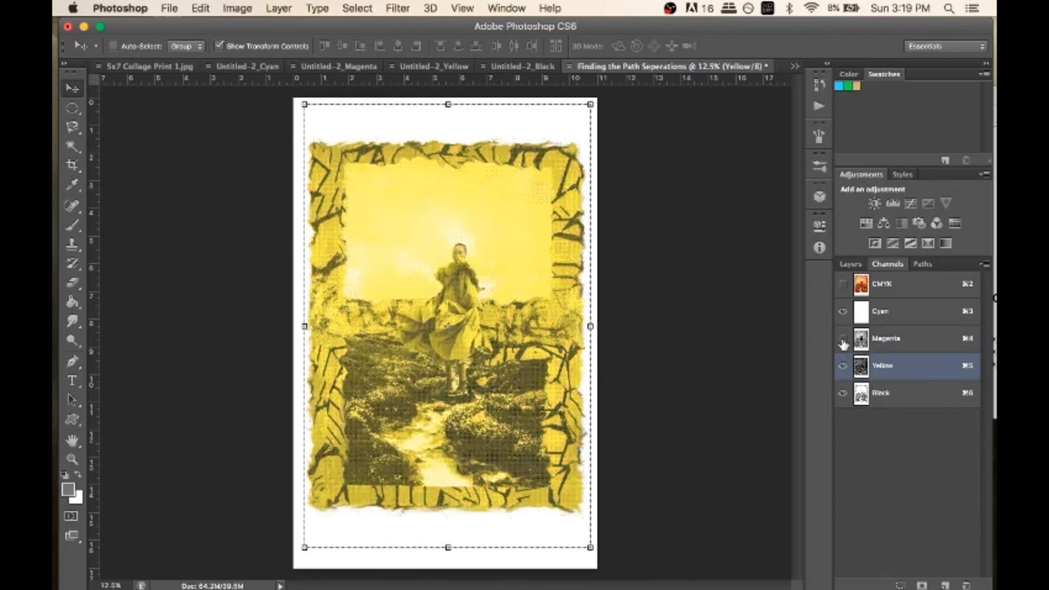
# Try converting the Untitled-2_Cyan document to a bitmap with a round 60 lines/inch halftone screen at 55 degrees, and undo the conversion
pyautogui.click(249, 66)
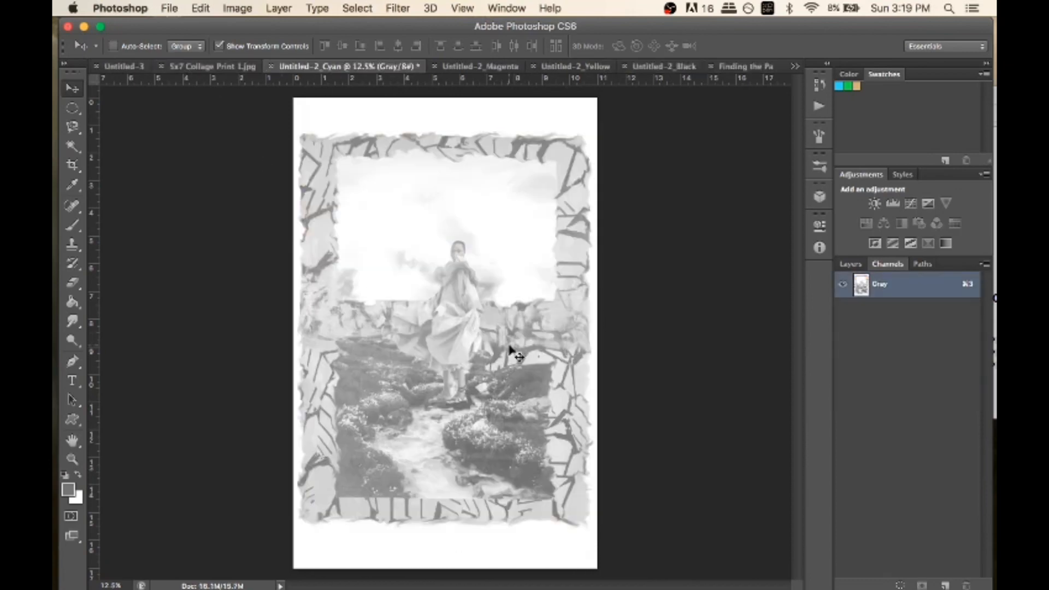
pyautogui.click(199, 8)
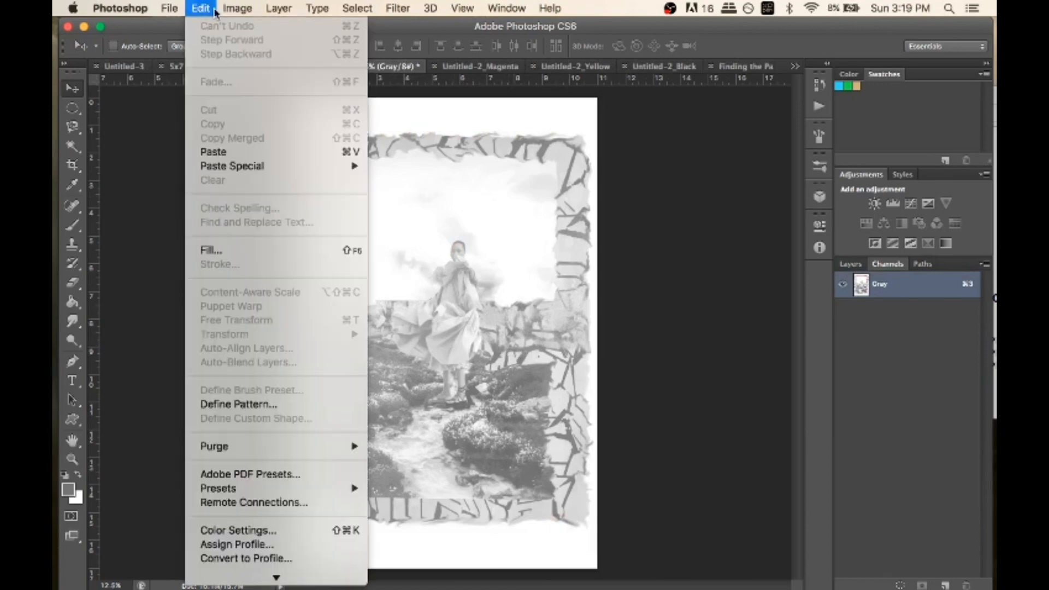
pyautogui.moveTo(238, 9)
pyautogui.moveTo(284, 26)
pyautogui.click(385, 32)
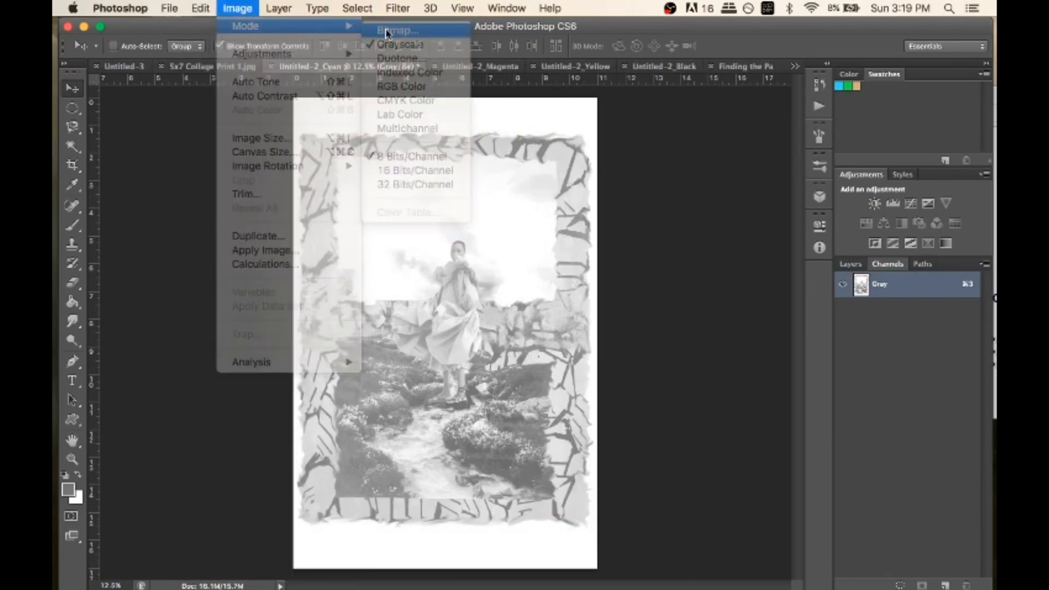
pyautogui.click(631, 235)
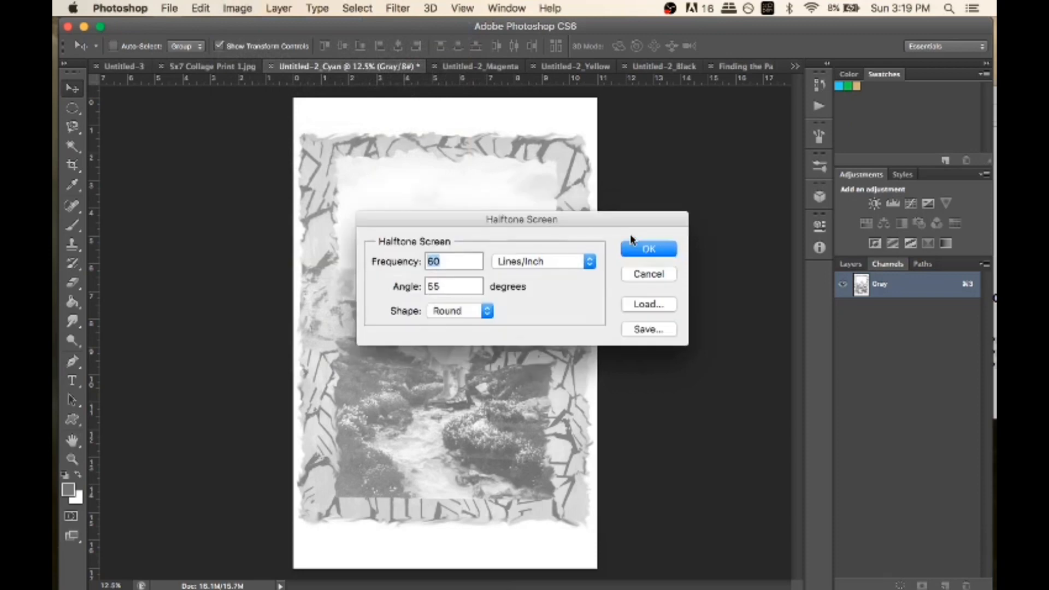
pyautogui.click(671, 250)
pyautogui.press('super+z')
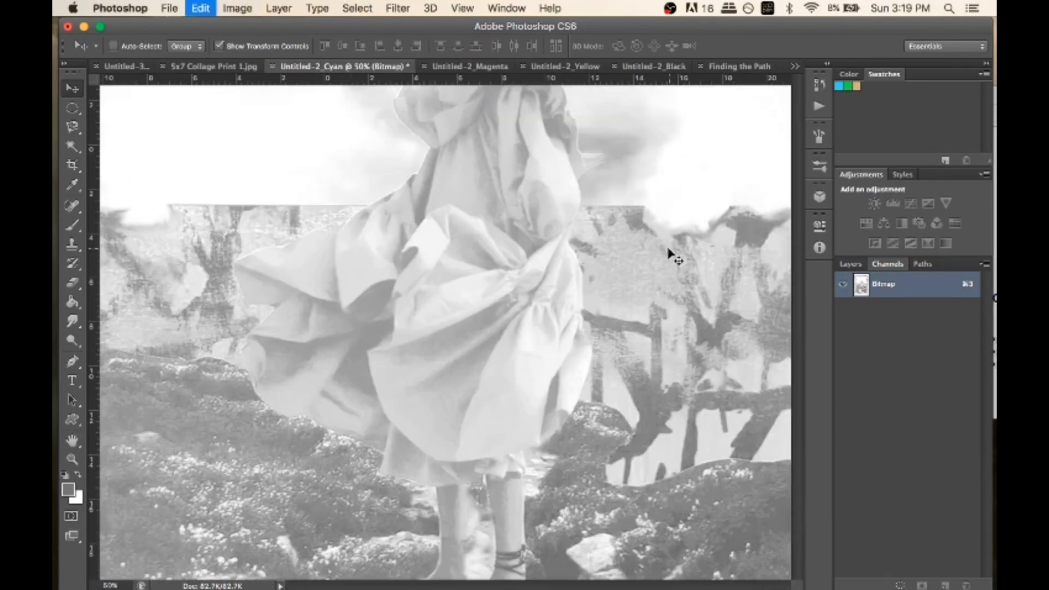
# Try the Cyan bitmap conversion with the halftone screen angle set to 65 degrees, and undo it
pyautogui.click(201, 8)
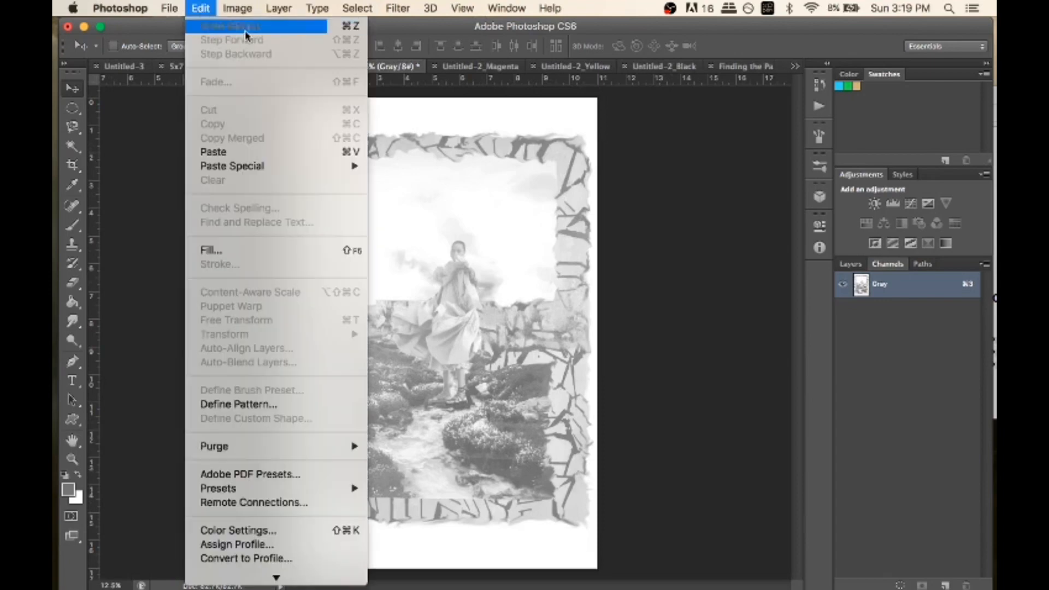
pyautogui.moveTo(237, 9)
pyautogui.moveTo(266, 30)
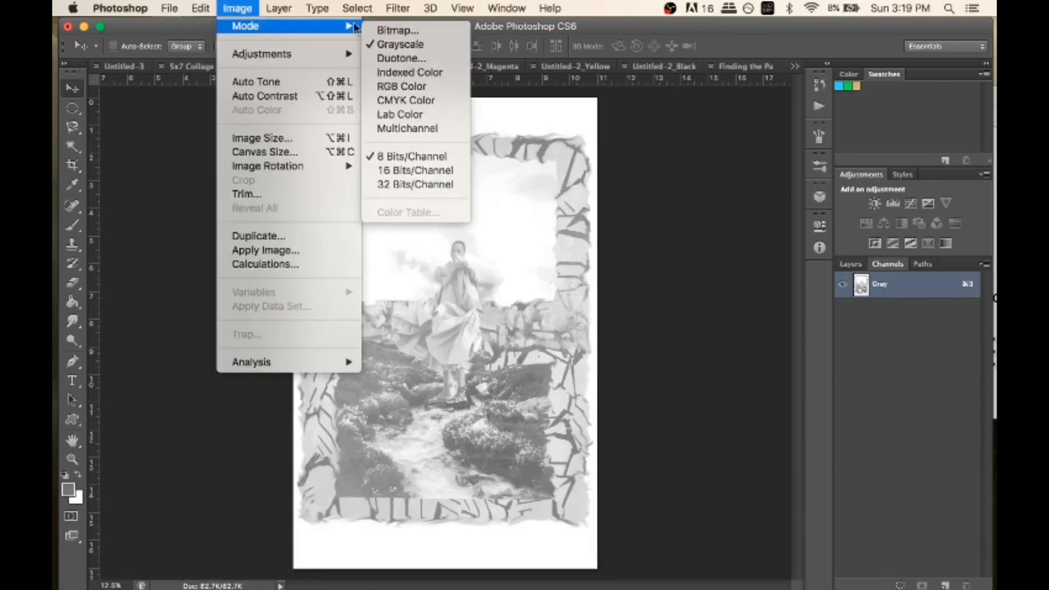
pyautogui.click(397, 30)
pyautogui.click(634, 236)
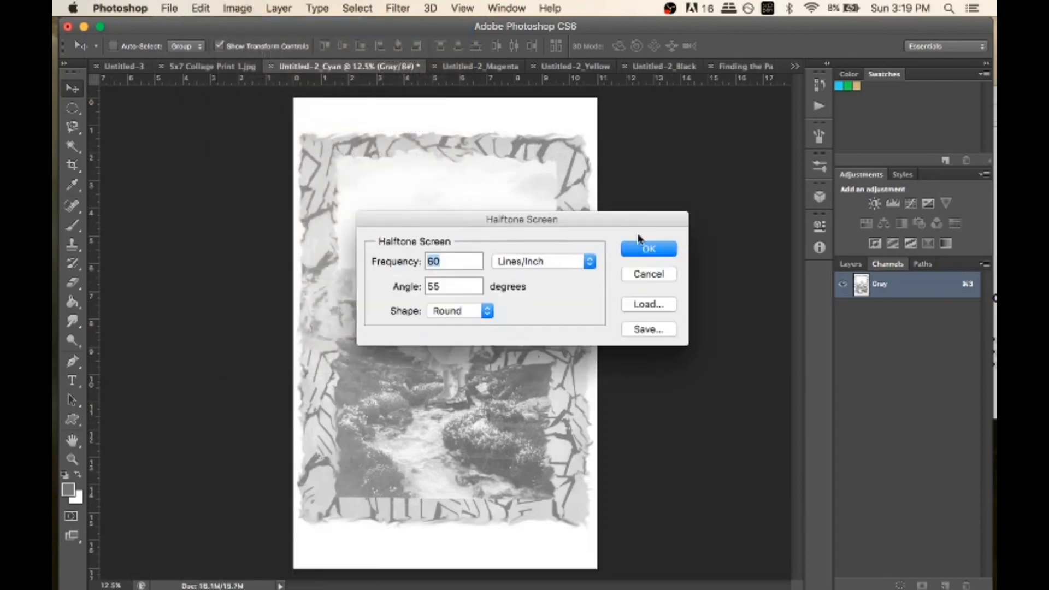
pyautogui.press('Tab')
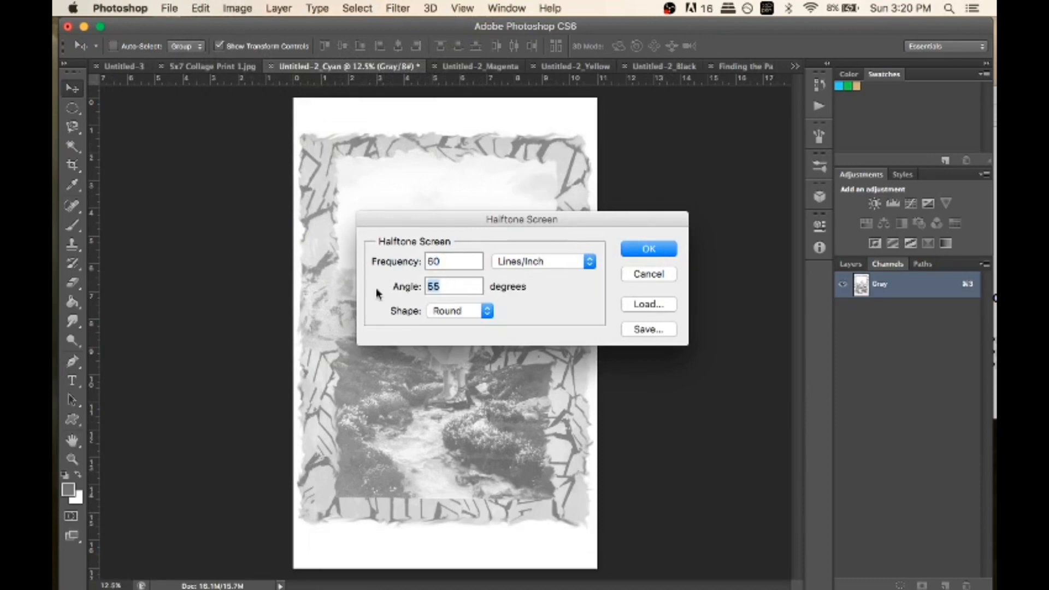
pyautogui.click(646, 251)
pyautogui.press('super+z')
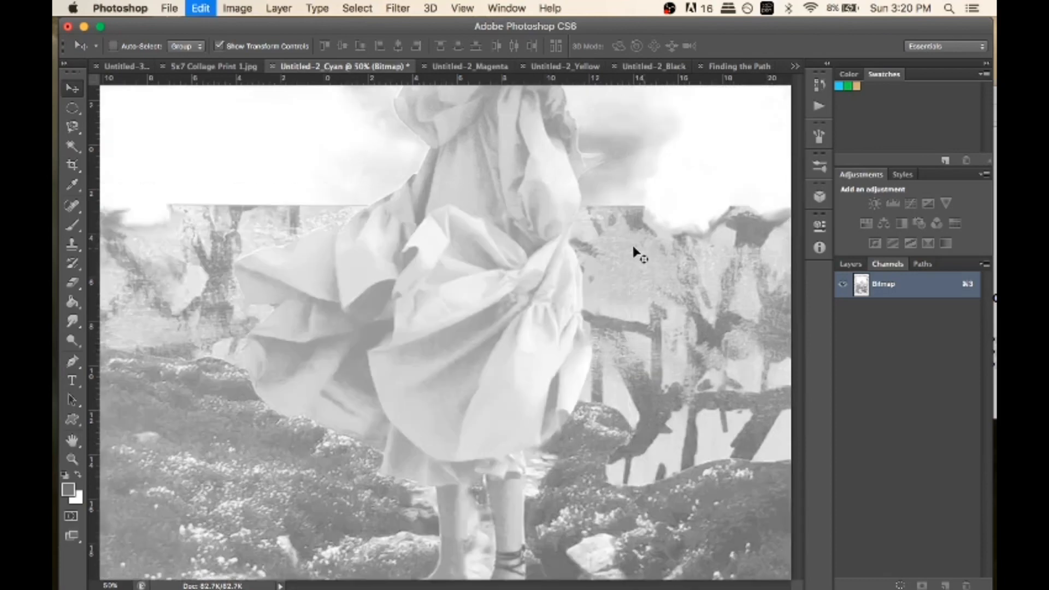
# Convert the Cyan document to a 60 pixels/inch bitmap using a round halftone screen
pyautogui.click(237, 7)
pyautogui.moveTo(276, 32)
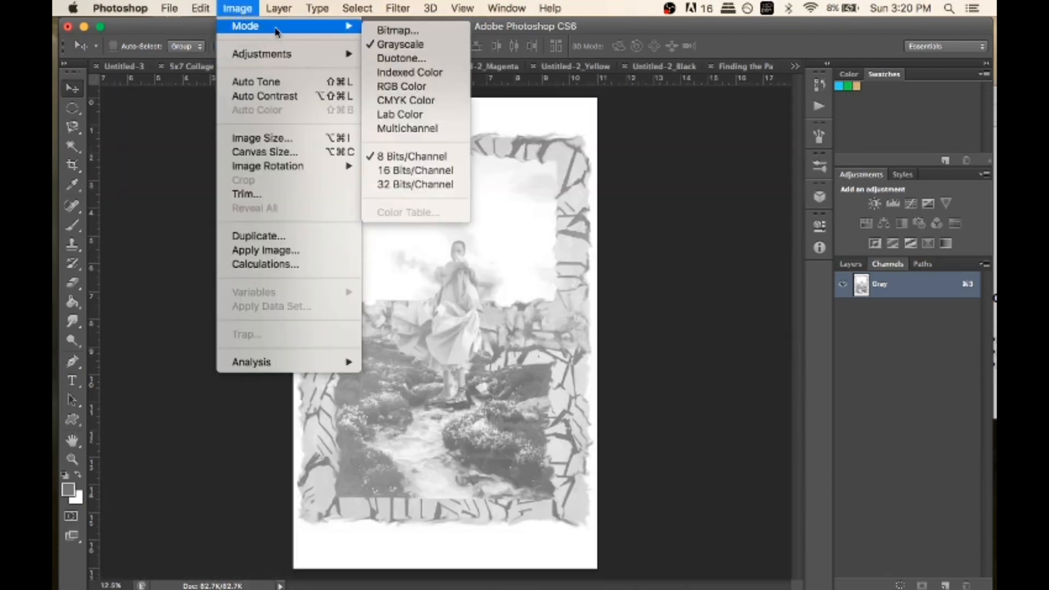
pyautogui.click(431, 32)
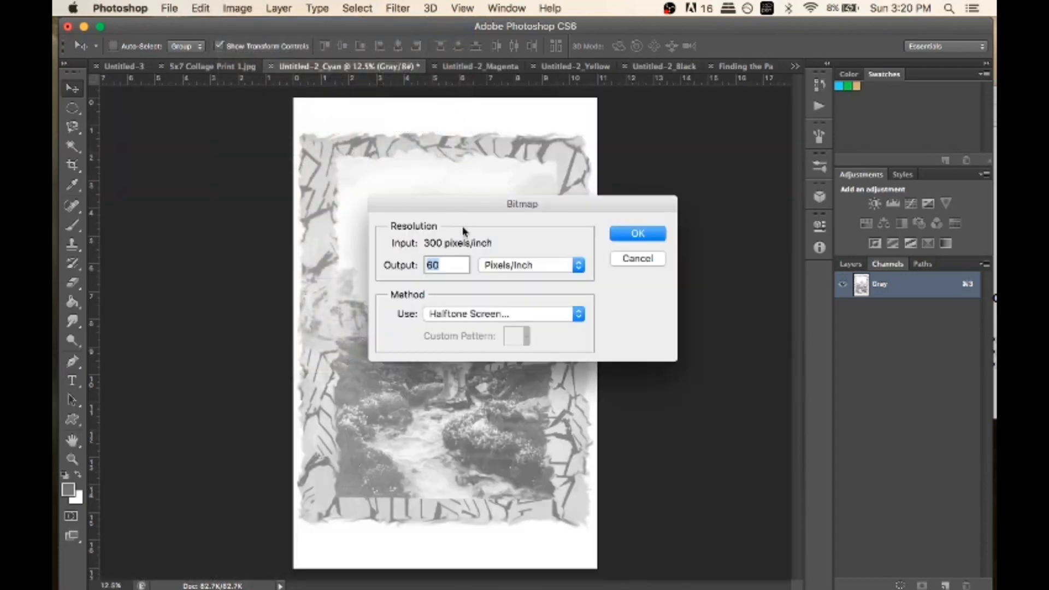
pyautogui.click(629, 235)
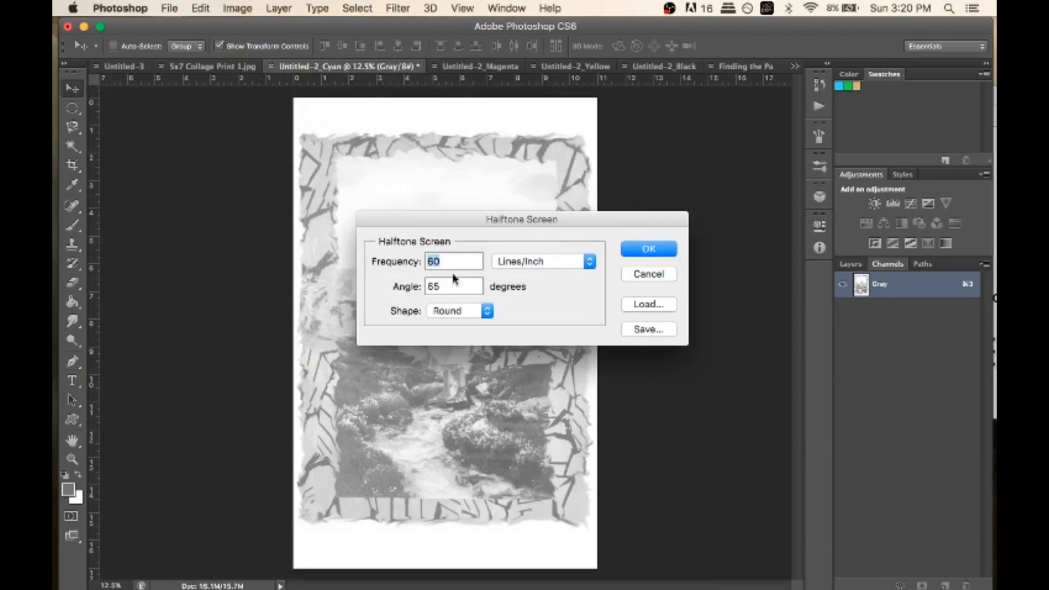
pyautogui.moveTo(447, 262); pyautogui.dragTo(430, 287)
pyautogui.click(645, 256)
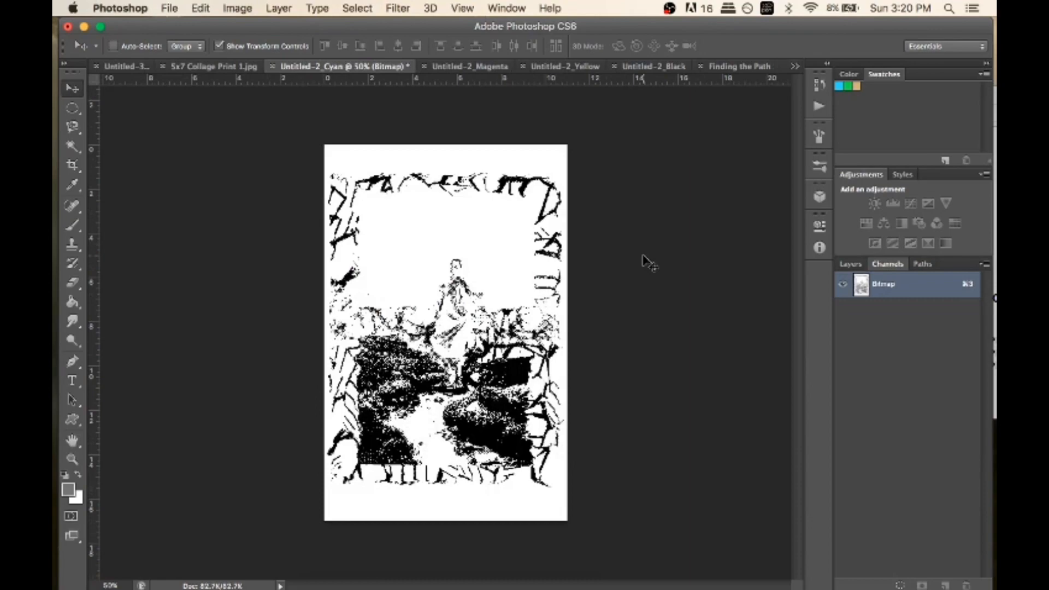
# Check the Cyan halftone's dots and copy the entire bitmap
pyautogui.press('super+plus')
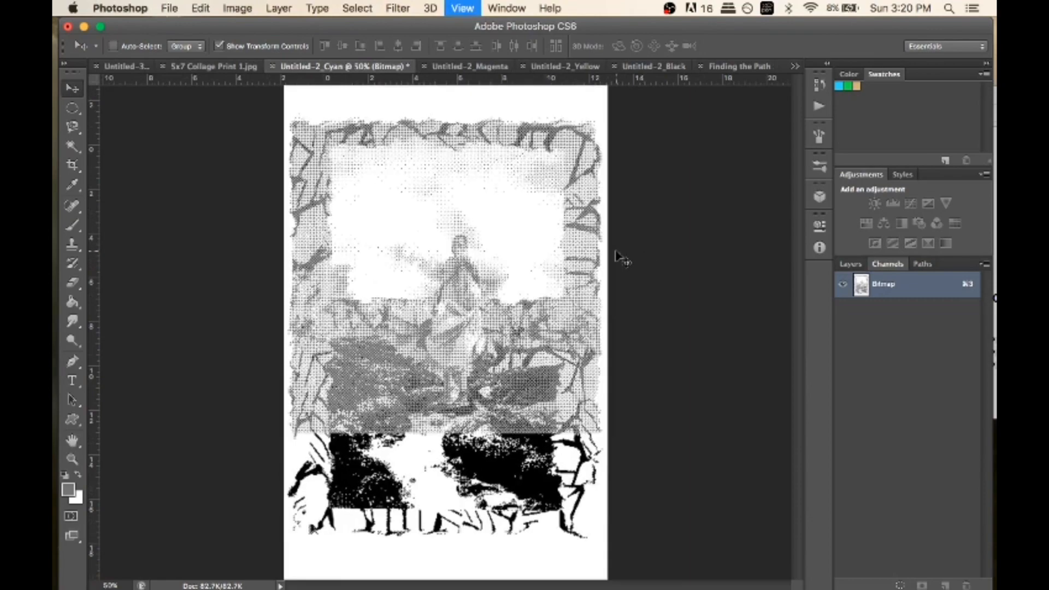
pyautogui.press('super+plus')
pyautogui.press('super+minus')
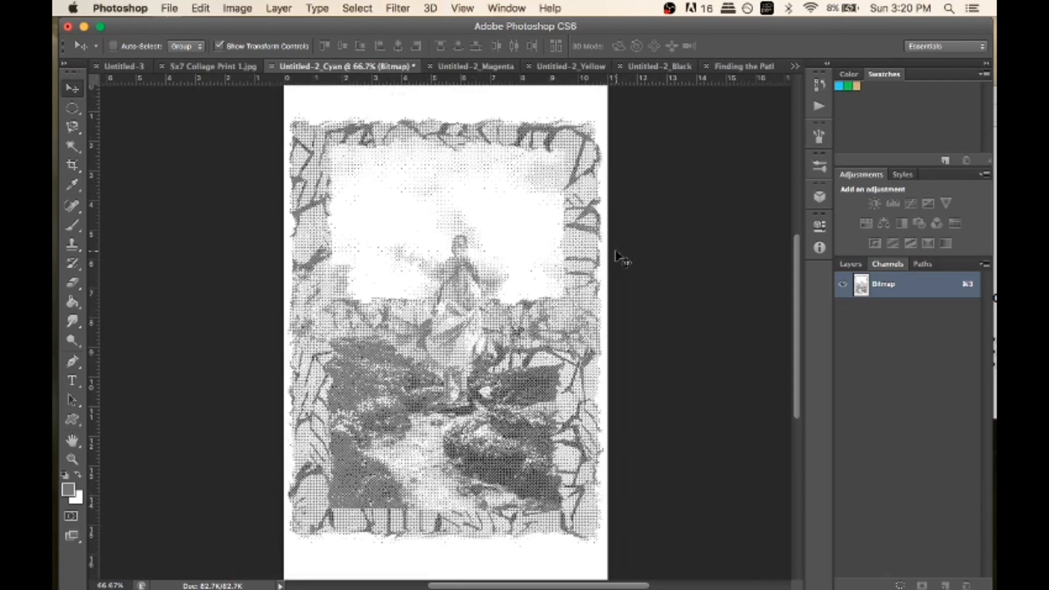
pyautogui.press('super+a')
# Paste the halftone into the separations document's Cyan channel and hide the Yellow channel
pyautogui.click(736, 66)
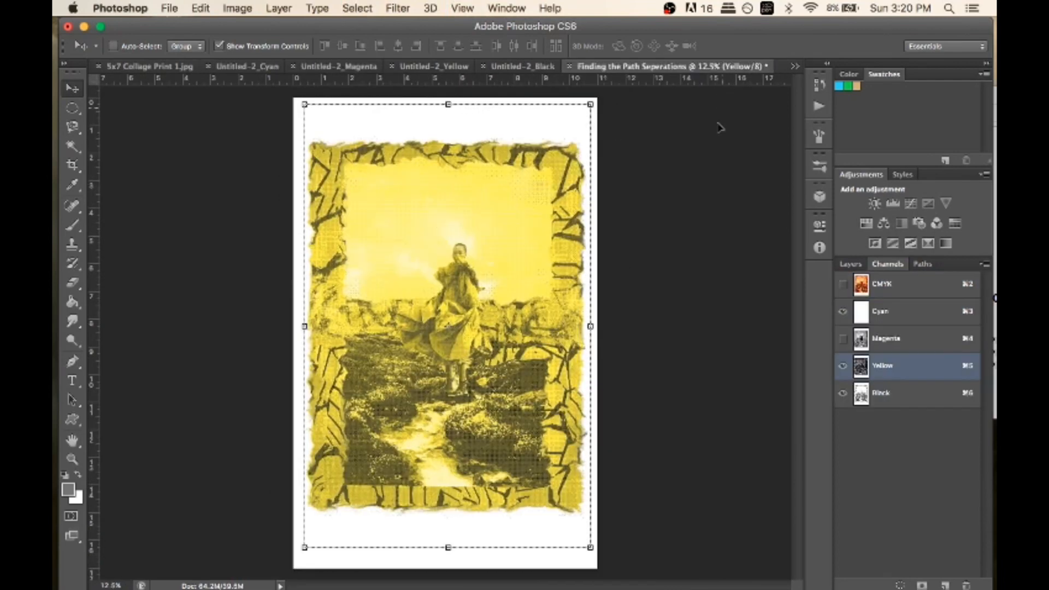
pyautogui.click(889, 310)
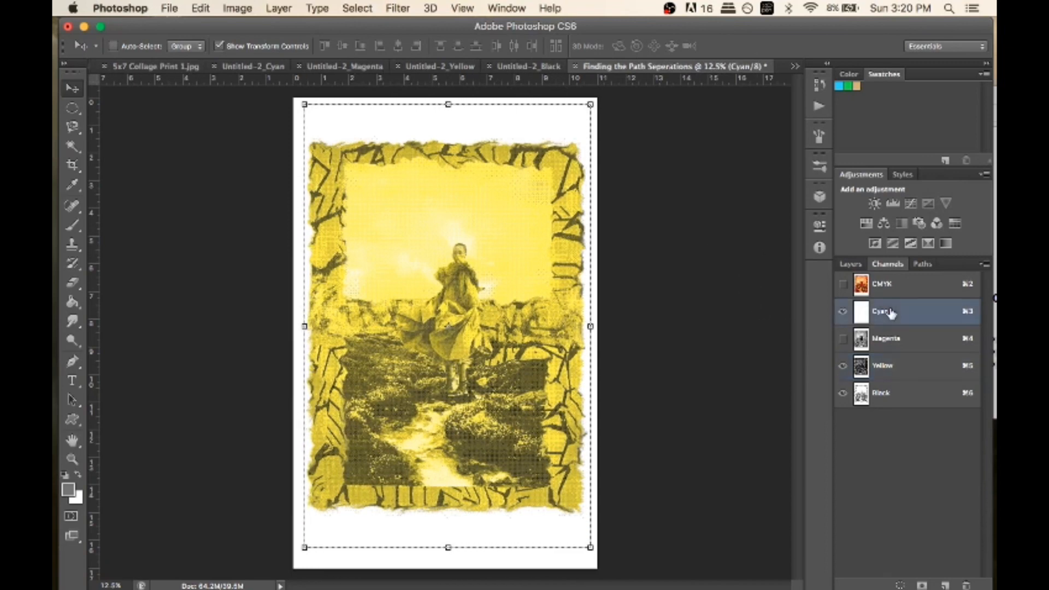
pyautogui.press('super+v')
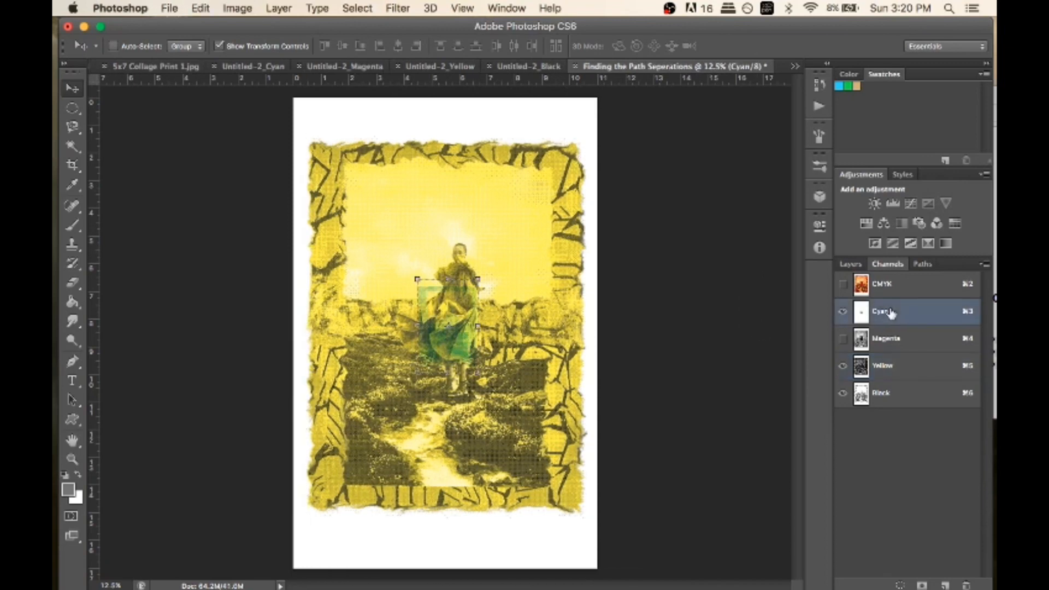
pyautogui.click(843, 366)
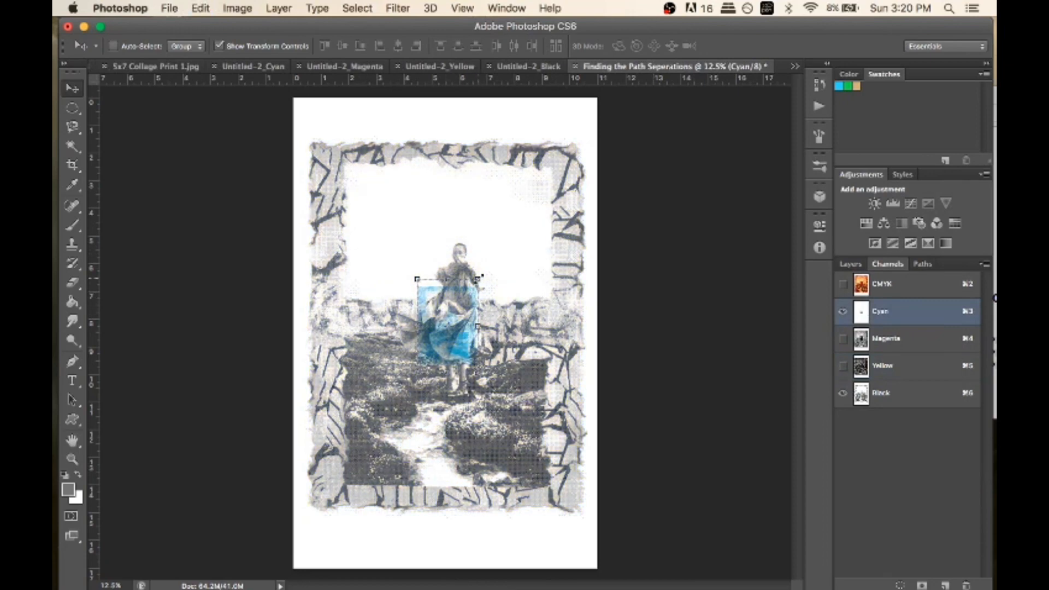
# Scale the pasted Cyan halftone to about 472% and position it over the Black image
pyautogui.moveTo(480, 279); pyautogui.dragTo(611, 104)
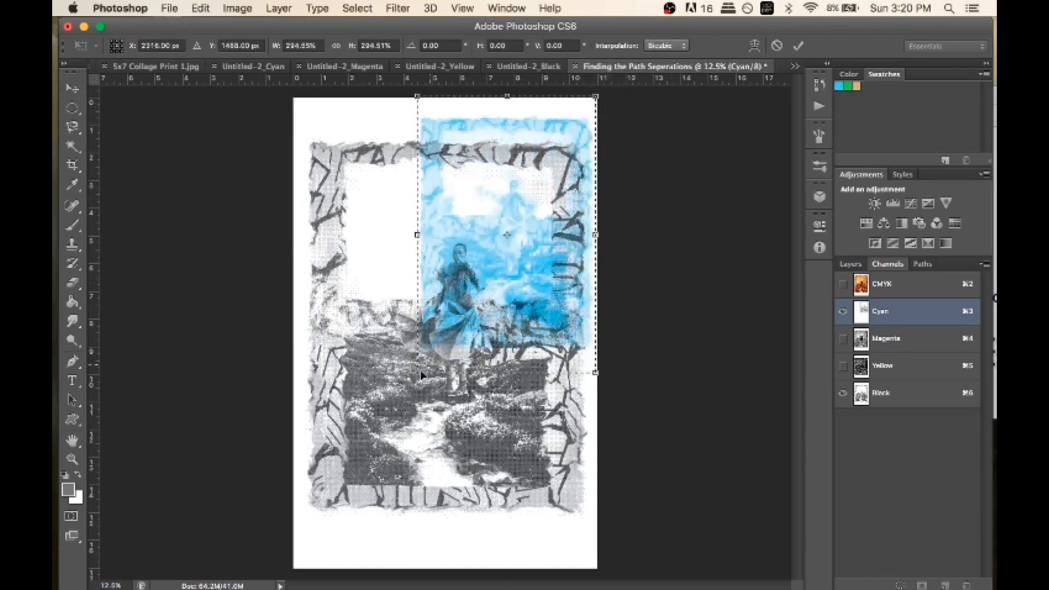
pyautogui.moveTo(418, 378); pyautogui.dragTo(301, 542)
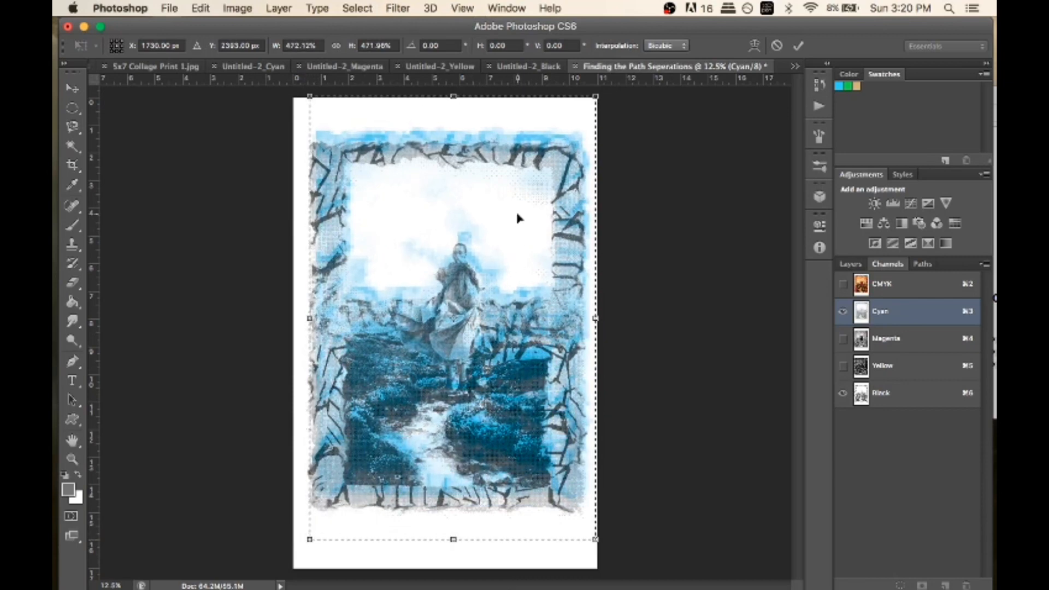
pyautogui.moveTo(518, 218)
pyautogui.mouseDown()
pyautogui.moveTo(507, 234)
pyautogui.moveTo(520, 234)
pyautogui.moveTo(511, 230)
pyautogui.mouseUp()
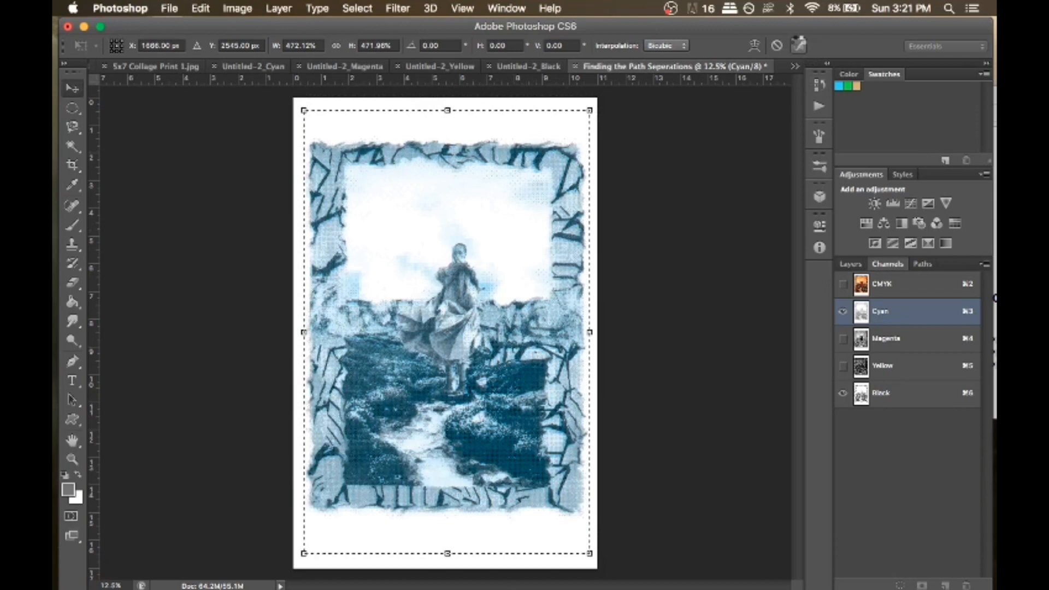
pyautogui.click(799, 46)
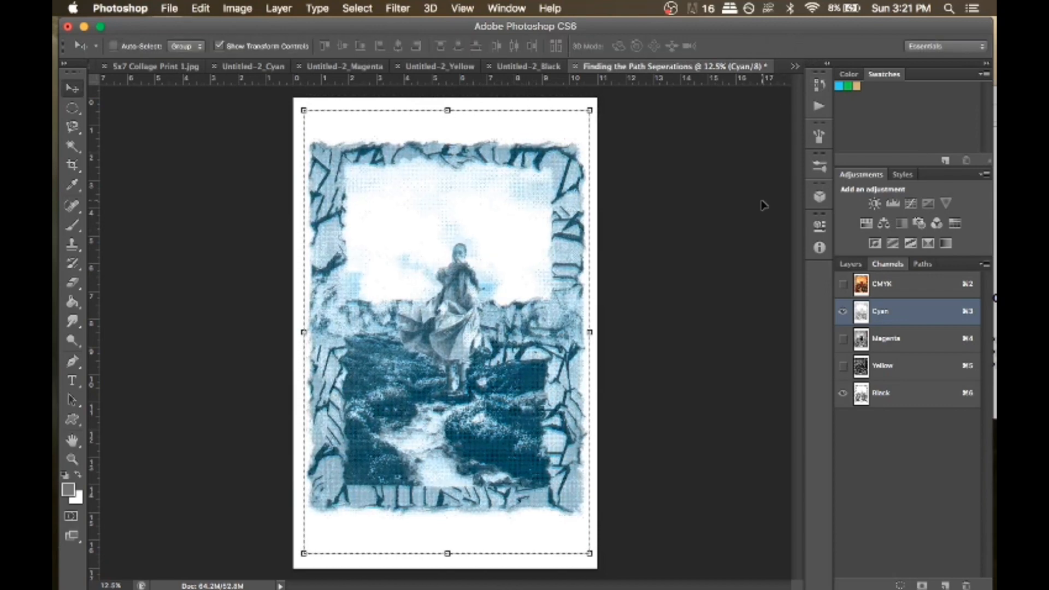
# Show all the channels together and shift the Cyan halftone about 0.027 in right and 0.053 in up
pyautogui.click(843, 285)
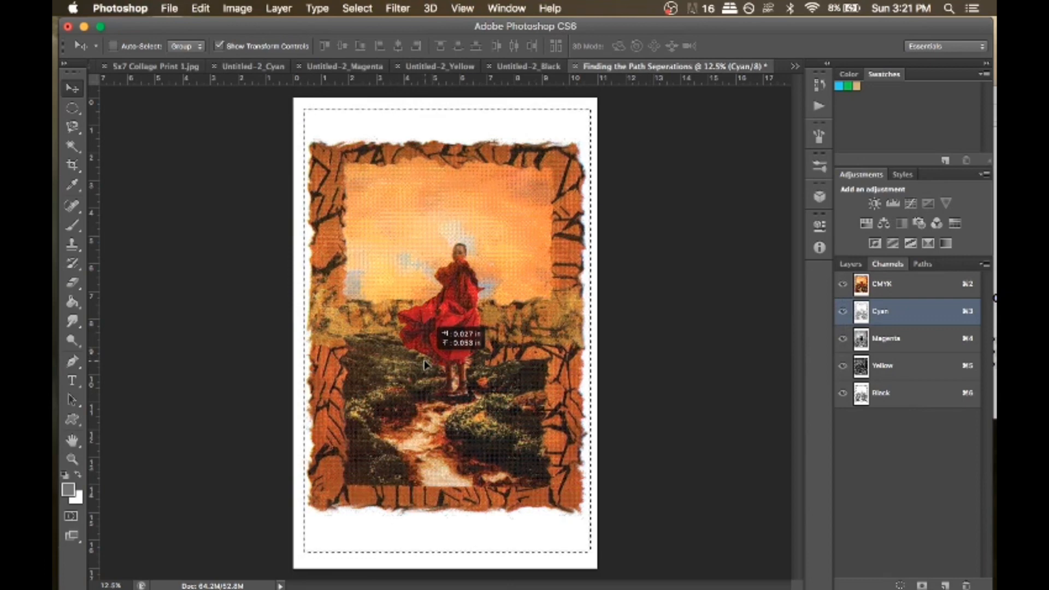
pyautogui.moveTo(424, 363); pyautogui.dragTo(425, 365)
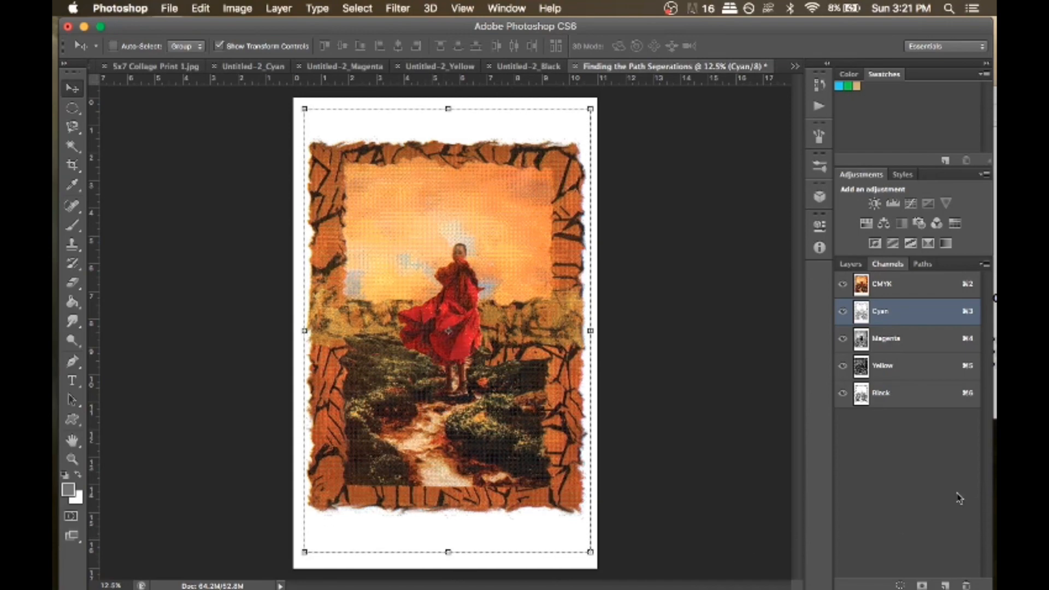
# Examine the halftone dots and the registration of the combined CMYK channels around the figure's robe
pyautogui.press('super+equal')
pyautogui.press('super+equal')
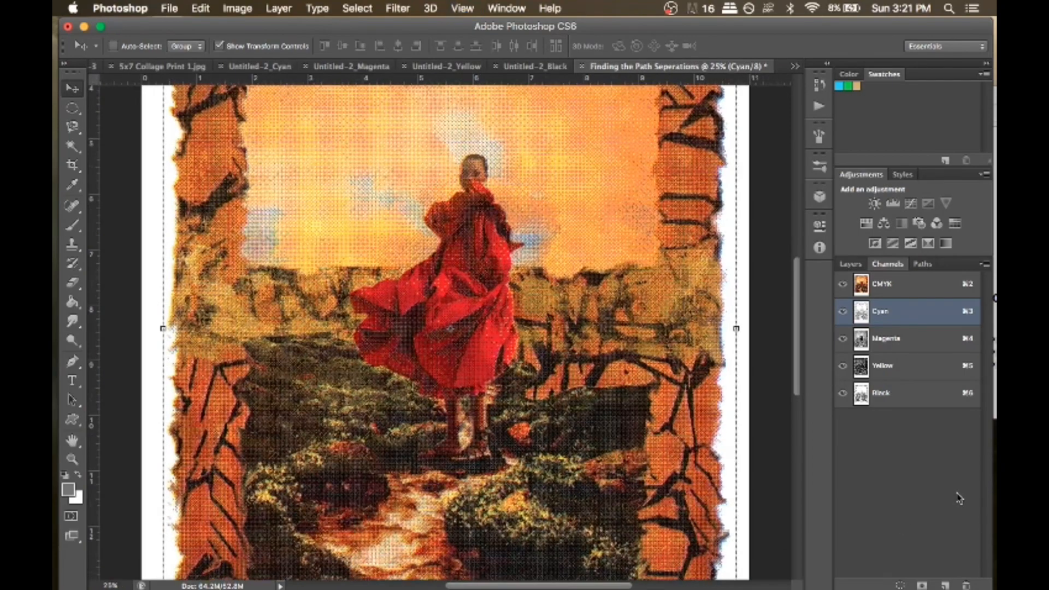
pyautogui.press('super+equal')
pyautogui.press('super+equal')
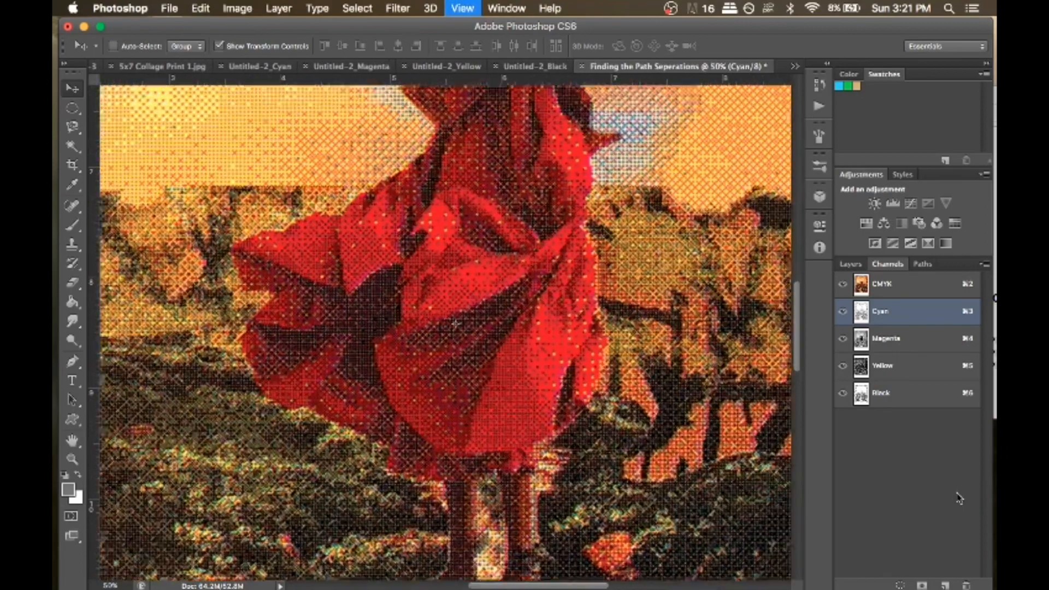
pyautogui.press('super+equal')
pyautogui.press('super+minus')
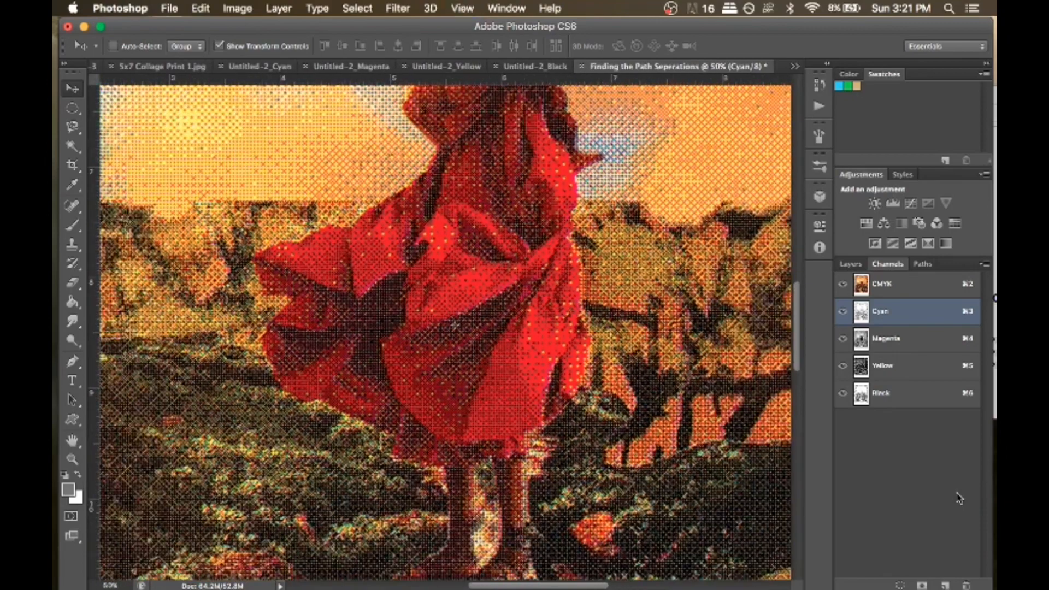
pyautogui.press('super+minus')
pyautogui.press('super+minus')
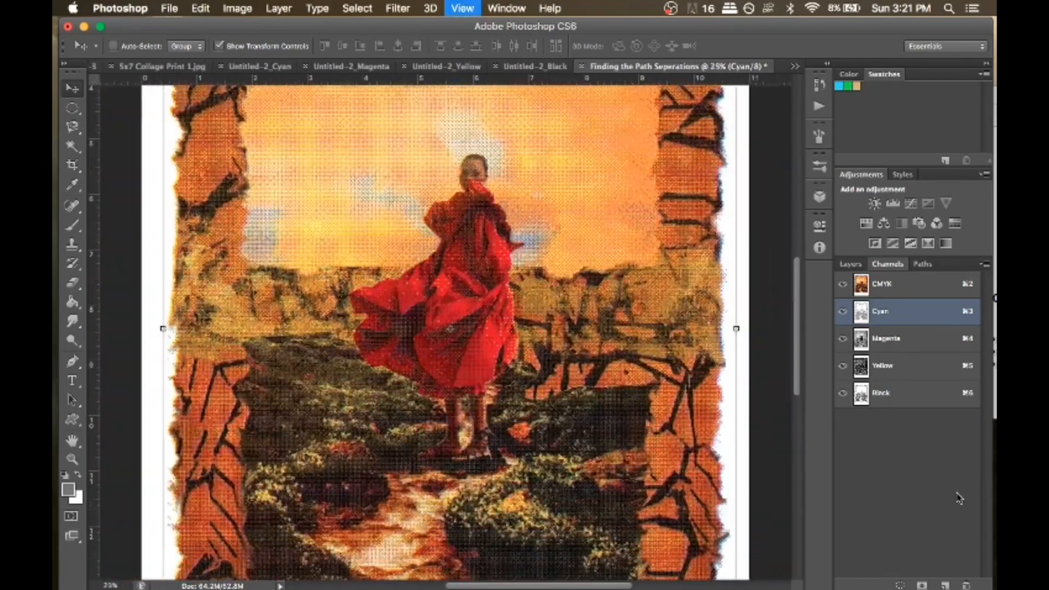
# Fine-tune the Cyan halftone's registration with the other channels by shifting it very slightly in the composite
pyautogui.press('super+equal')
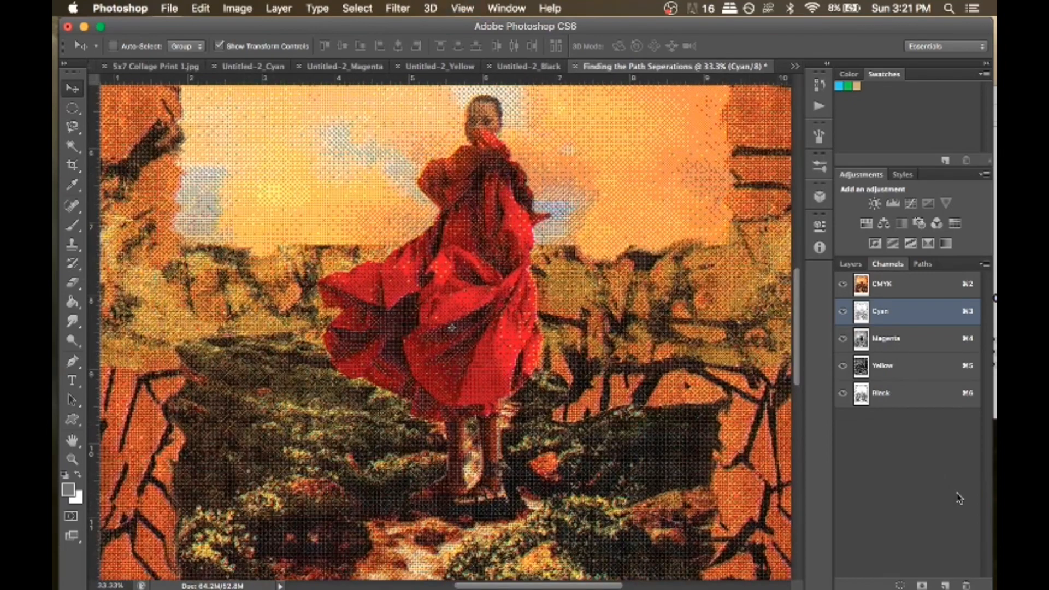
pyautogui.moveTo(796, 320); pyautogui.dragTo(795, 295)
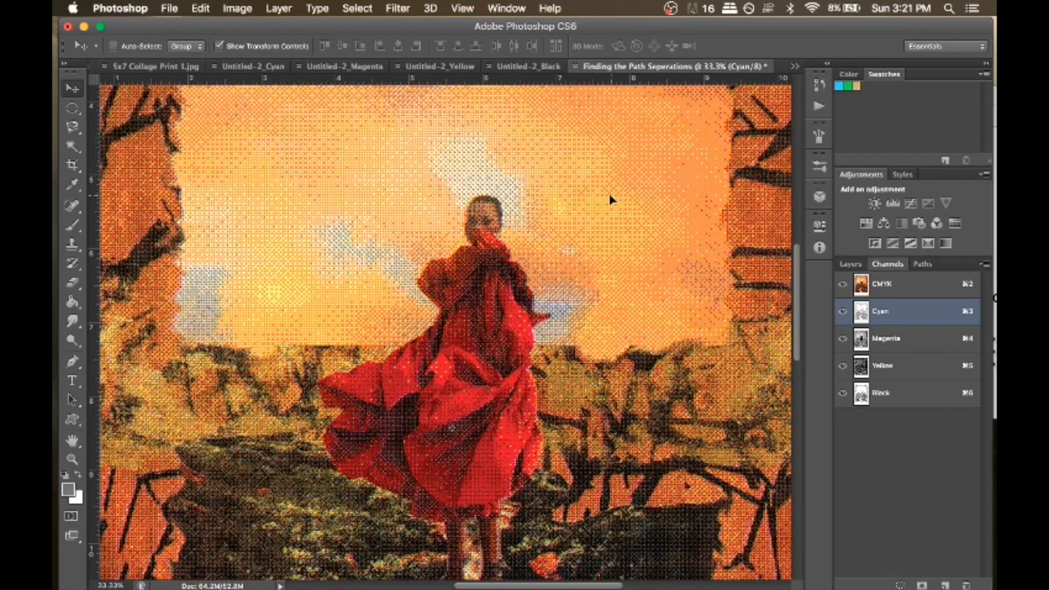
pyautogui.moveTo(611, 199); pyautogui.dragTo(611, 198)
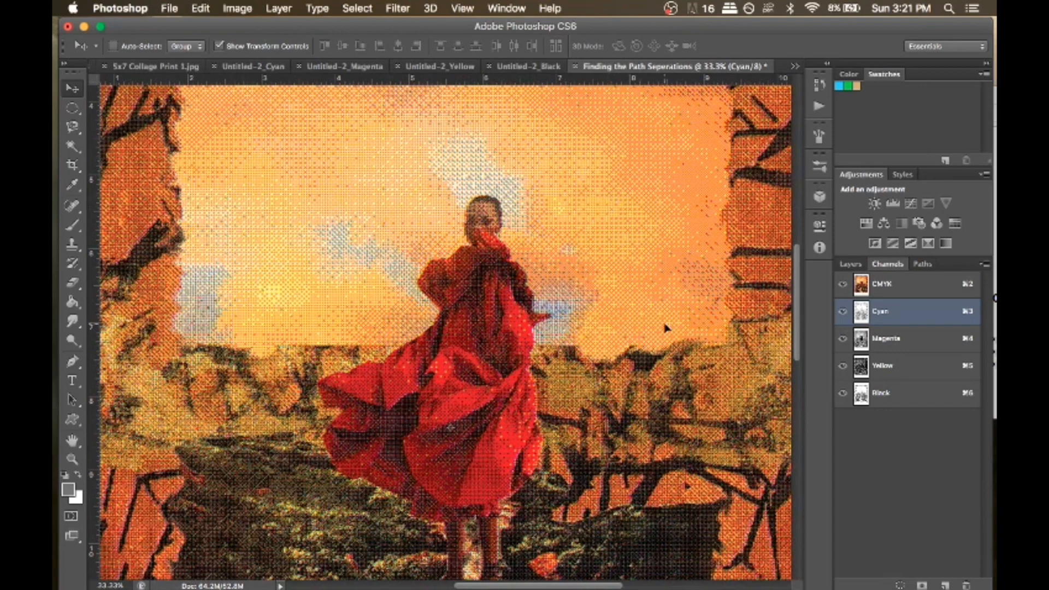
pyautogui.press('super+minus')
pyautogui.press('super+minus')
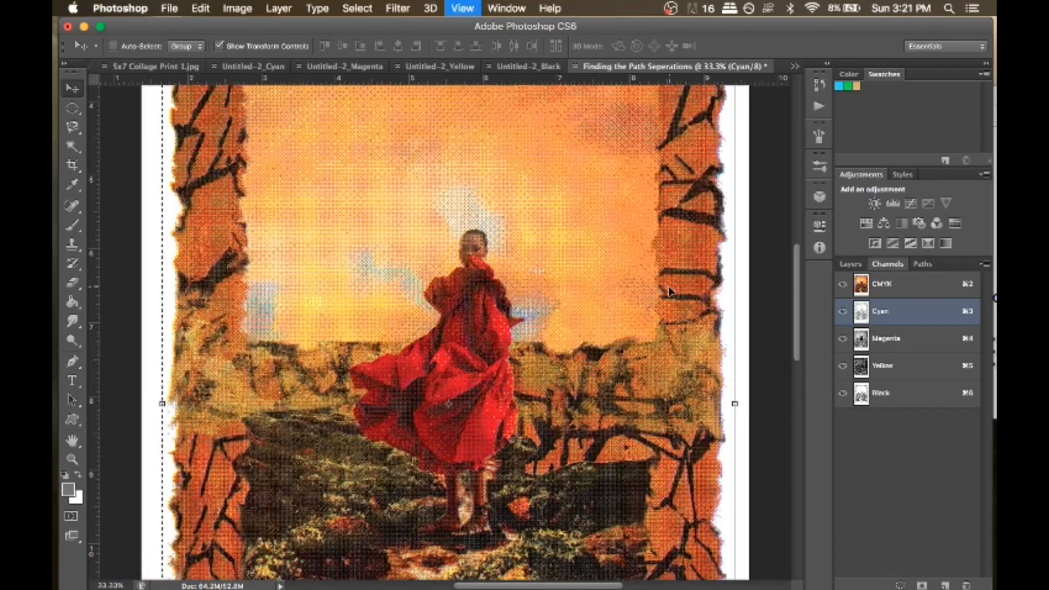
pyautogui.press('super+minus')
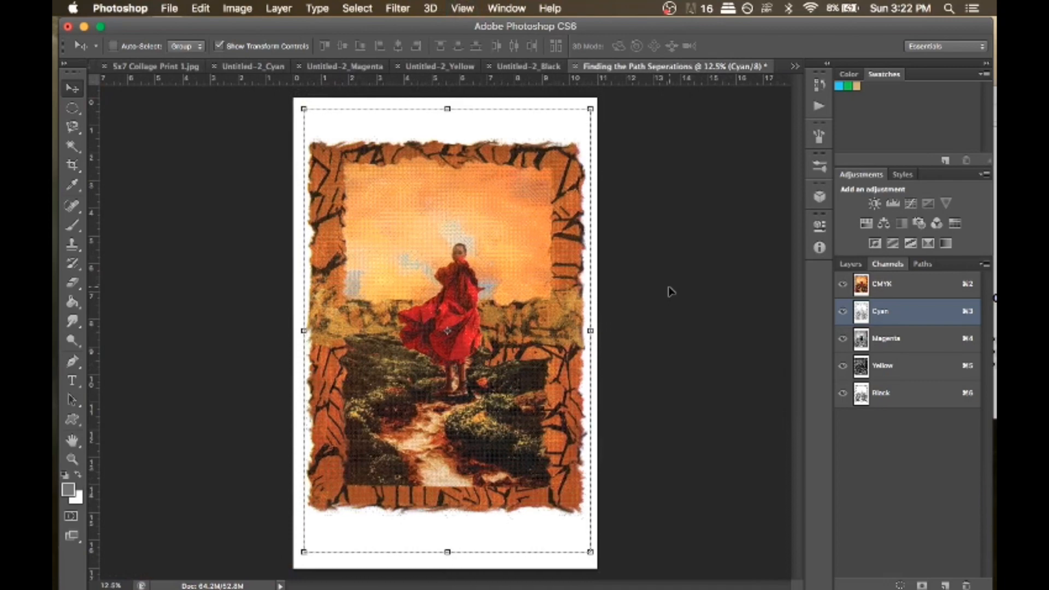
# Save the combined separations document in Photoshop format as "Finding the Path Seperations.psd" in the Desktop's "3 Progress" folder
pyautogui.click(849, 263)
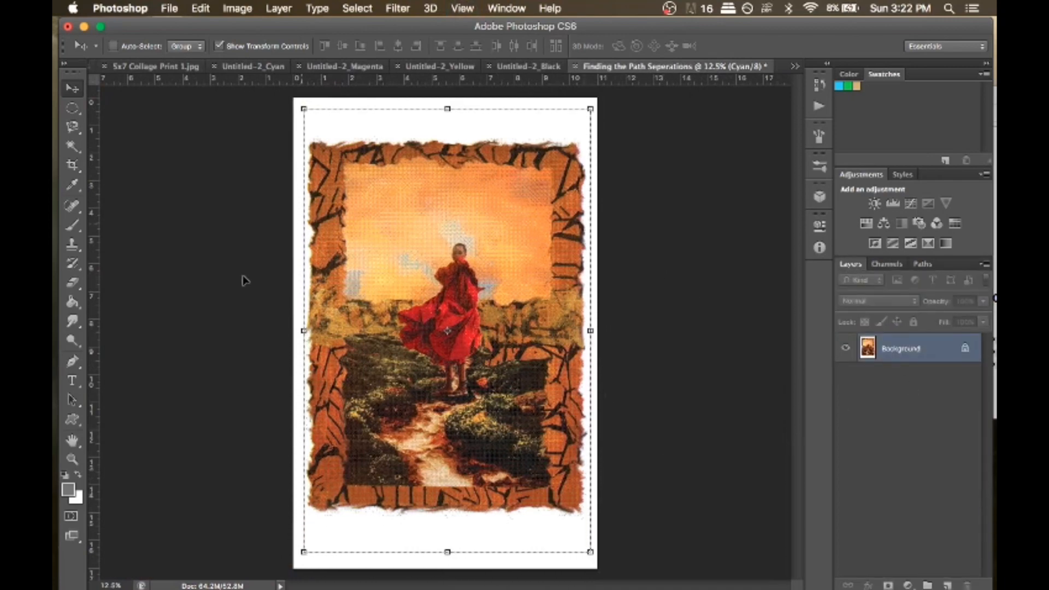
pyautogui.click(175, 11)
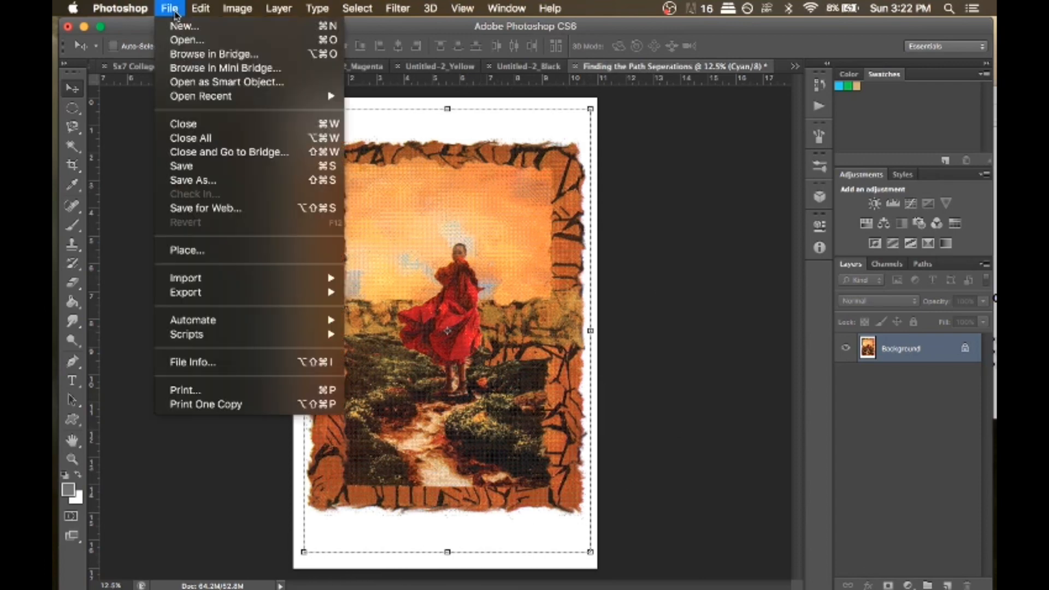
pyautogui.click(244, 182)
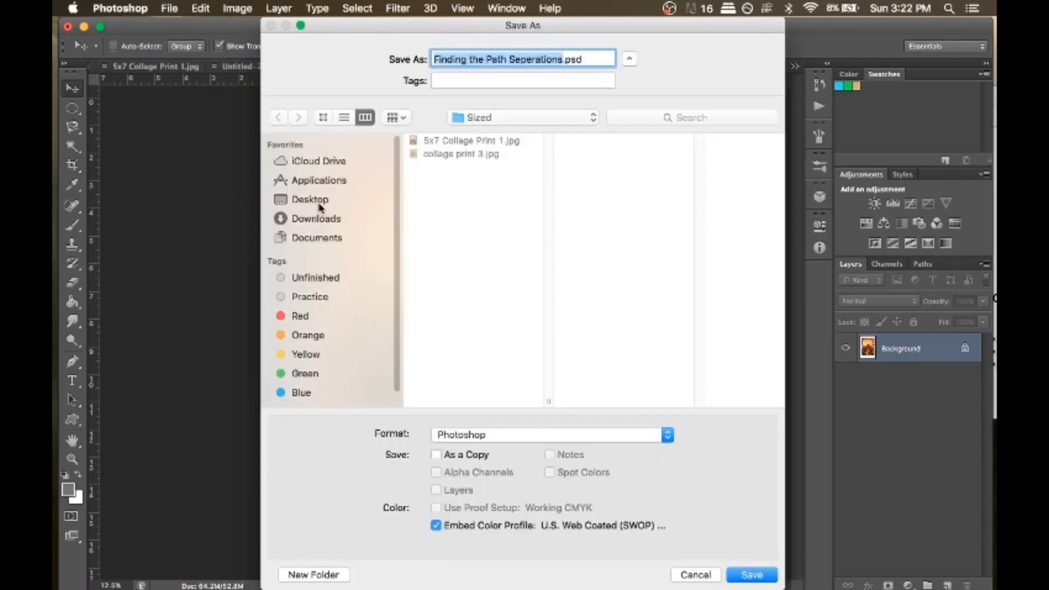
pyautogui.click(321, 202)
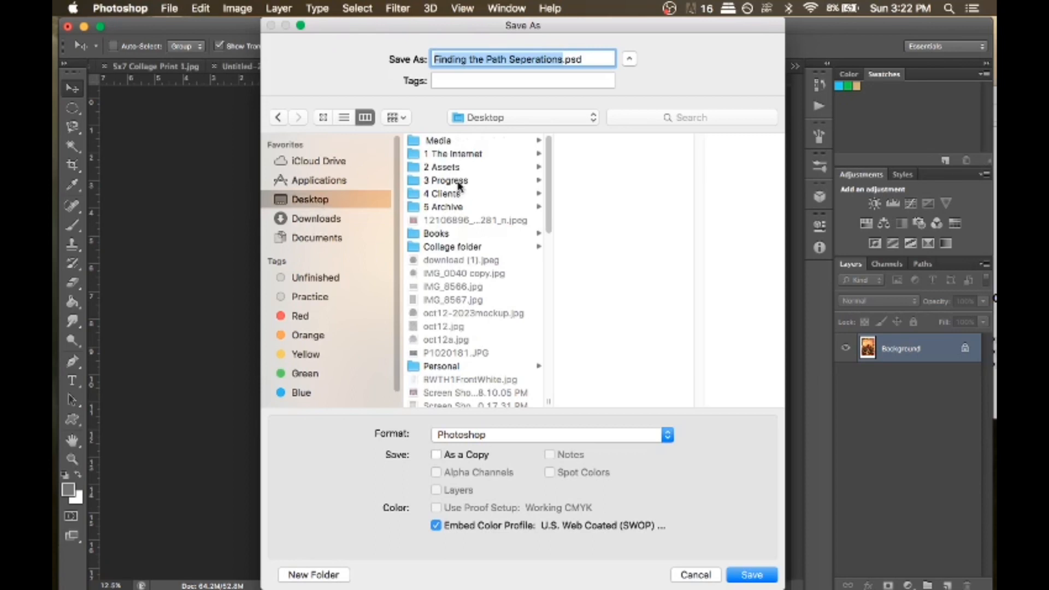
pyautogui.click(459, 182)
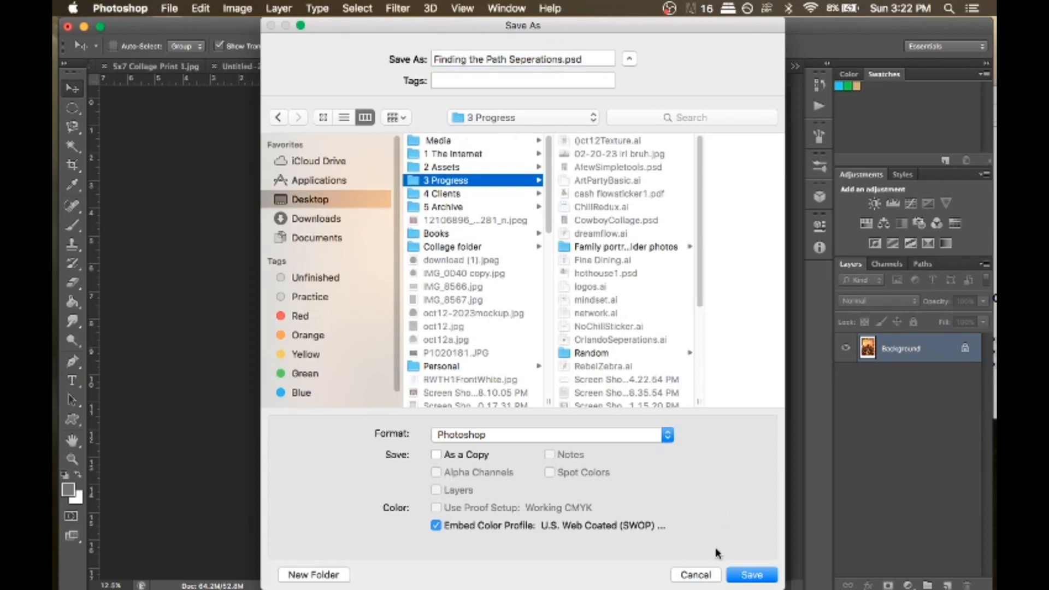
pyautogui.click(752, 576)
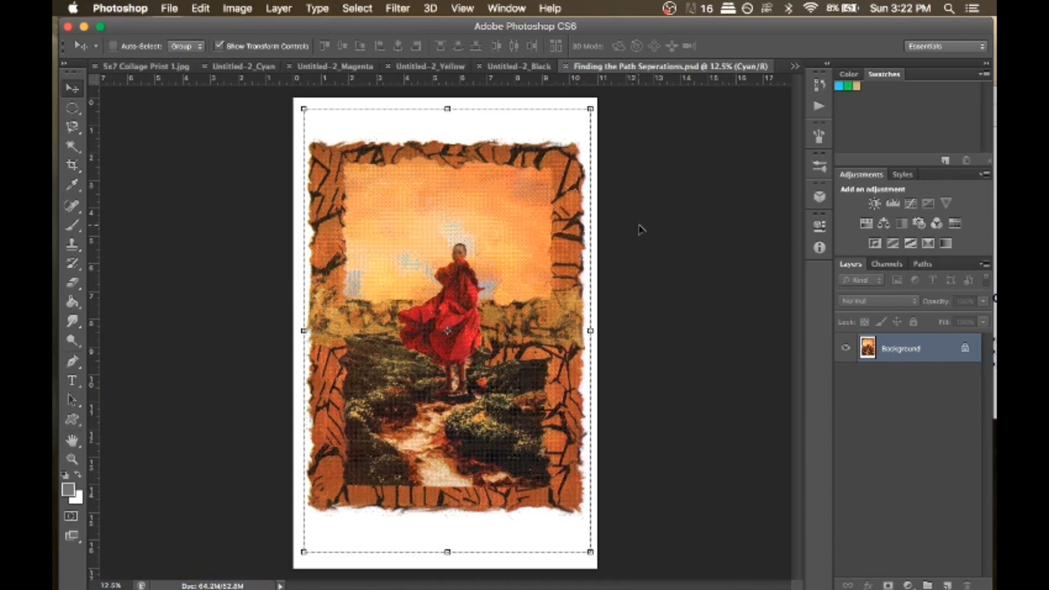
# Switch from the saved separations document to the adjacent desktop space
pyautogui.hotkey('ctrl', 'Left')
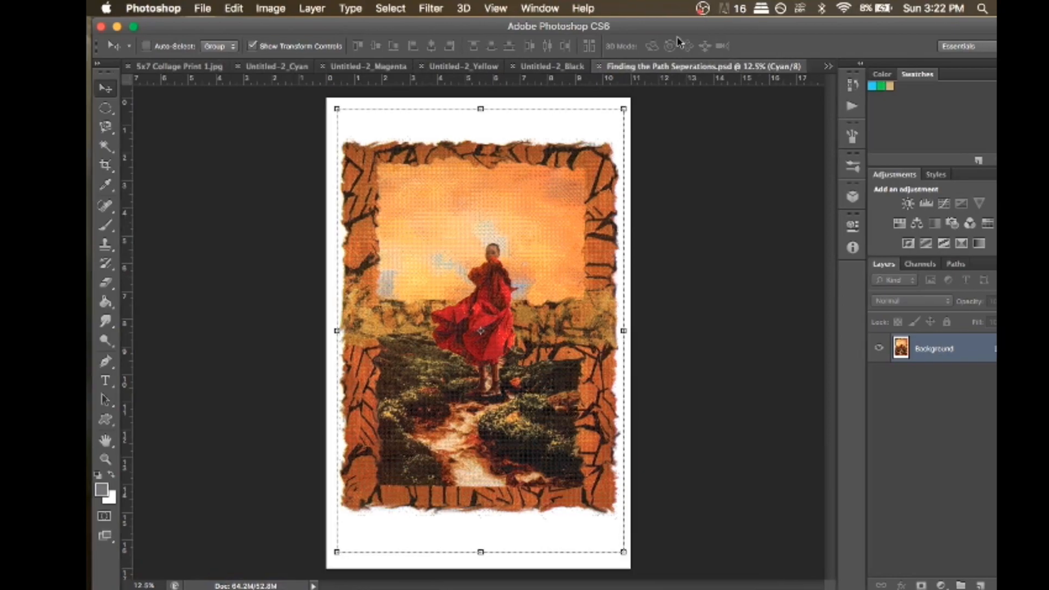